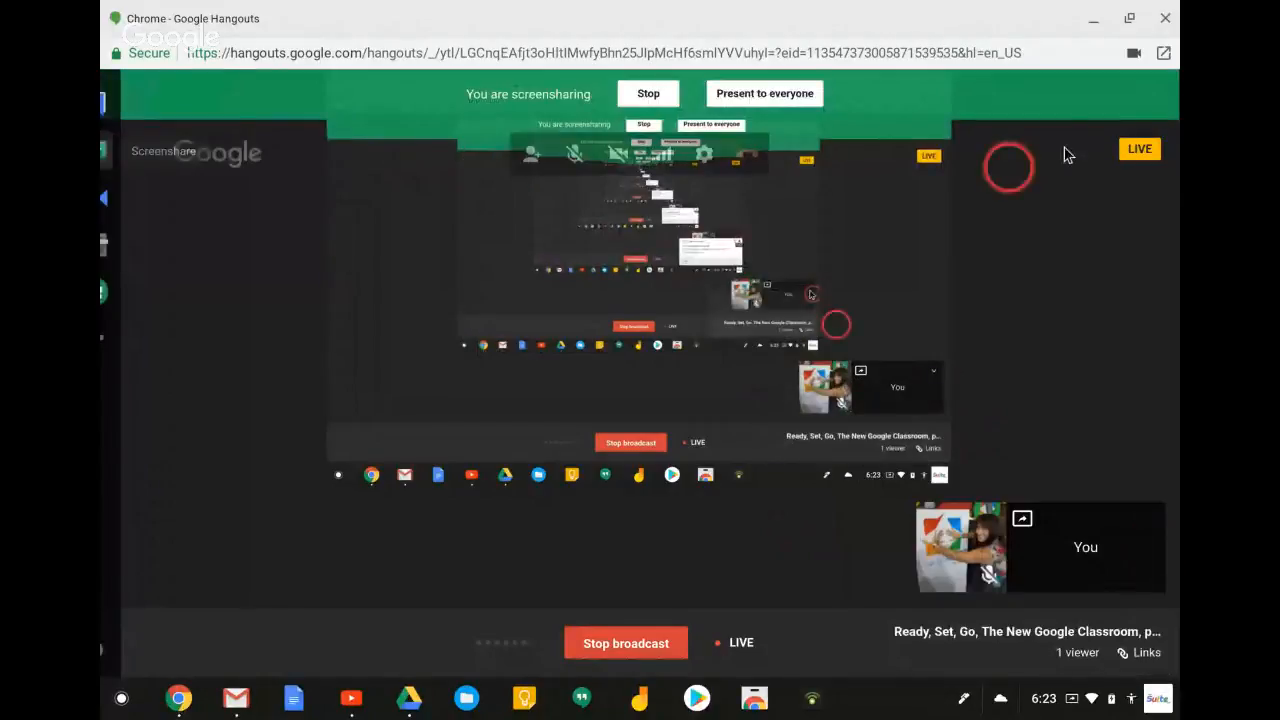
Switch to the Practice Class in Google Classroom and add the new Classwork page to it.
left_click(1089, 18)
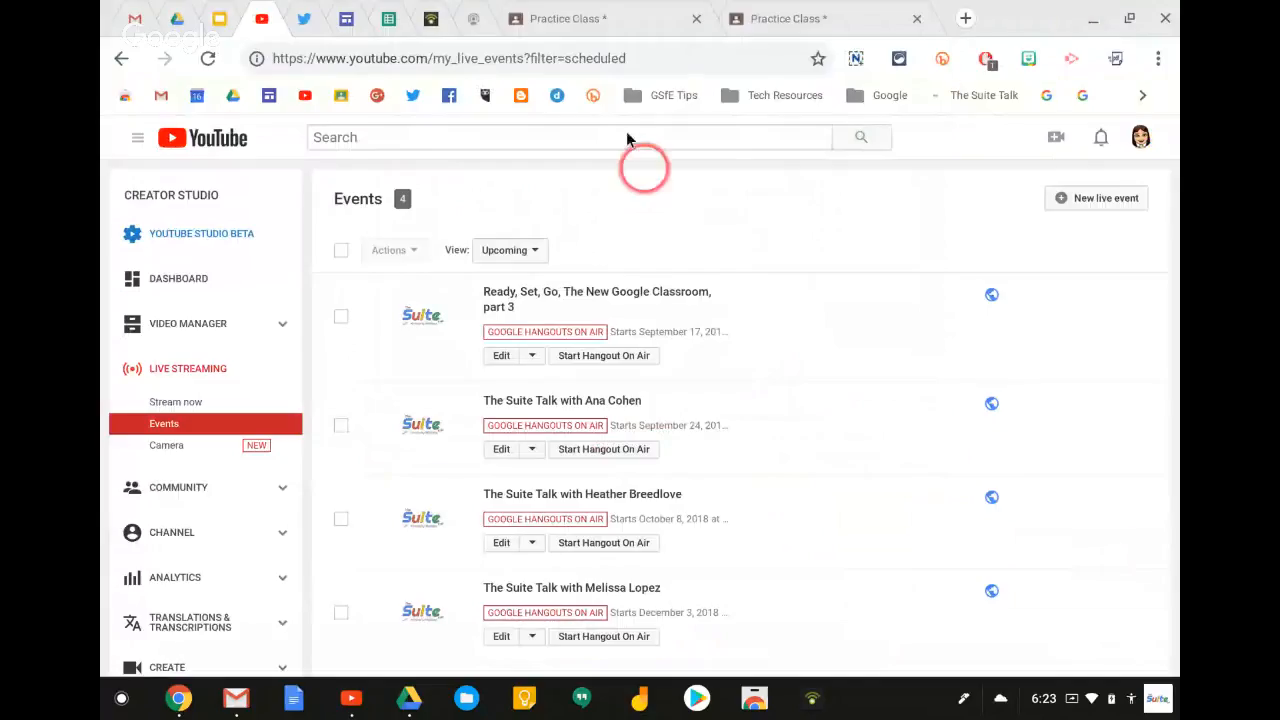
left_click(591, 22)
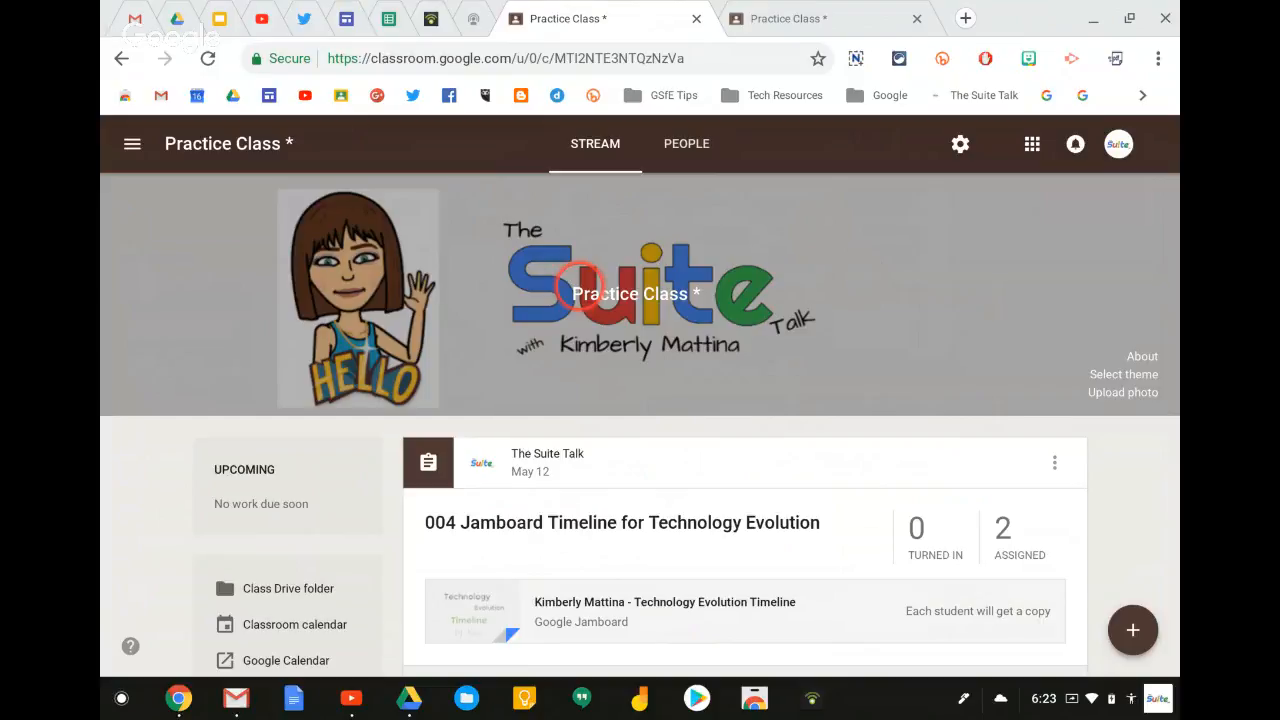
left_click(128, 647)
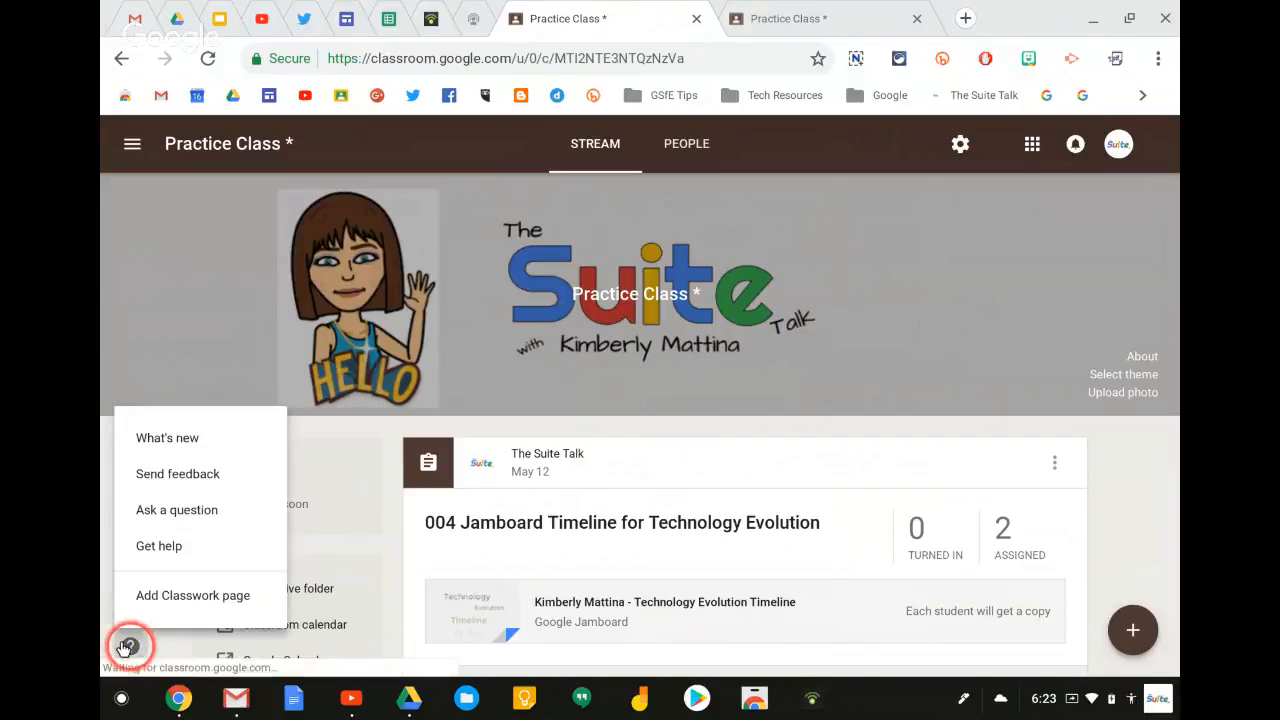
left_click(172, 597)
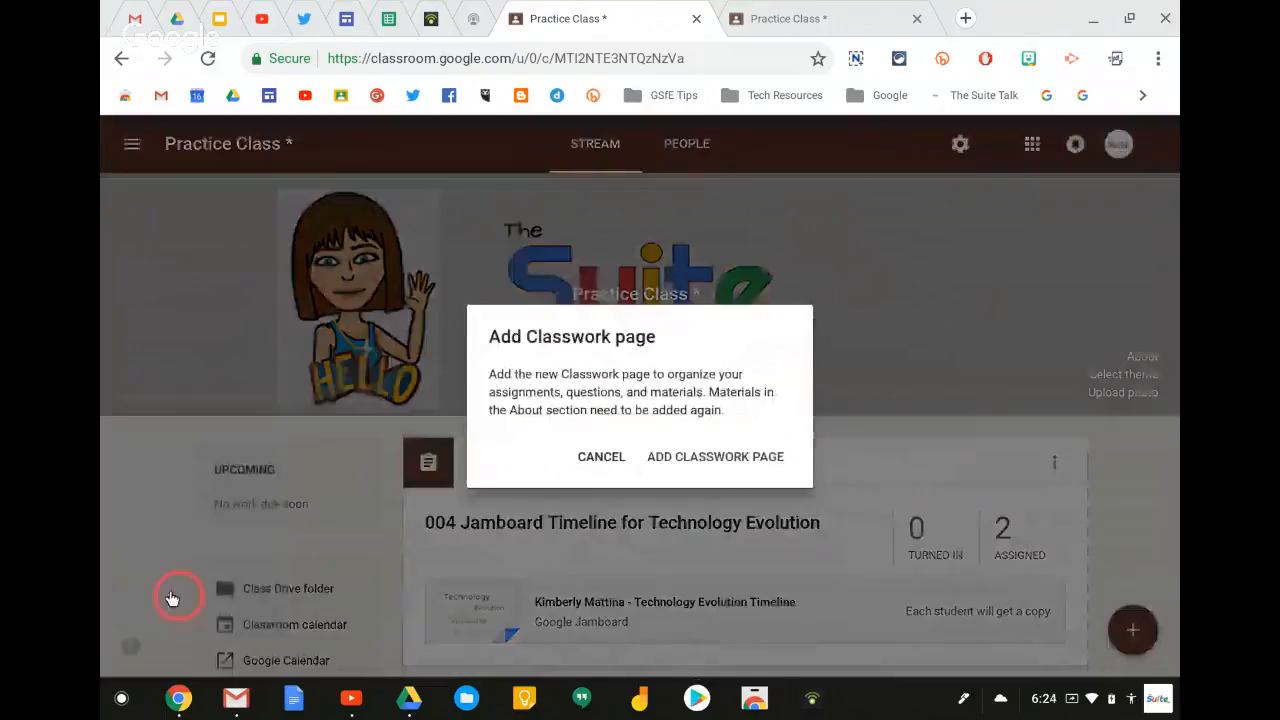
left_click(692, 458)
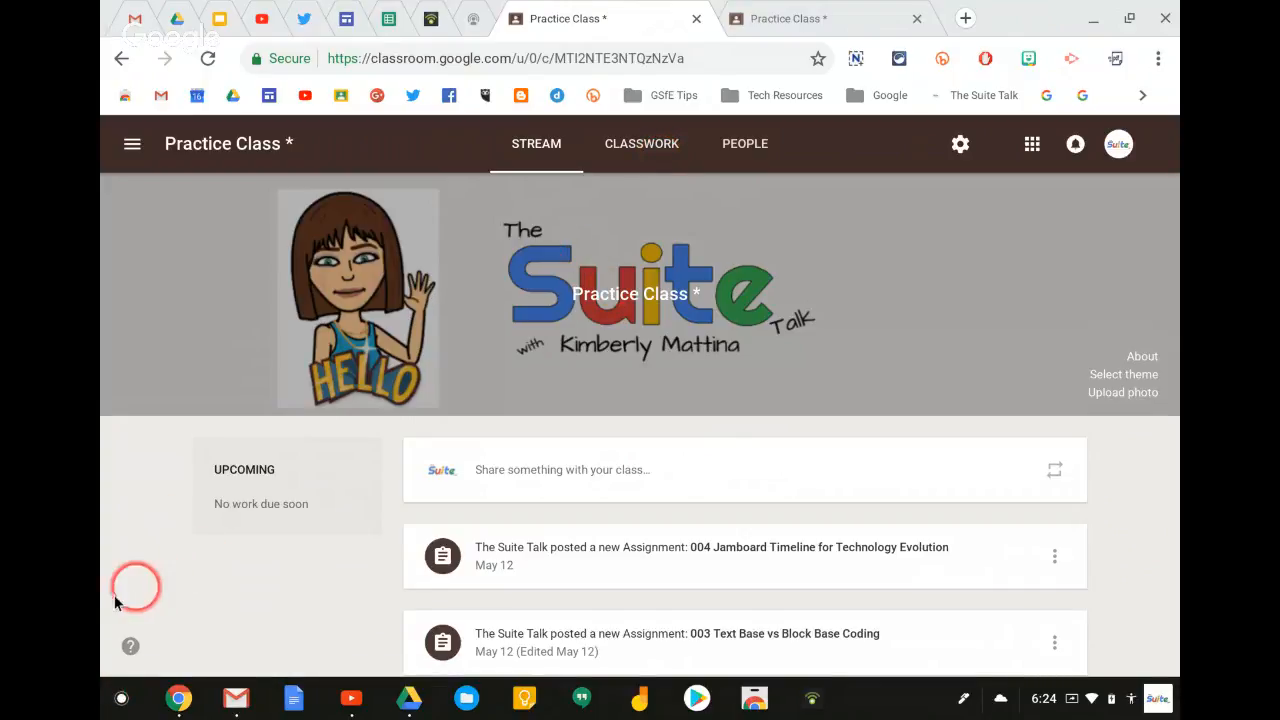
left_click(127, 648)
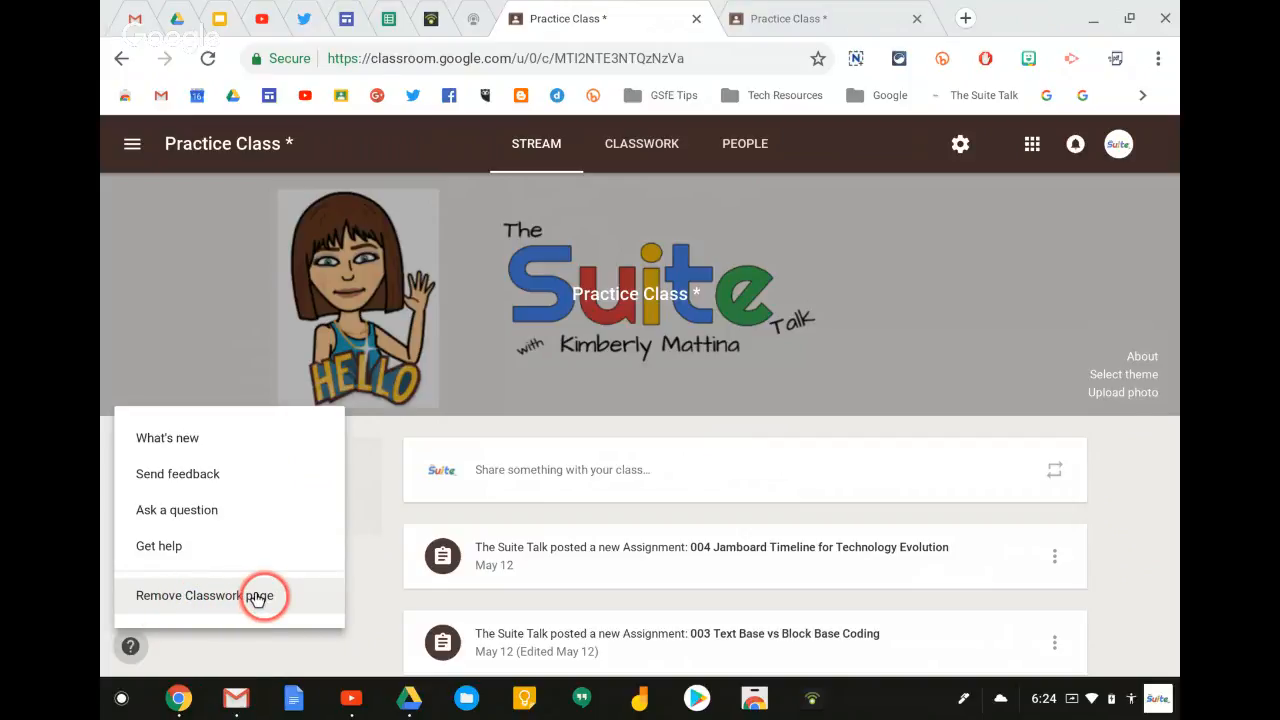
left_click(215, 343)
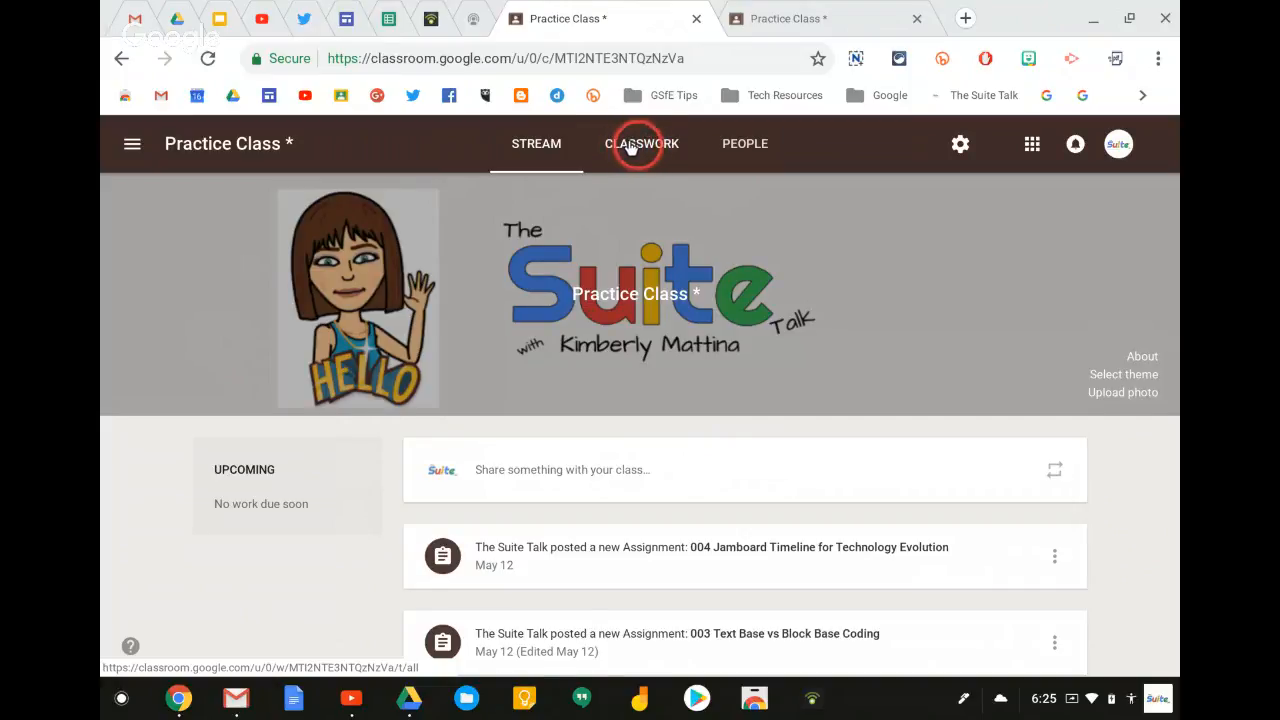
Start a new material on the Classwork page for all students and title it "Class Website".
left_click(631, 147)
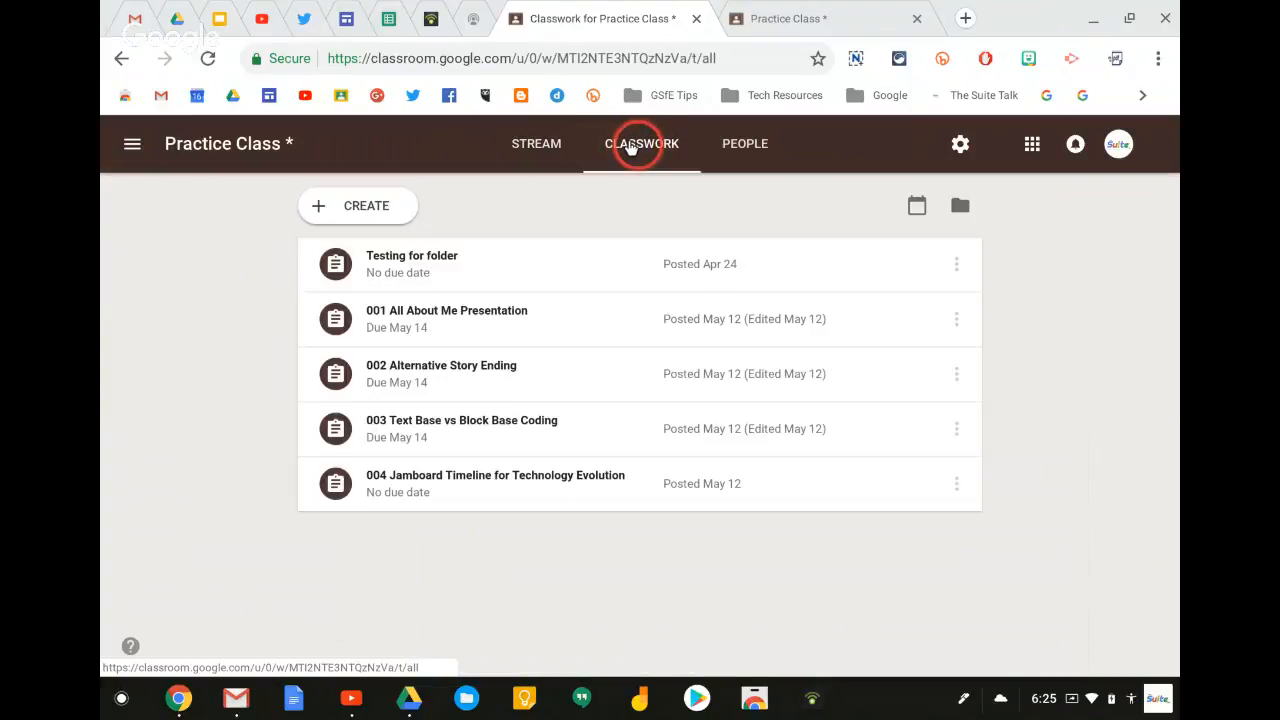
left_click(357, 207)
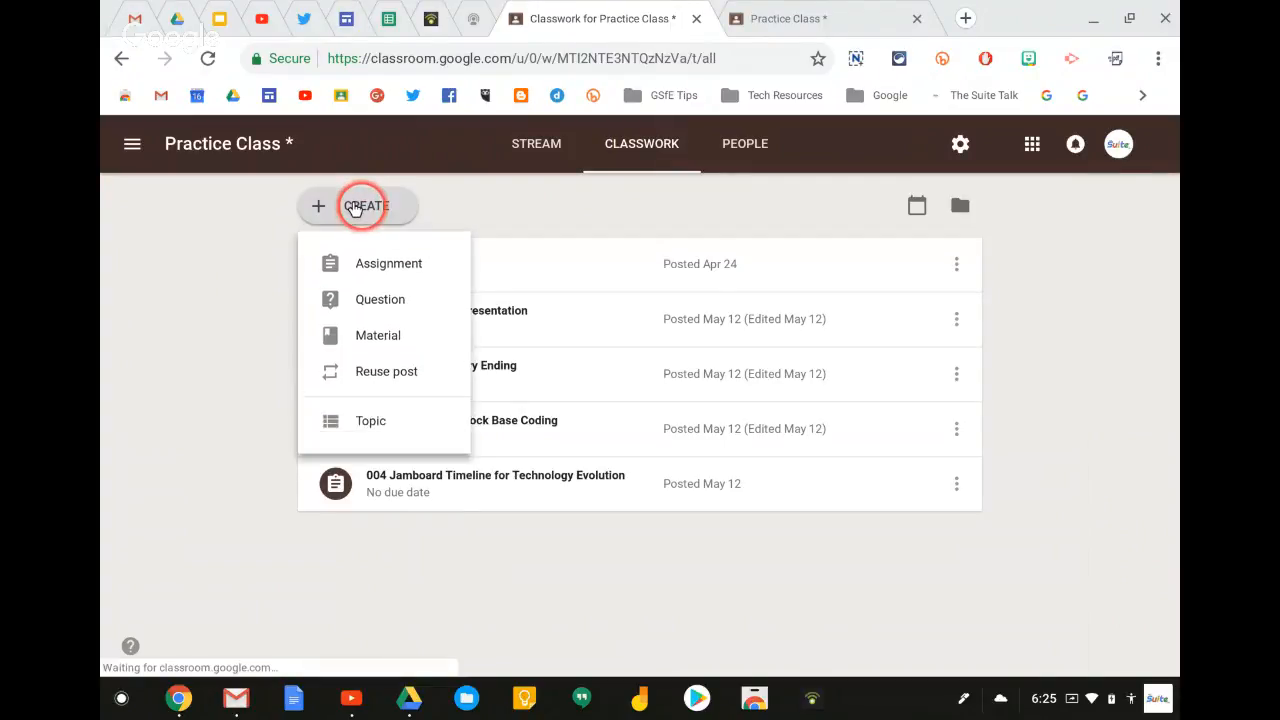
left_click(373, 335)
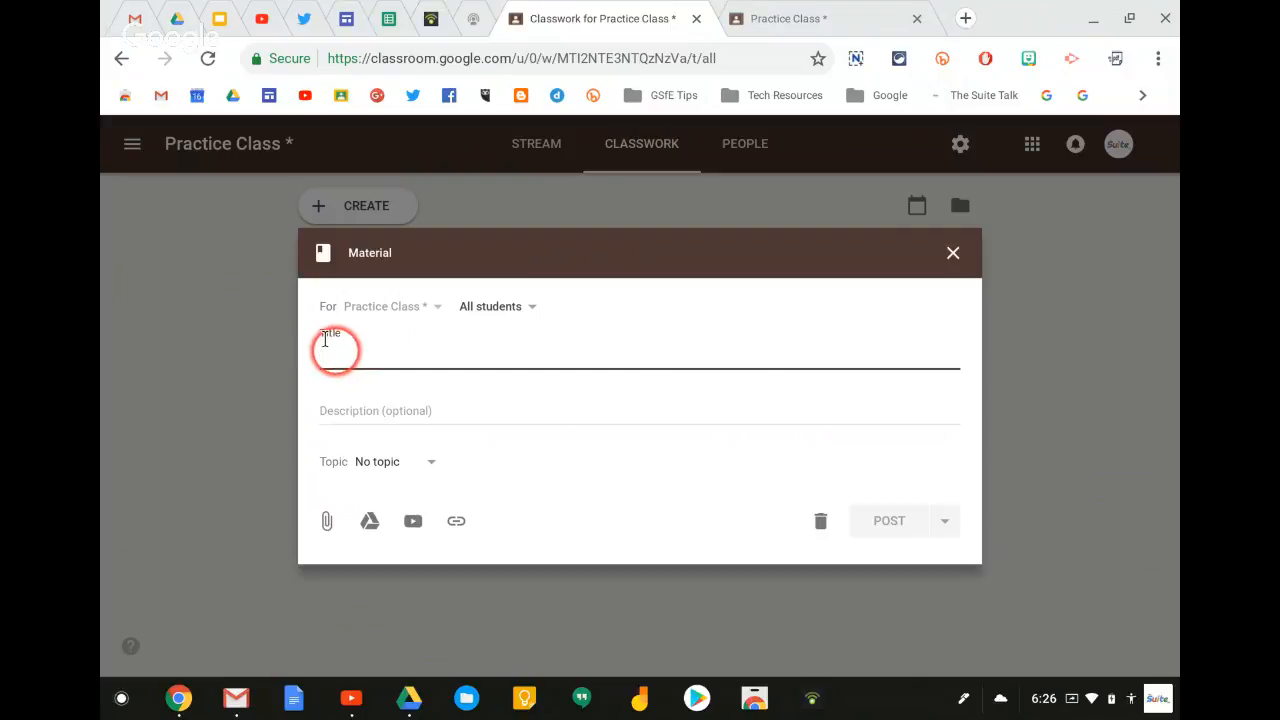
type("Website")
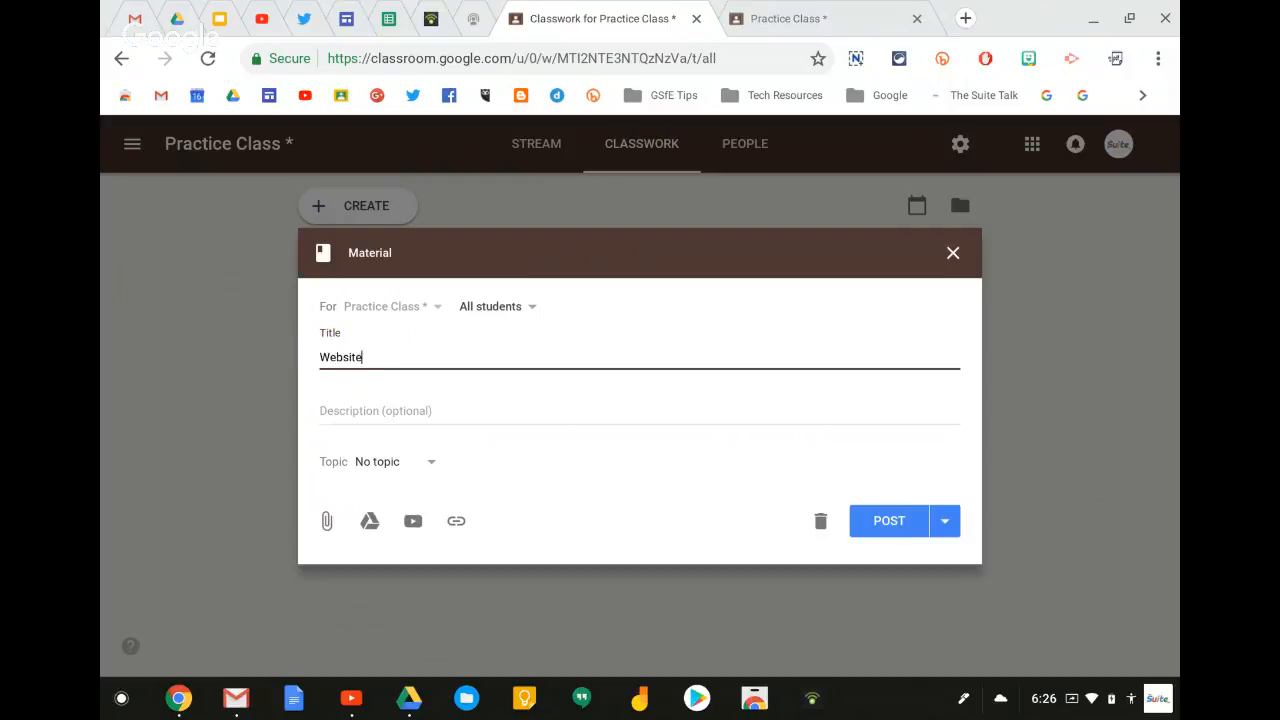
left_click(337, 404)
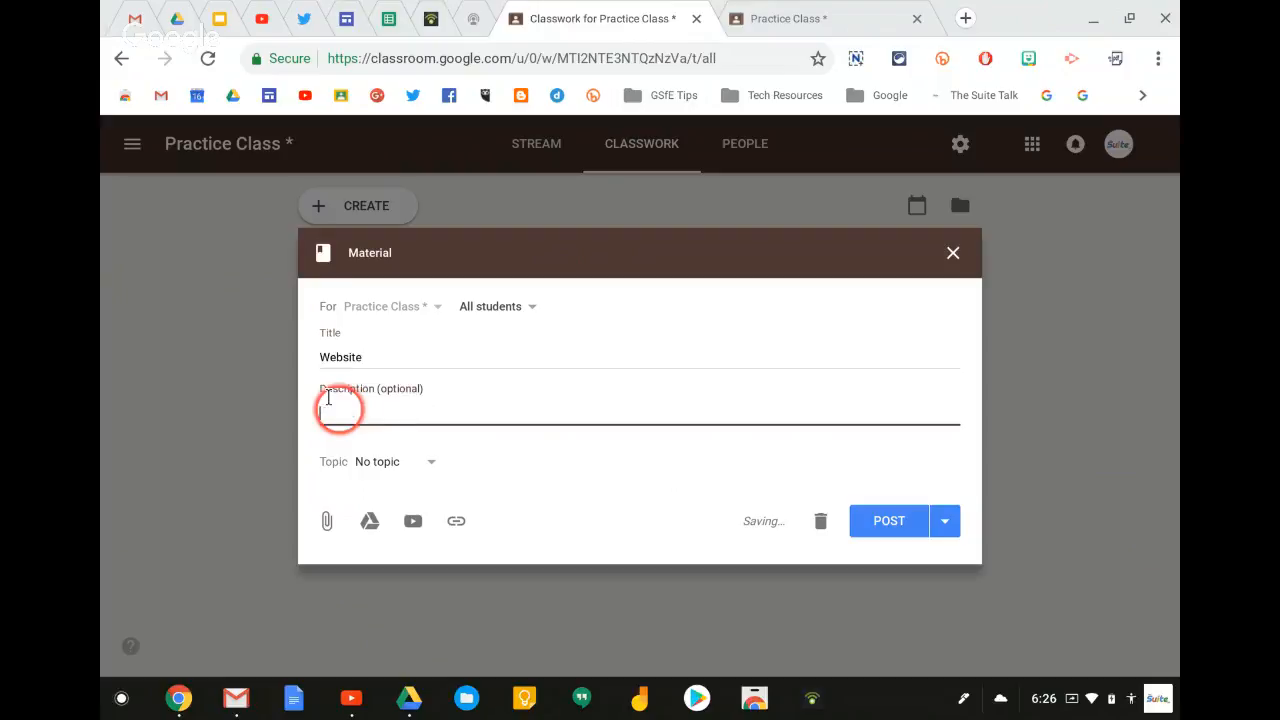
left_click(311, 346)
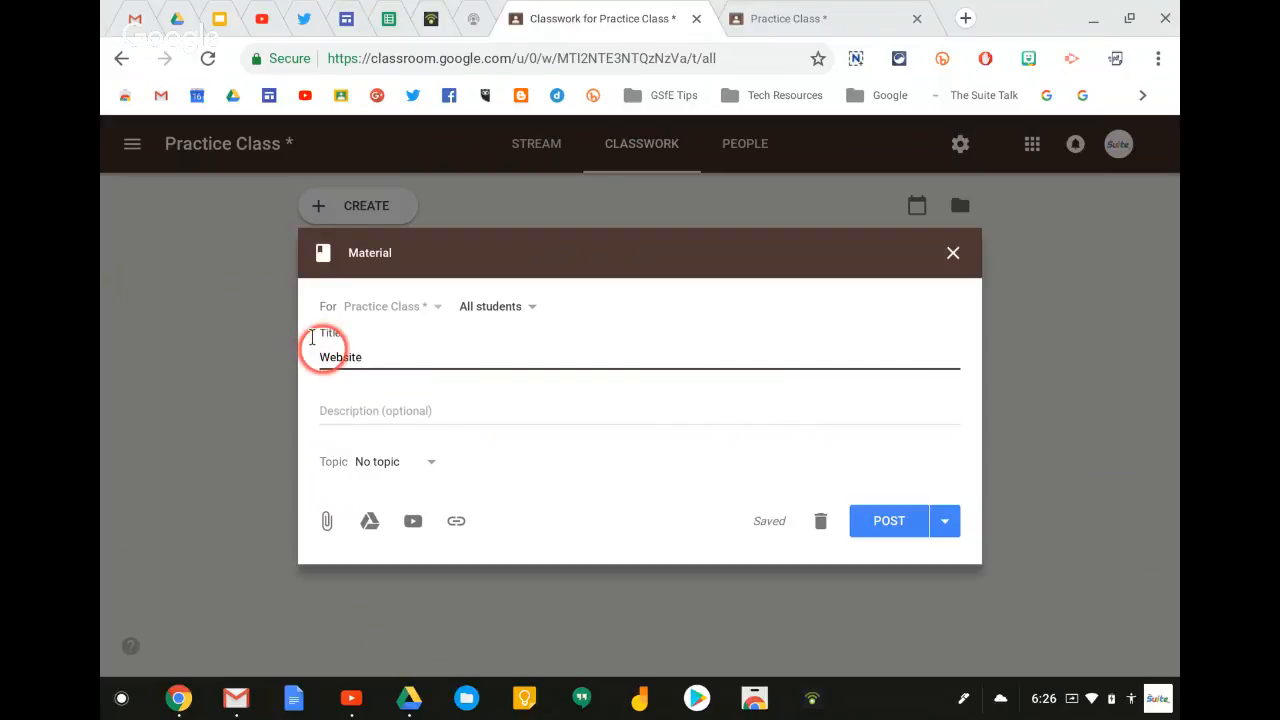
type("Class")
left_click(316, 347)
left_click(333, 411)
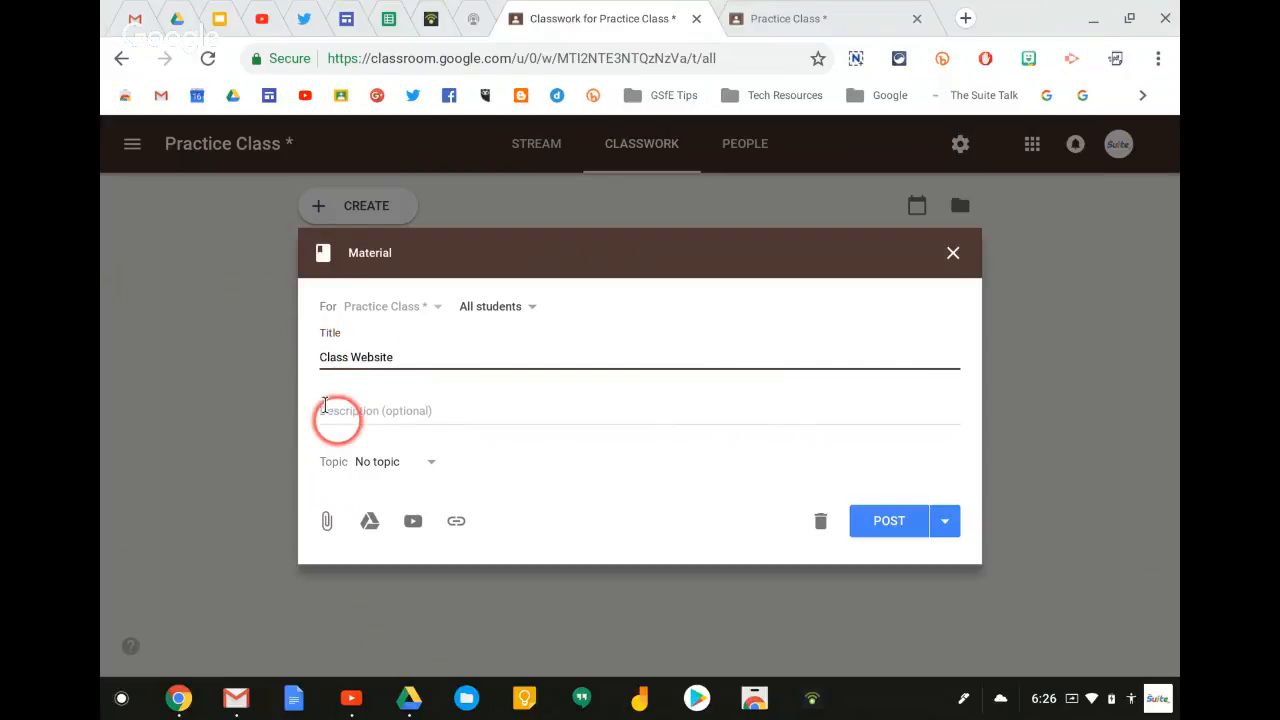
Create a new topic named "Resources" for the Class Website material.
left_click(421, 463)
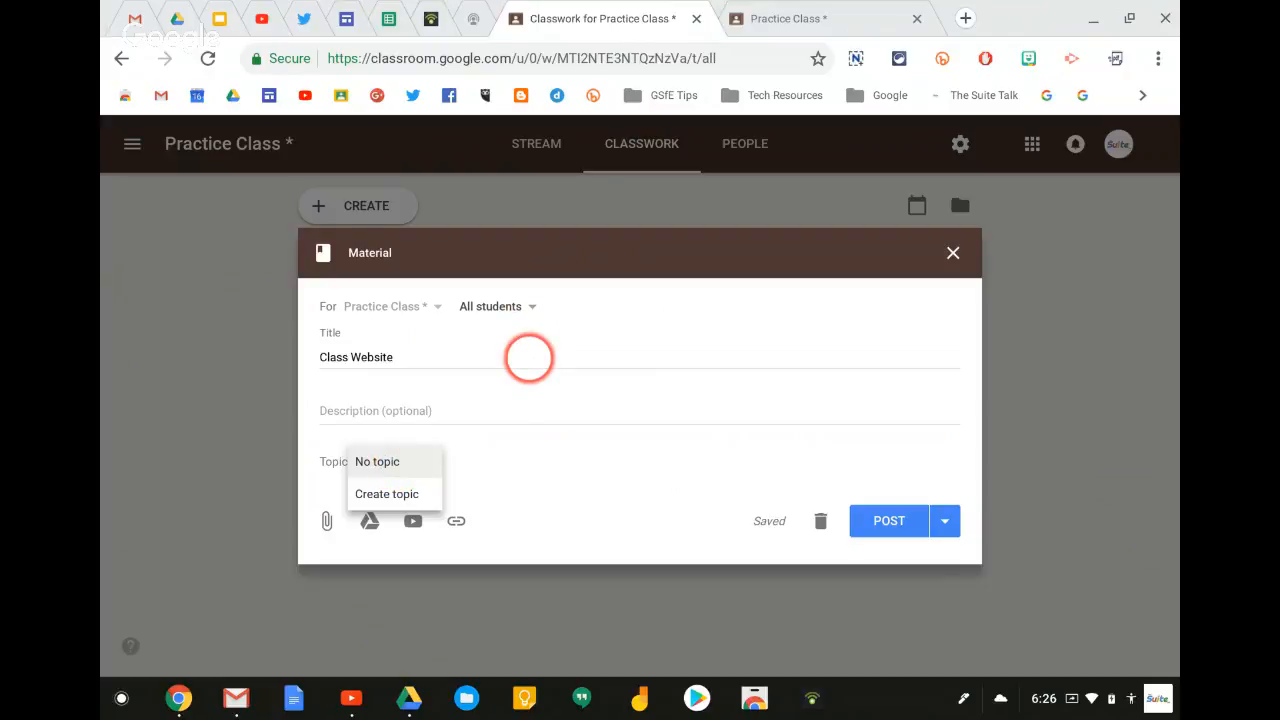
left_click(388, 494)
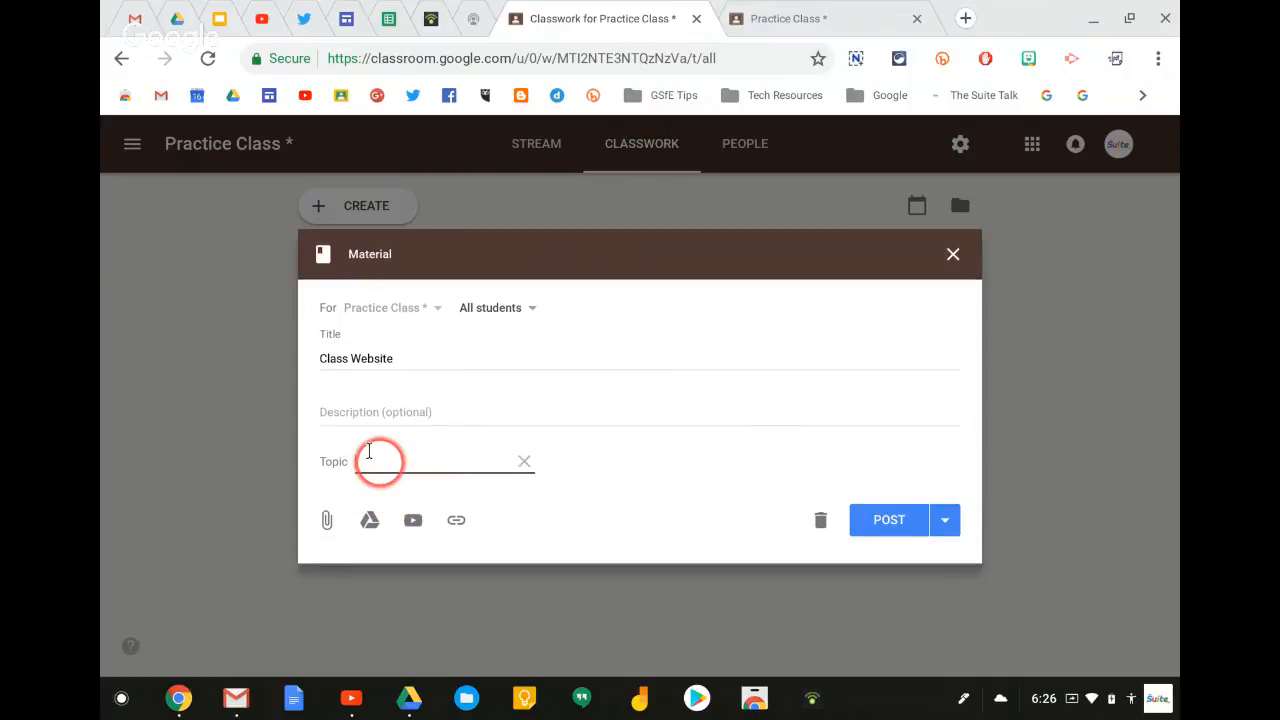
type("Re")
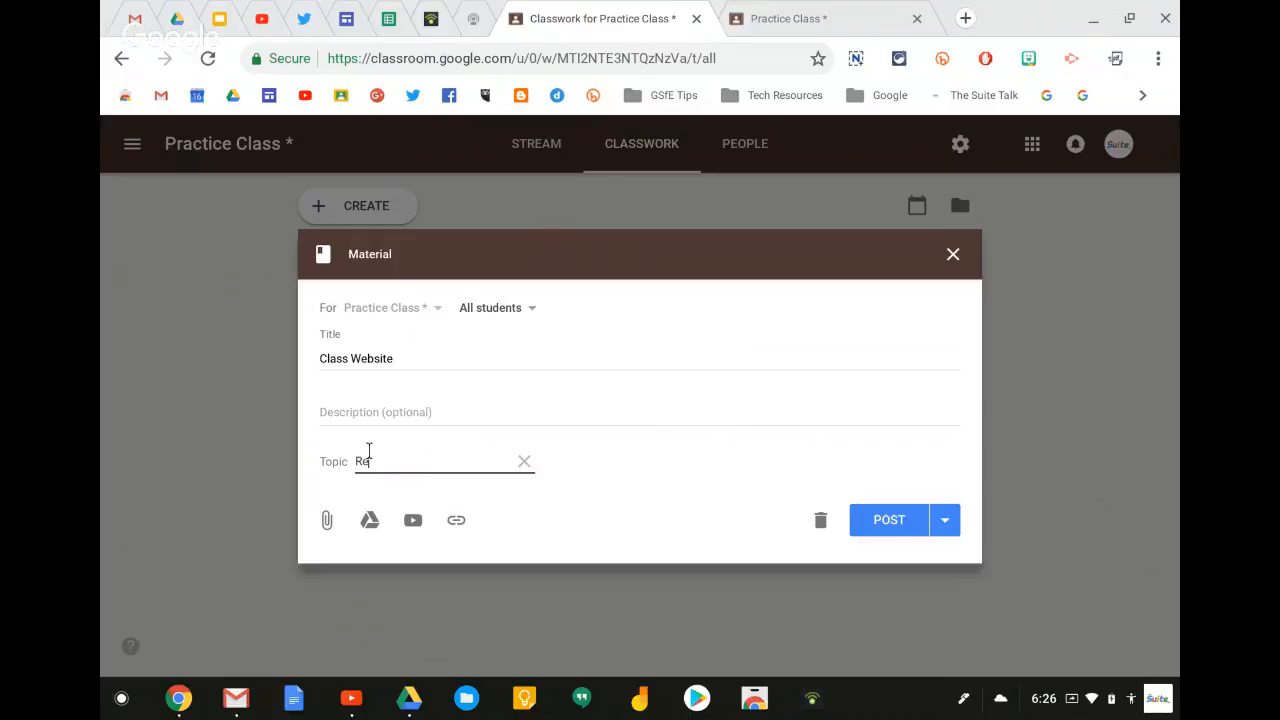
type("sources")
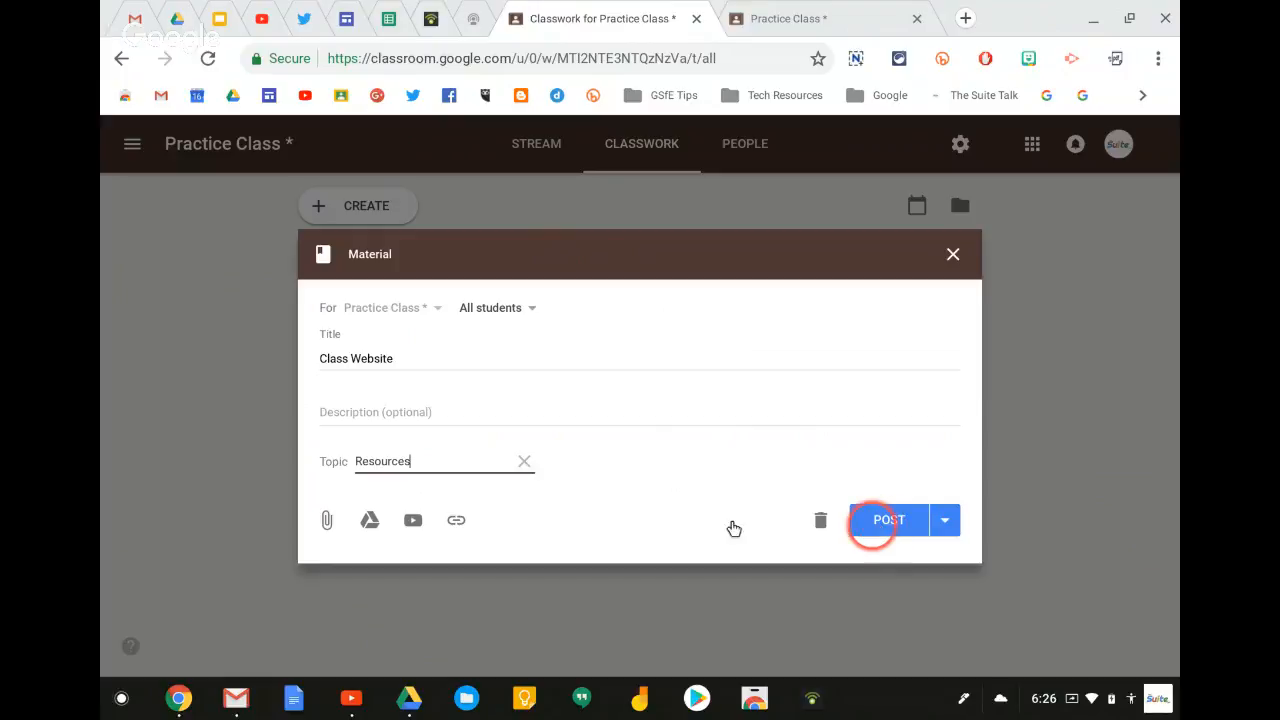
left_click(456, 521)
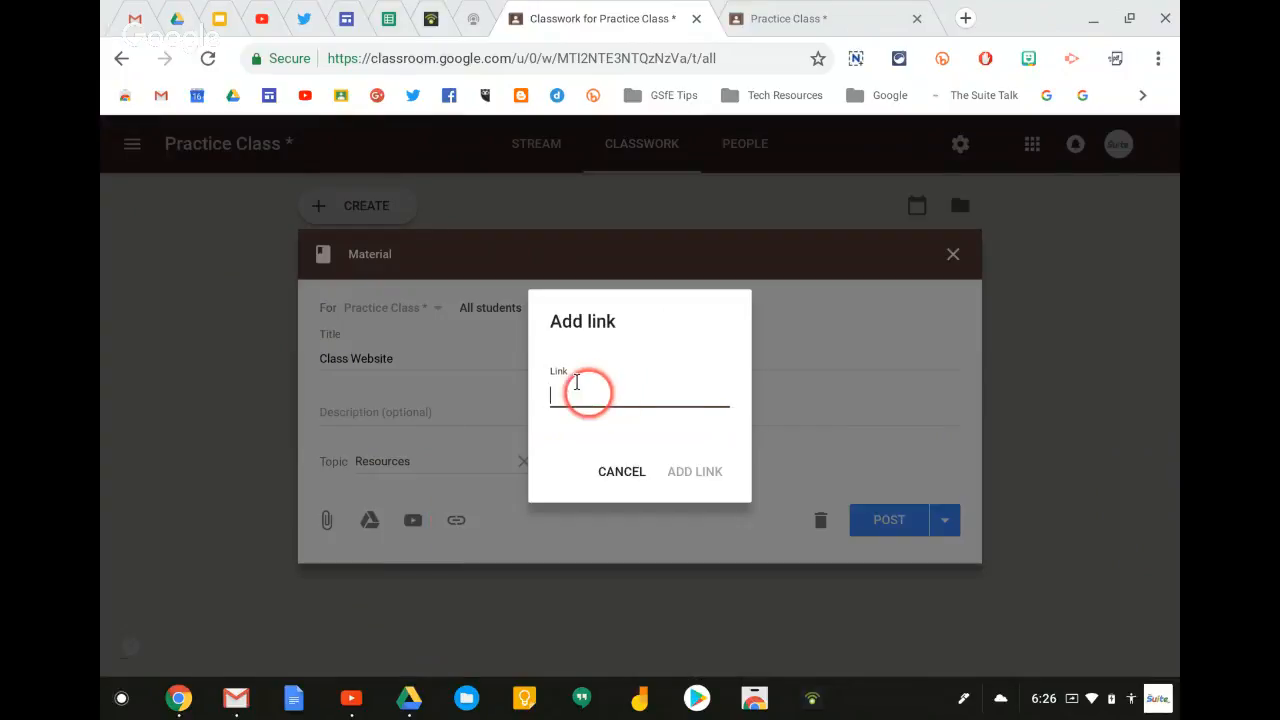
type("www.")
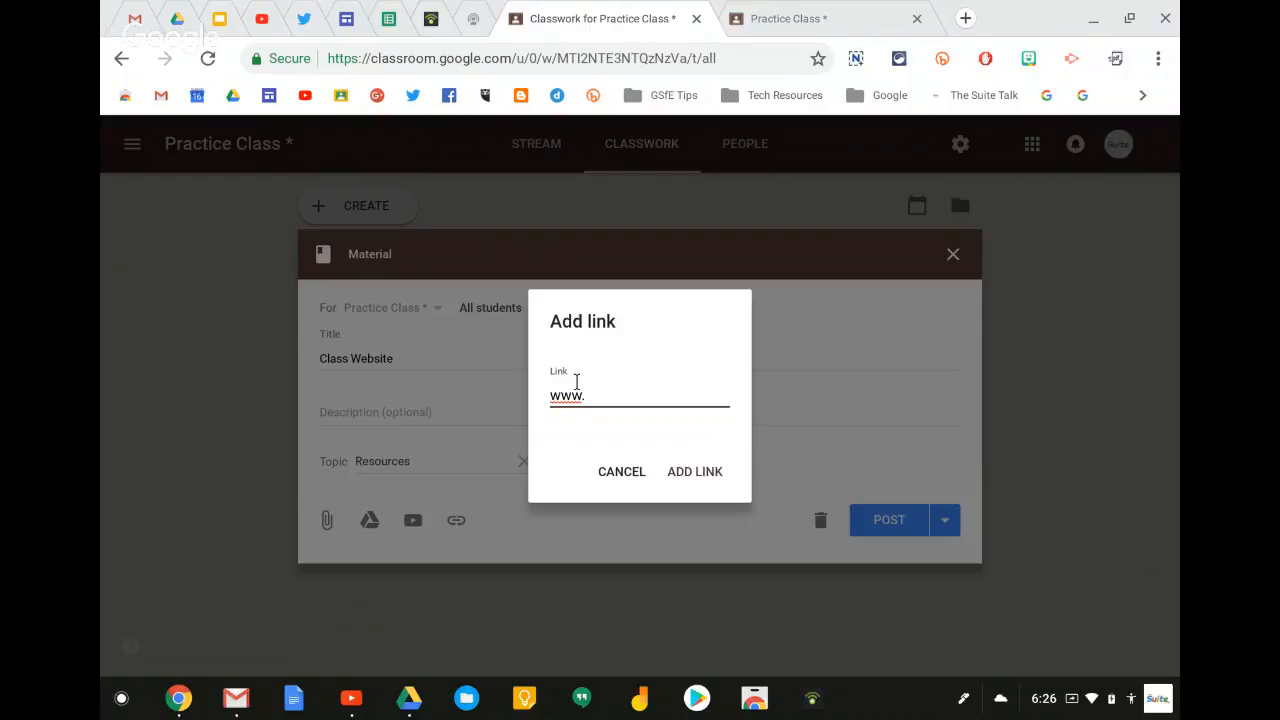
type("brainpop.com")
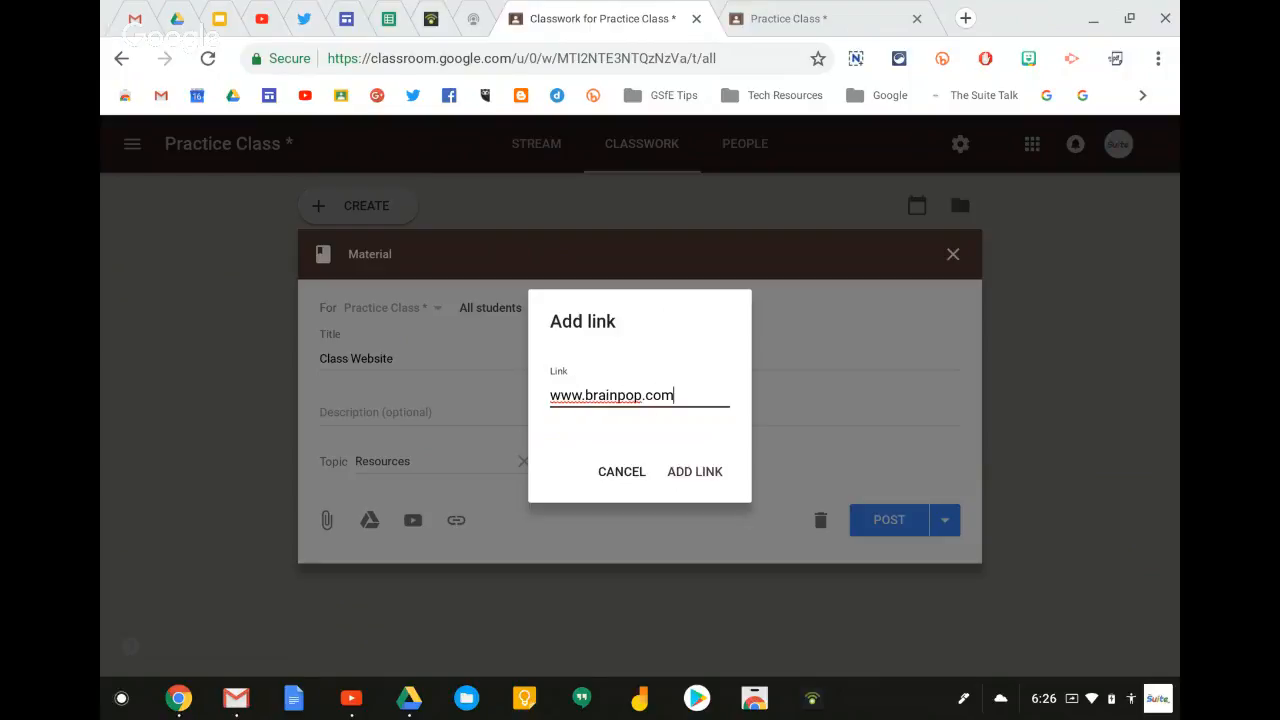
left_click(695, 471)
Change the material's title to "Class Websites" and post it to the class.
left_click(394, 305)
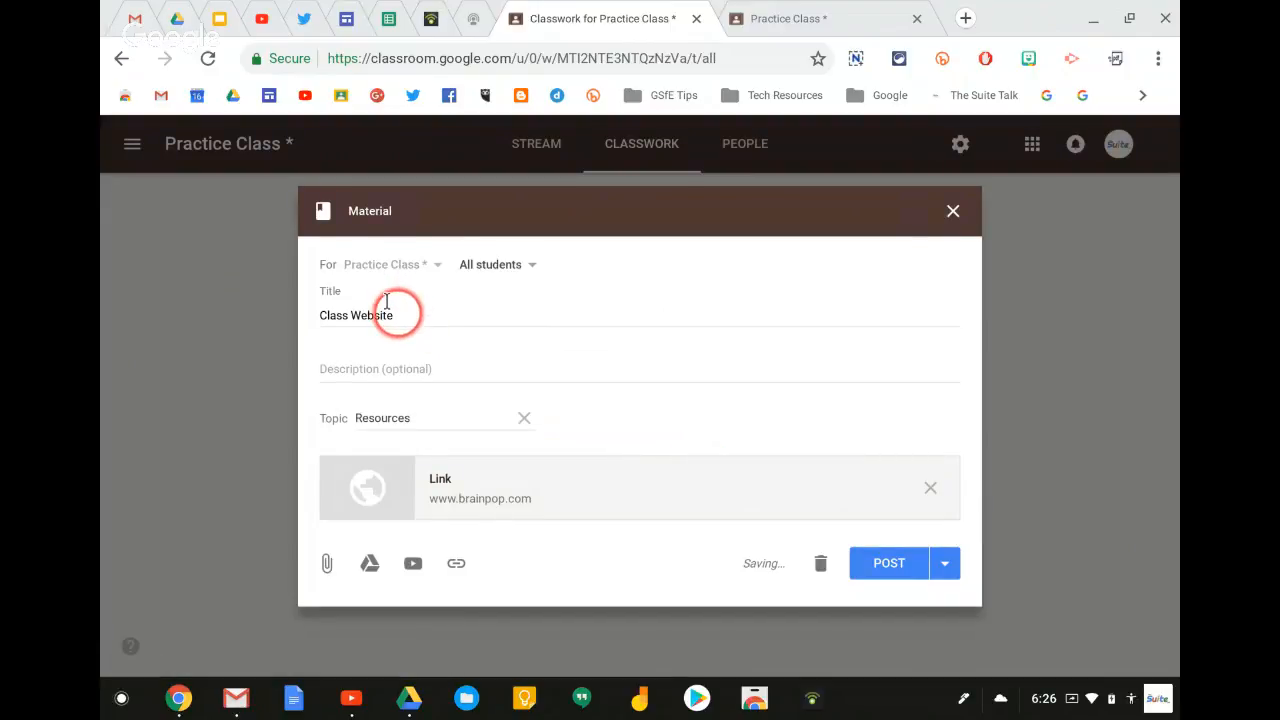
type("s")
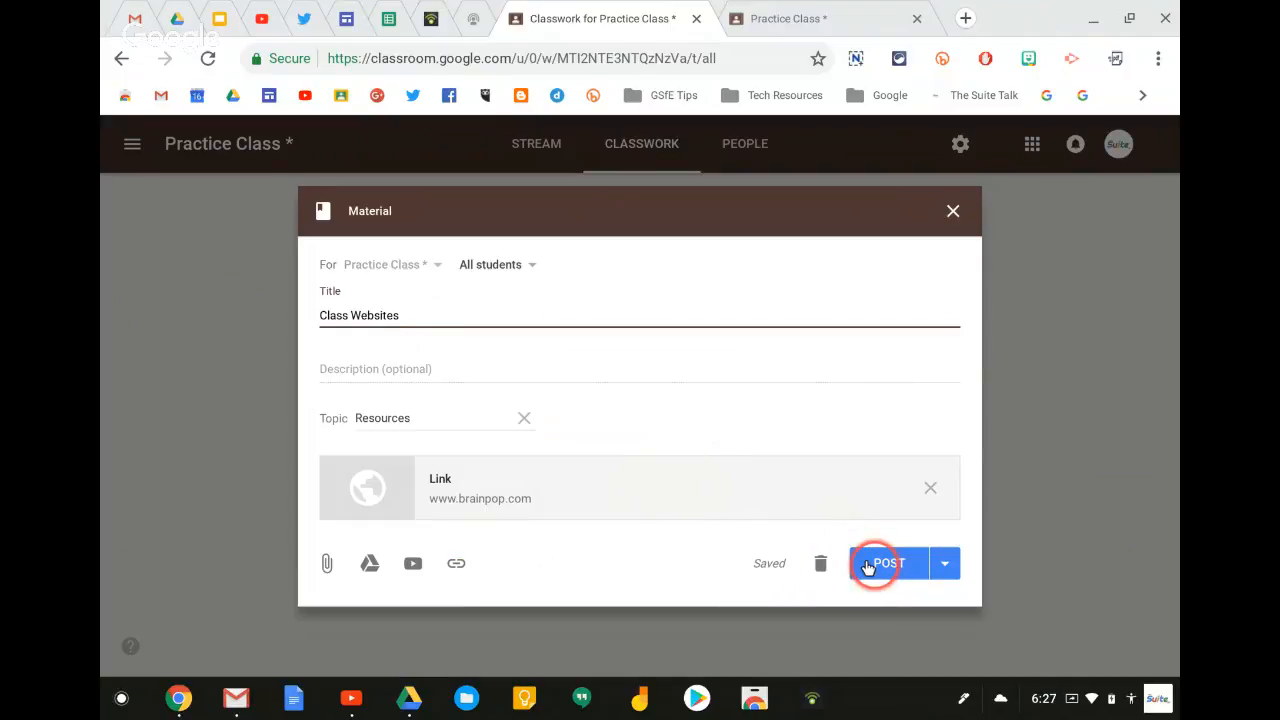
left_click(868, 564)
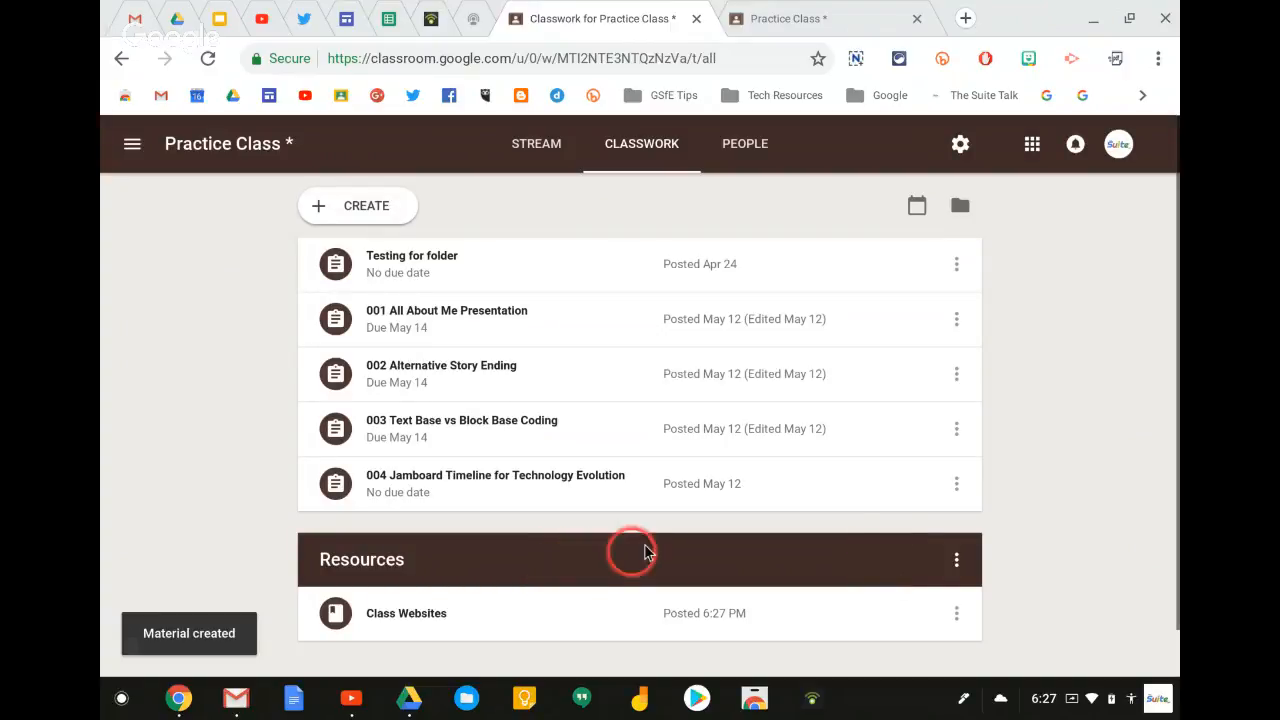
Review the Resources topic's options, then the Class Websites material's contents and its options.
scroll(770, 541, "down", 1)
scroll(778, 540, "down", 1)
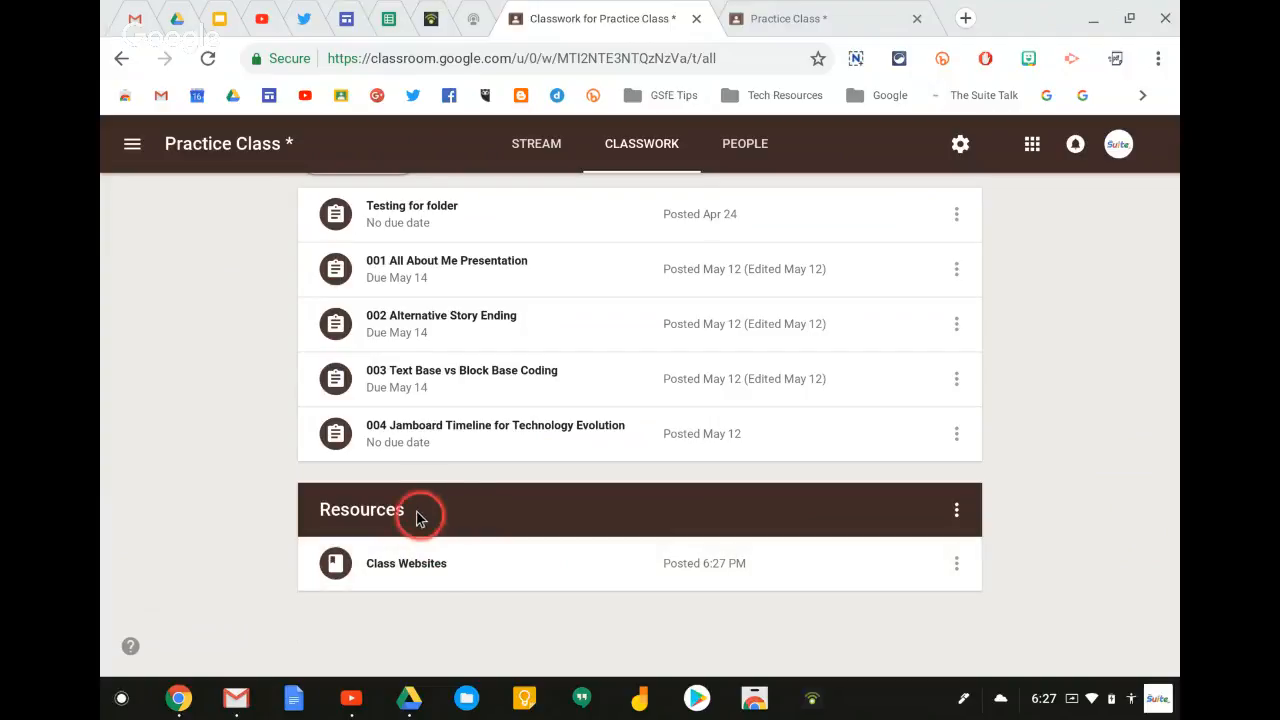
left_click(954, 510)
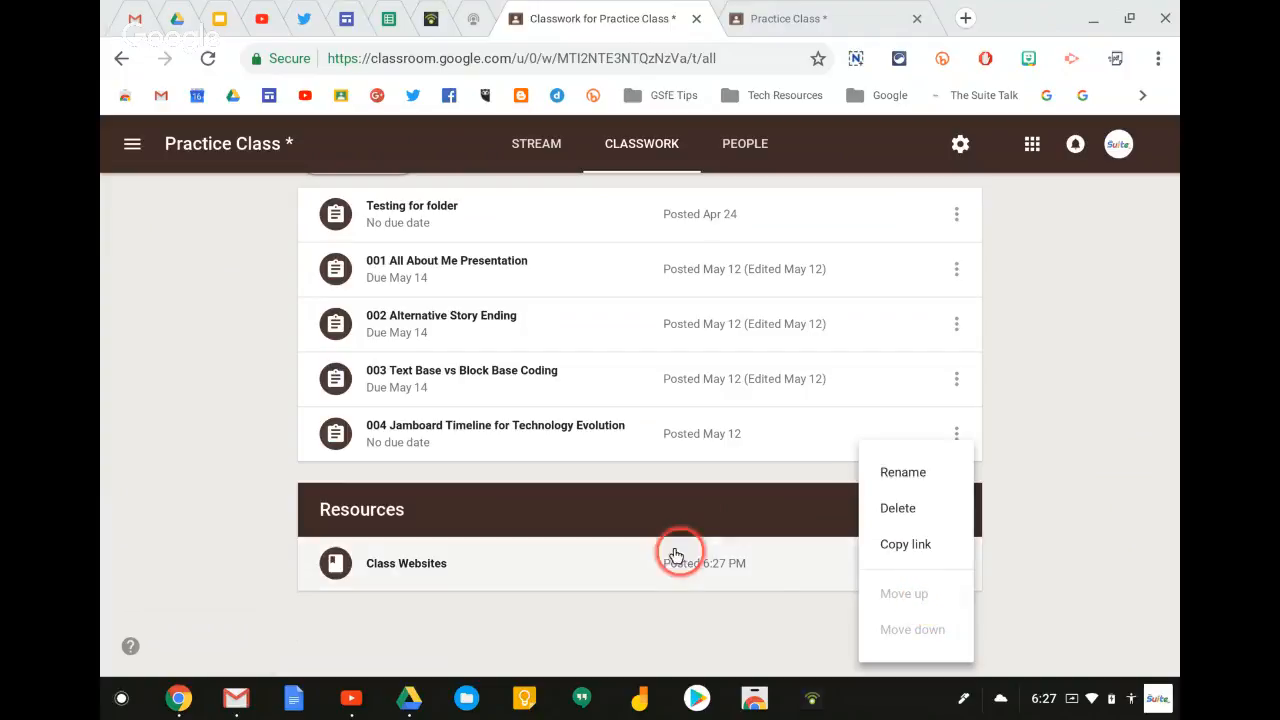
left_click(758, 570)
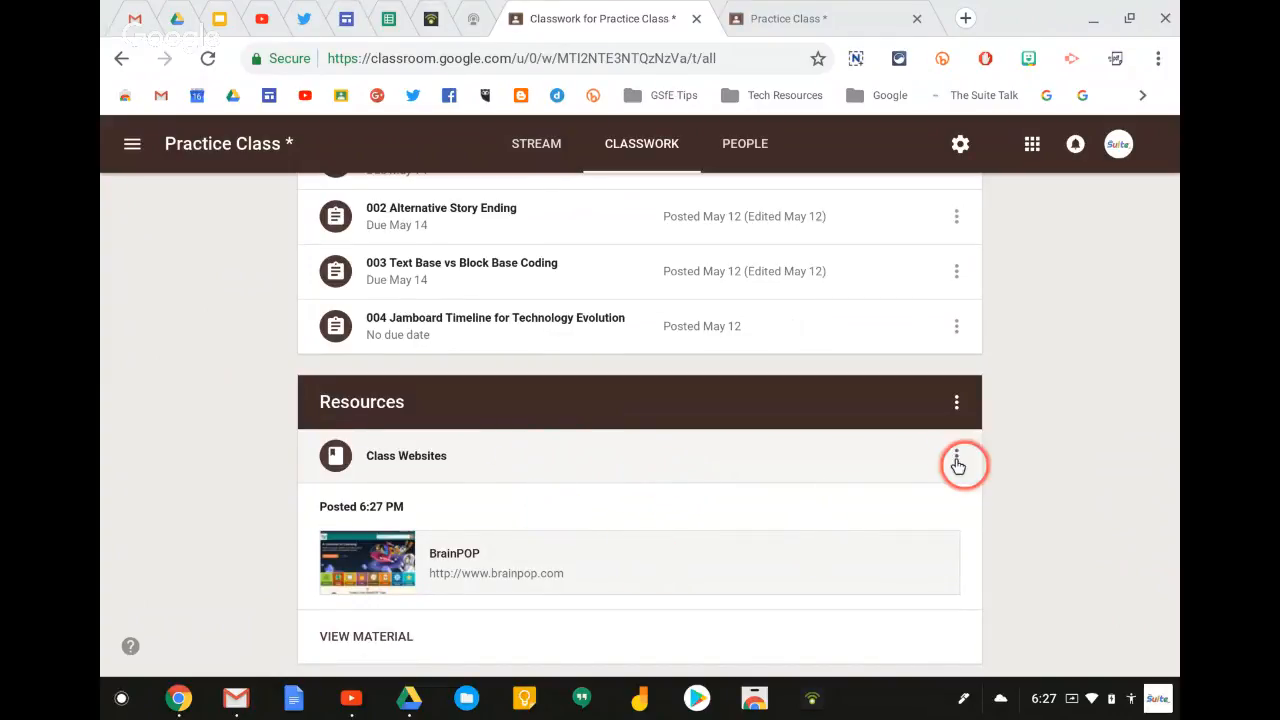
left_click(956, 456)
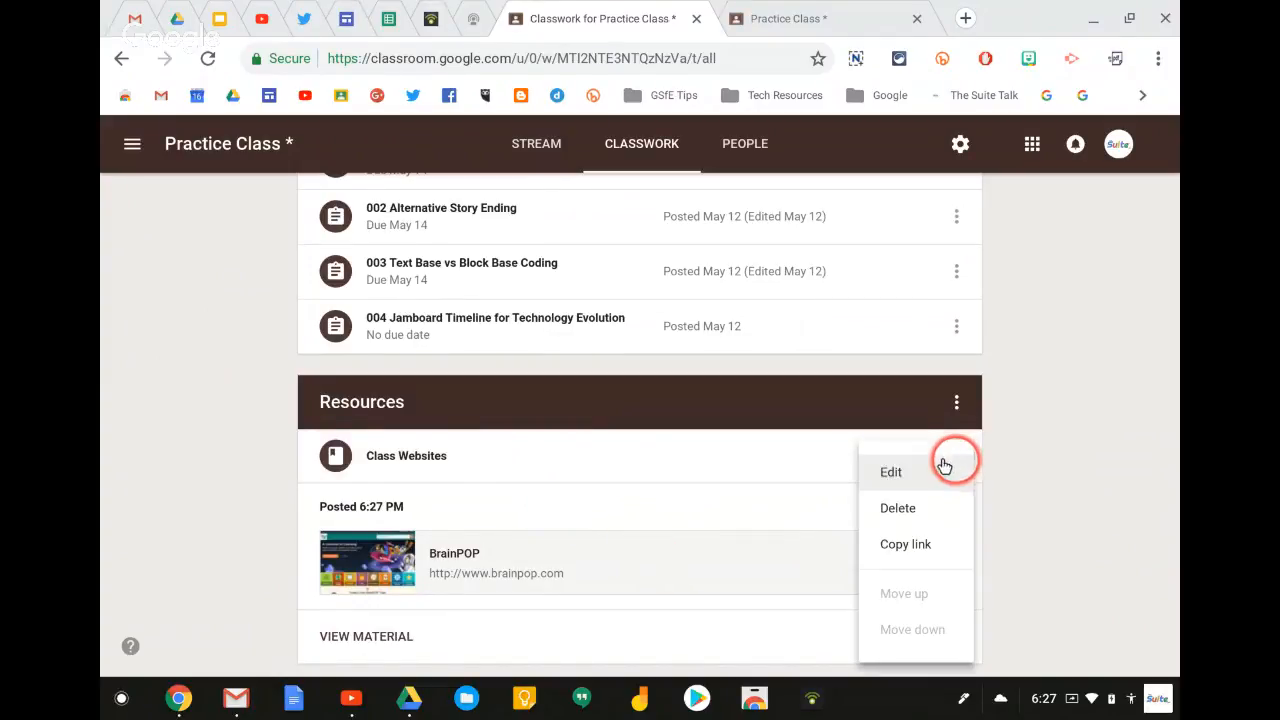
left_click(1030, 479)
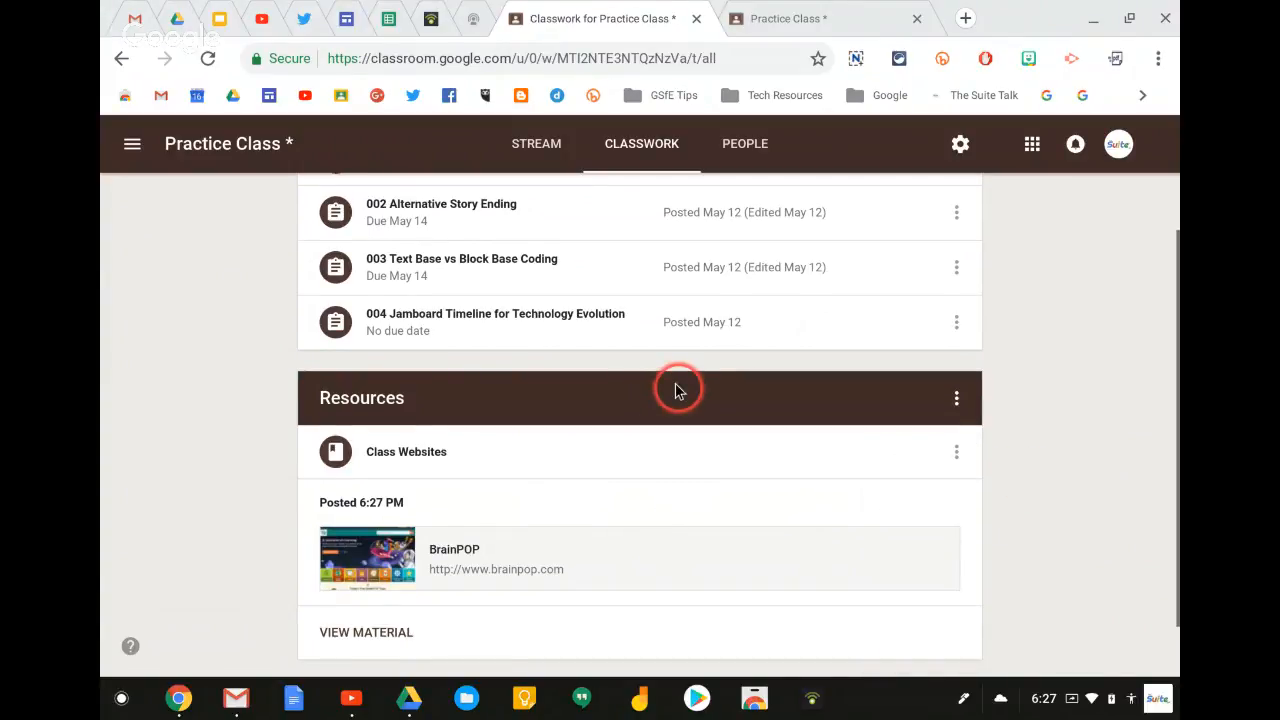
Start another classwork material and title it "YouTube Playlists and Channels".
scroll(650, 400, "down", 1)
scroll(535, 387, "up", 3)
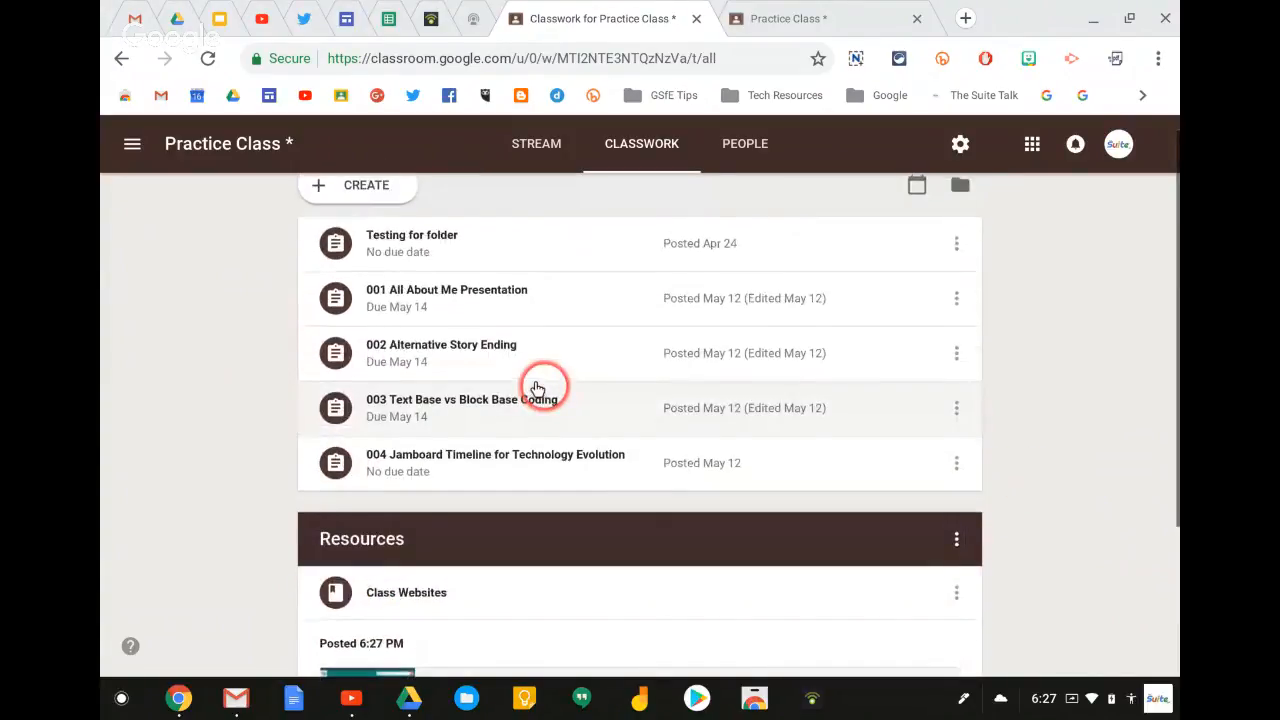
scroll(531, 386, "up", 1)
left_click(368, 208)
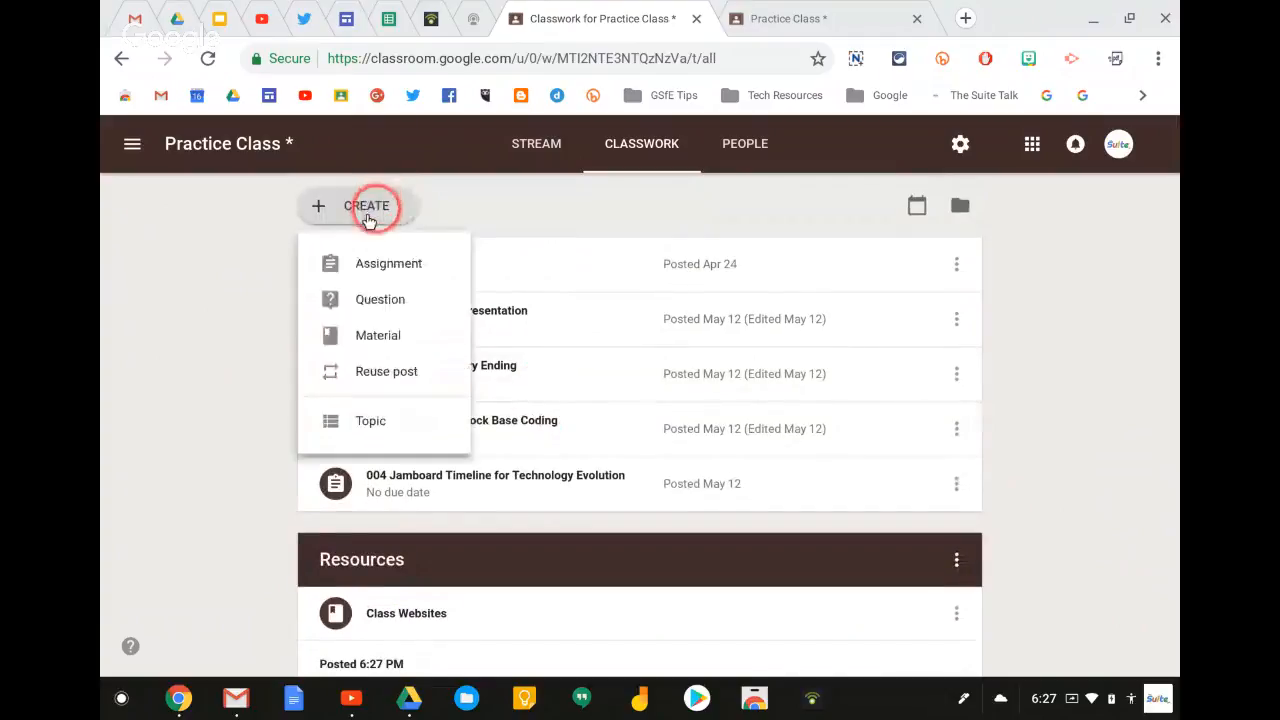
left_click(370, 334)
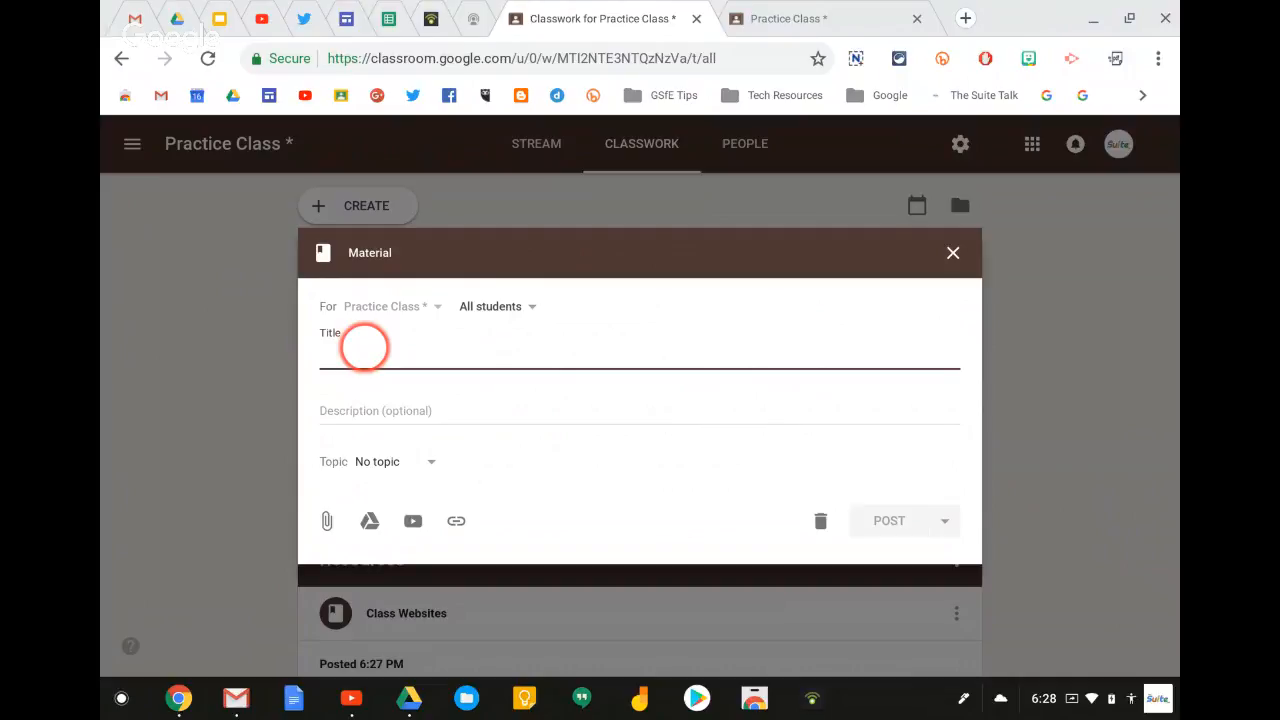
type("YouTube  ")
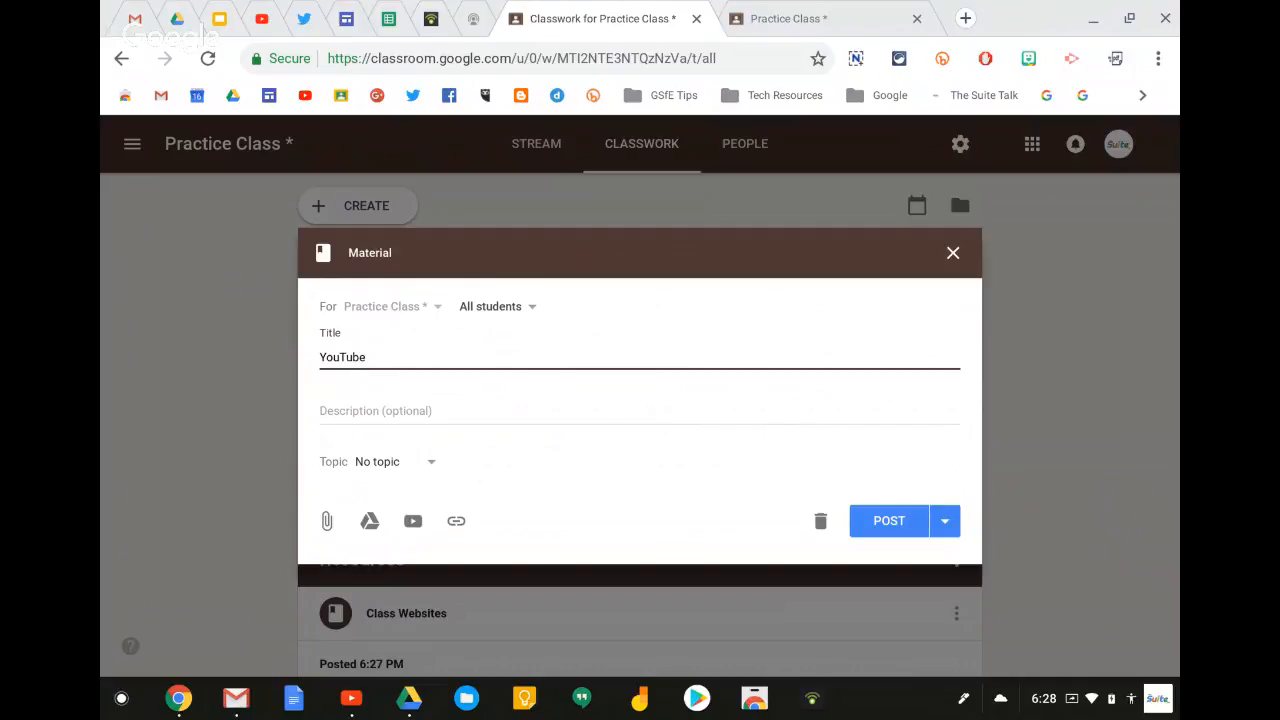
type("Playlists and Ch")
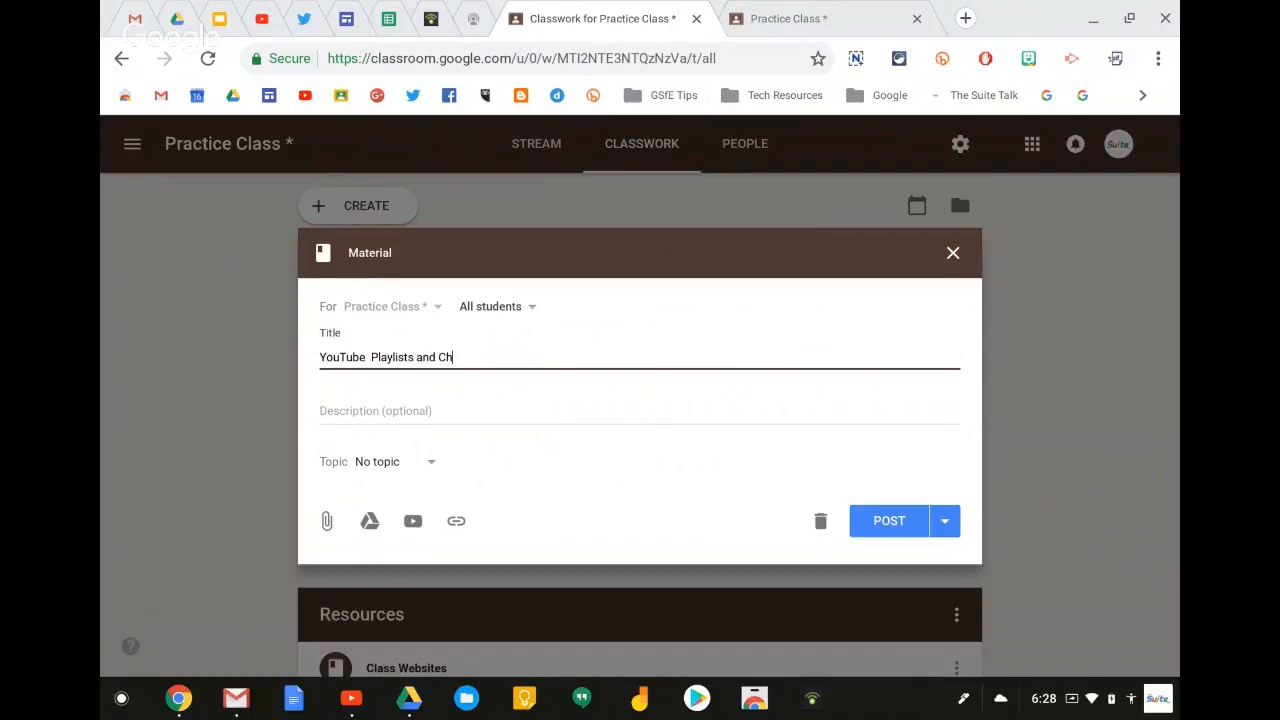
type("annels")
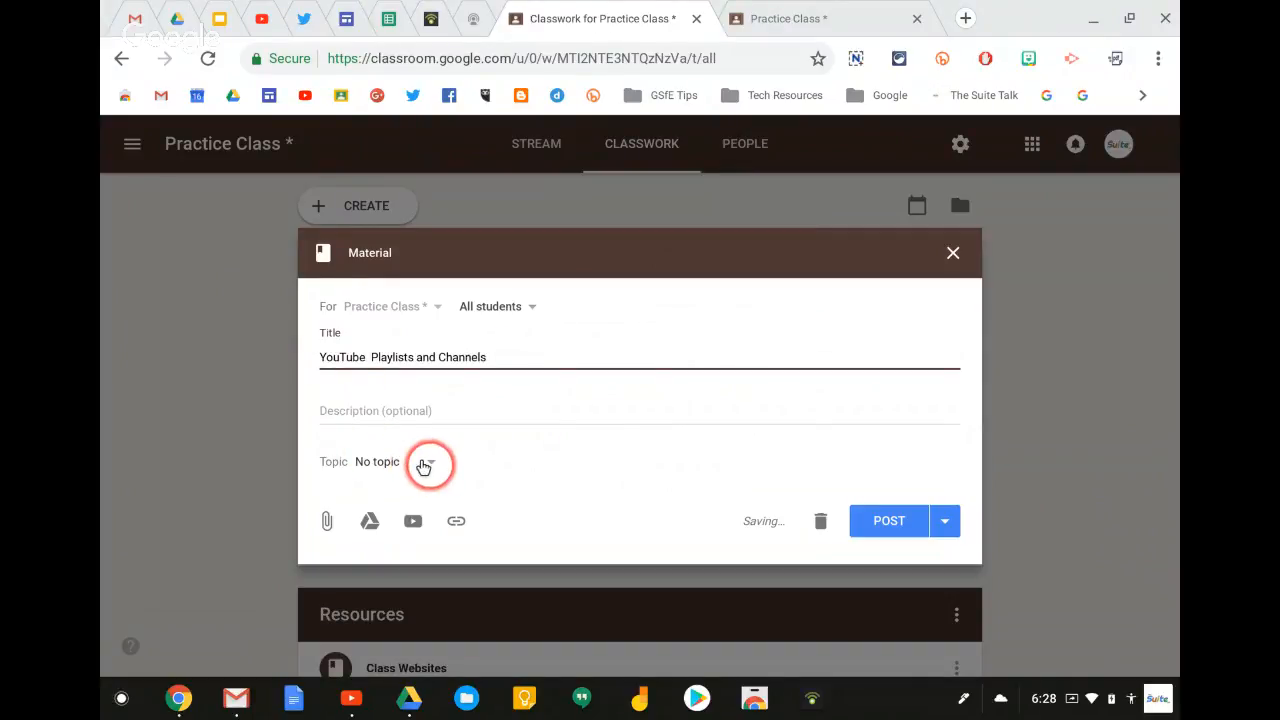
Create a new topic named "YouTube Channels" for the material.
left_click(424, 464)
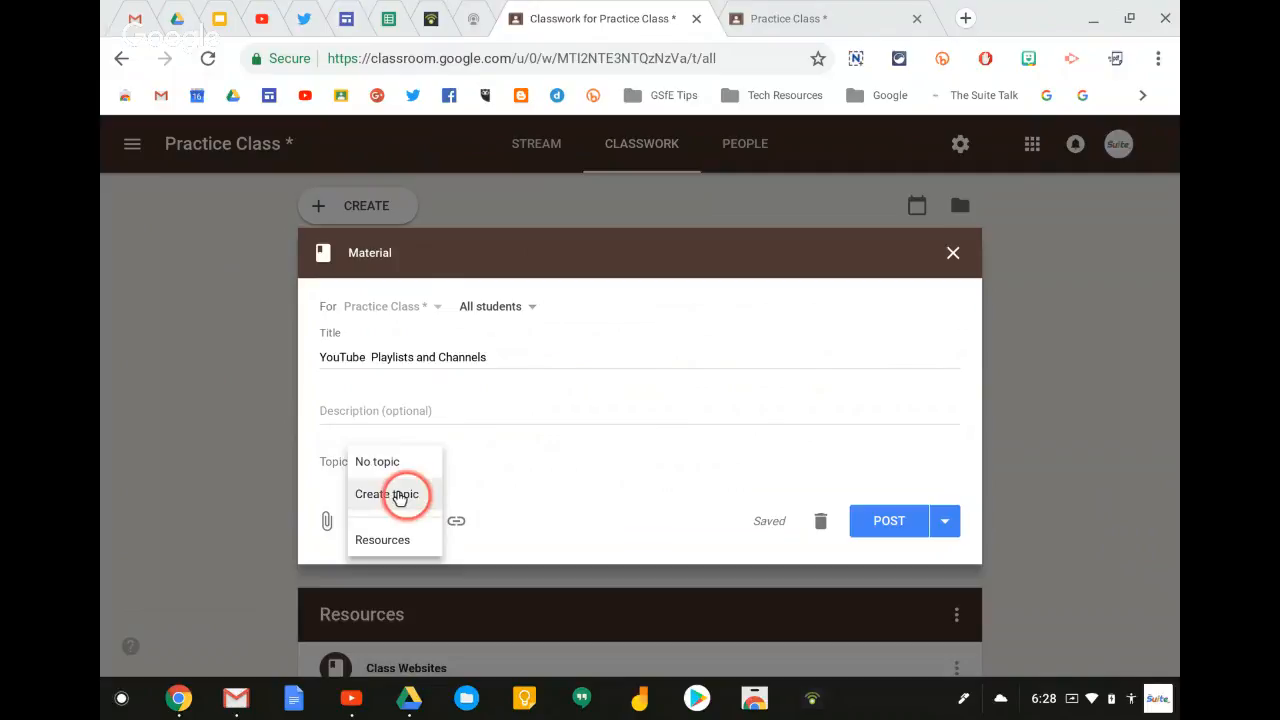
left_click(399, 496)
type("YouTube Channels")
Attach a link to bit.ly/TheSuiteTalkChannel, post the material and dismiss the classwork reordering tip.
left_click(414, 522)
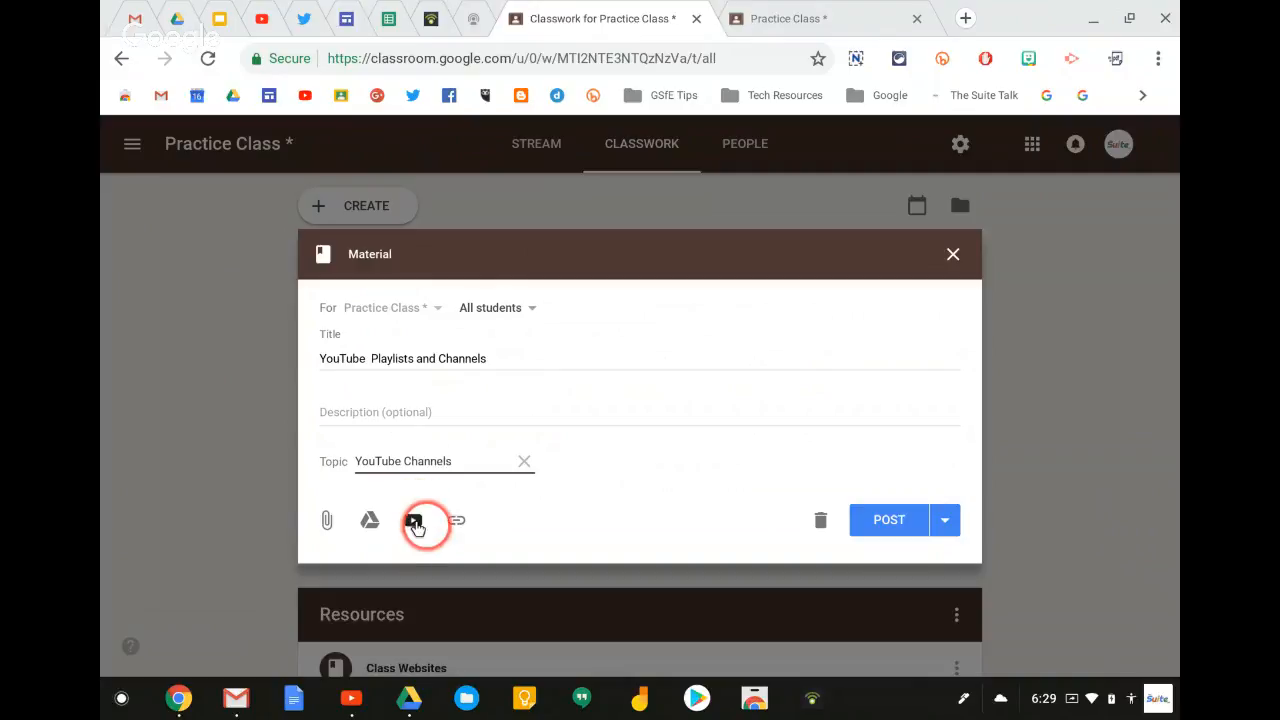
left_click(456, 520)
left_click(574, 392)
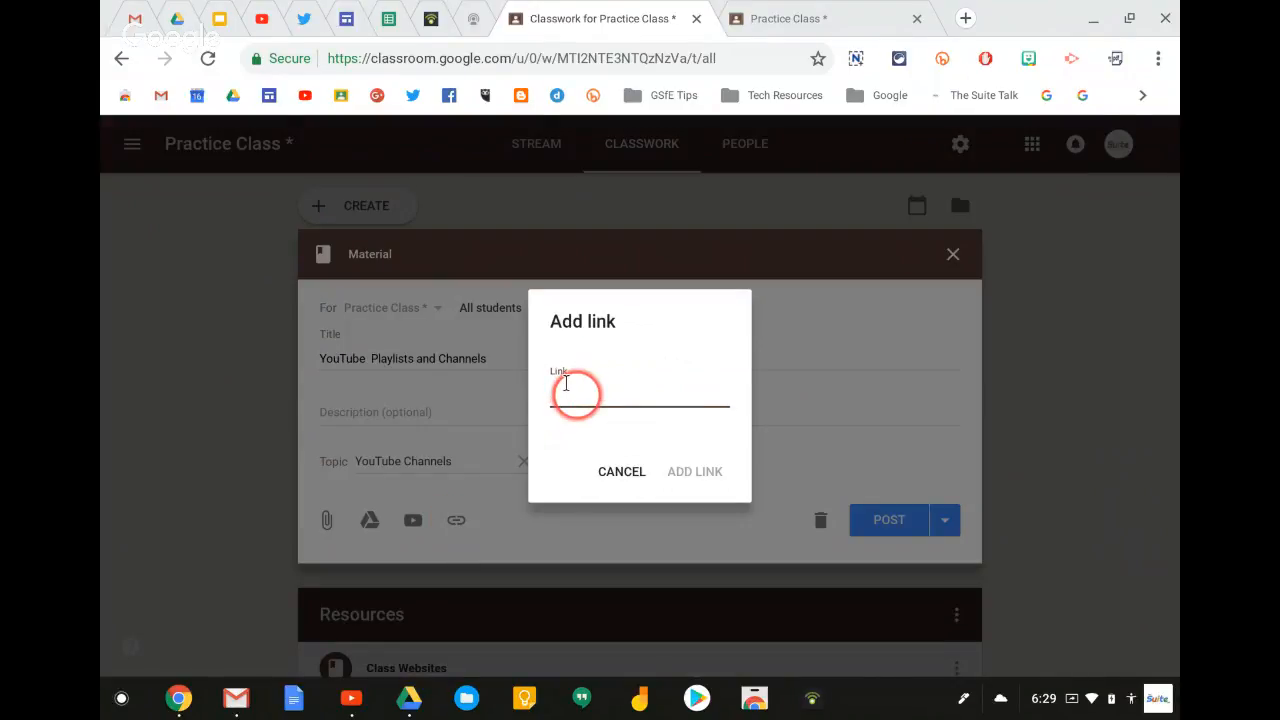
type("bit.ly/TheSuiteTalkChannel")
left_click(678, 468)
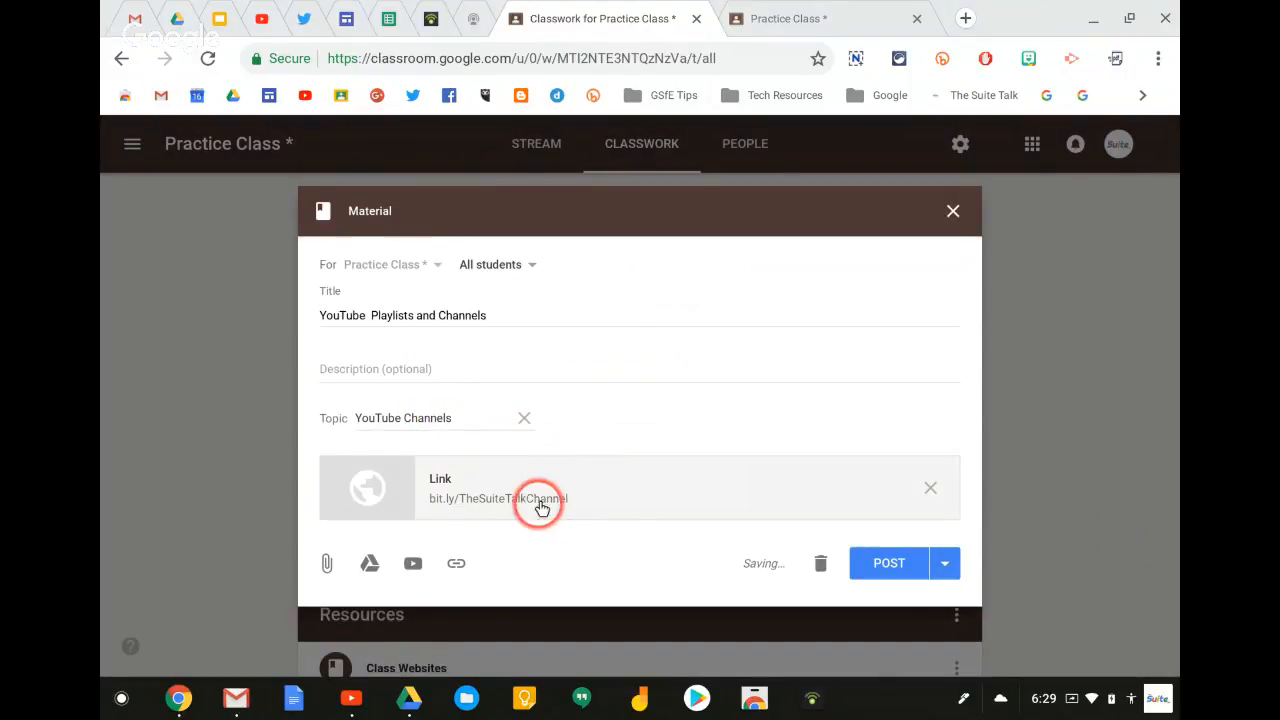
left_click(885, 563)
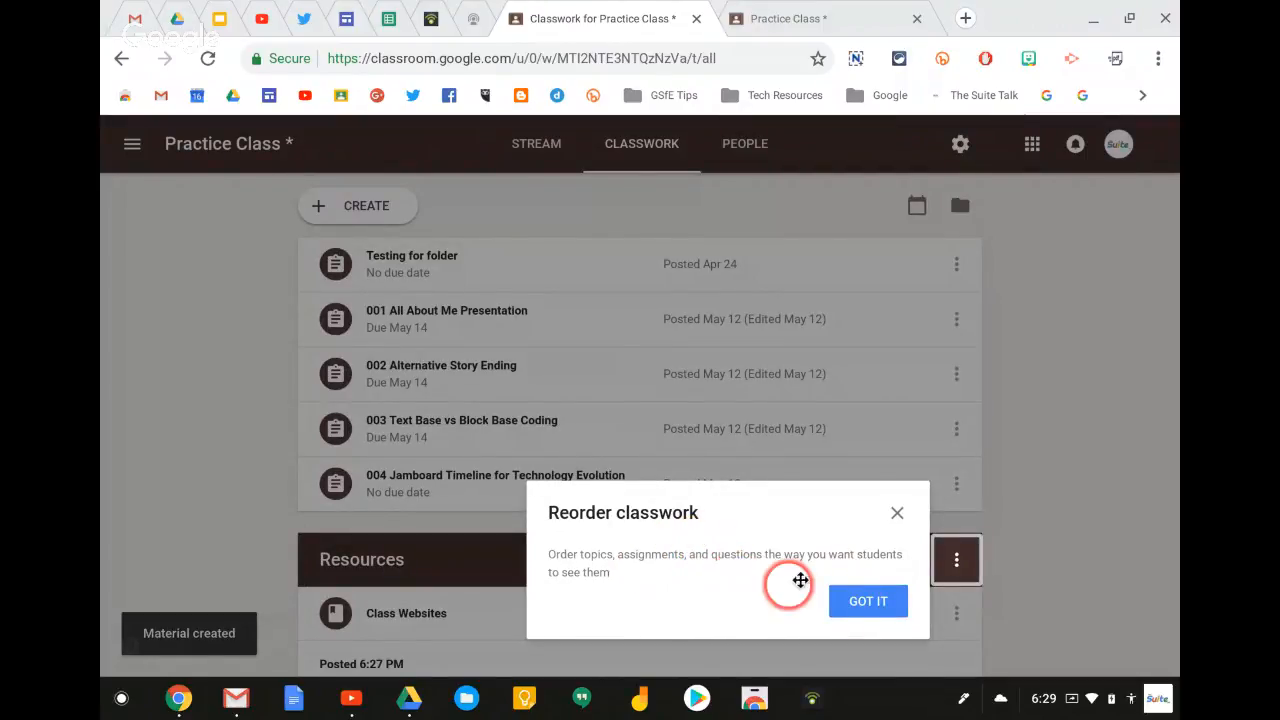
left_click(858, 601)
Move the YouTube Channels topic up so it sits above the Resources topic.
scroll(1063, 388, "down", 5)
scroll(1065, 391, "down", 1)
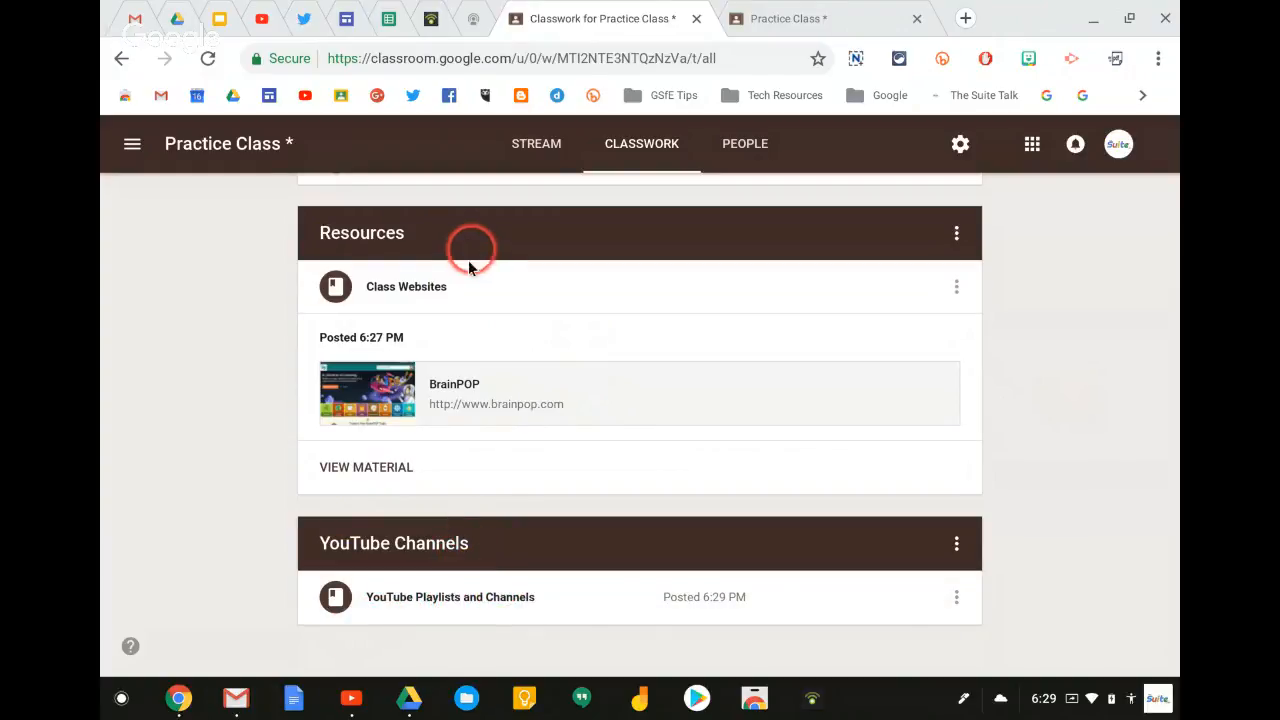
left_click(956, 543)
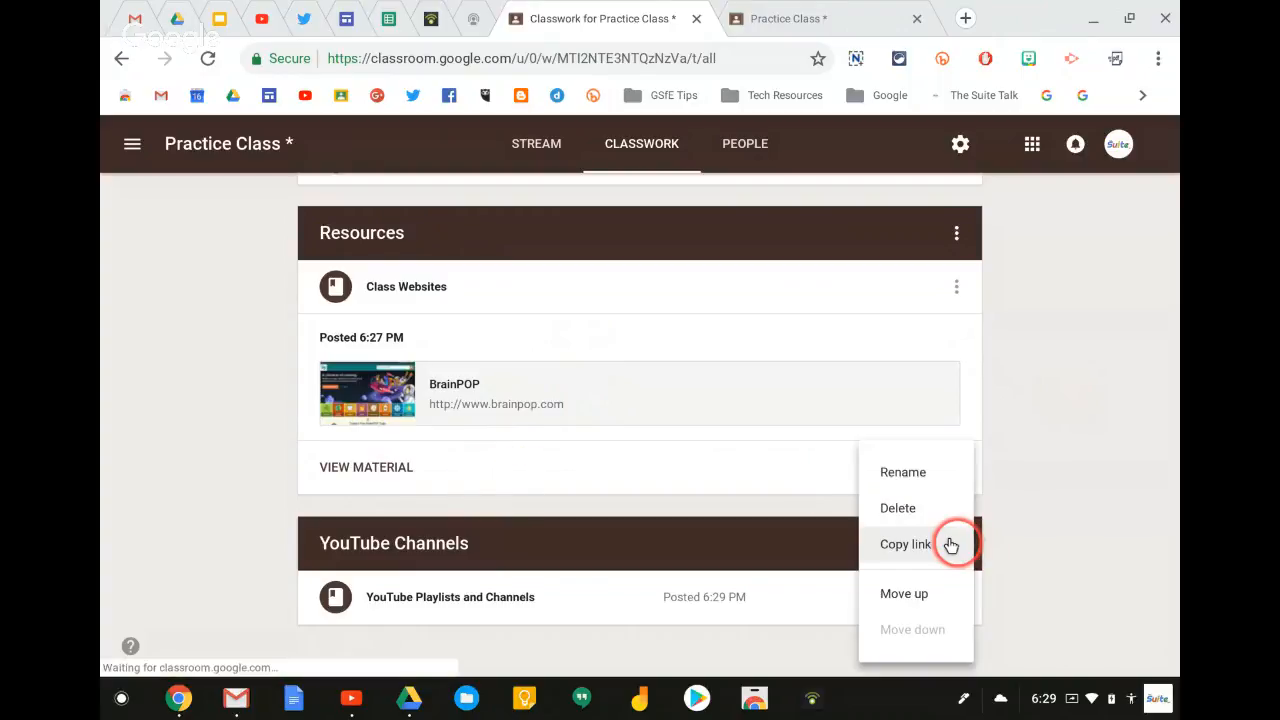
left_click(910, 595)
scroll(703, 357, "up", 2)
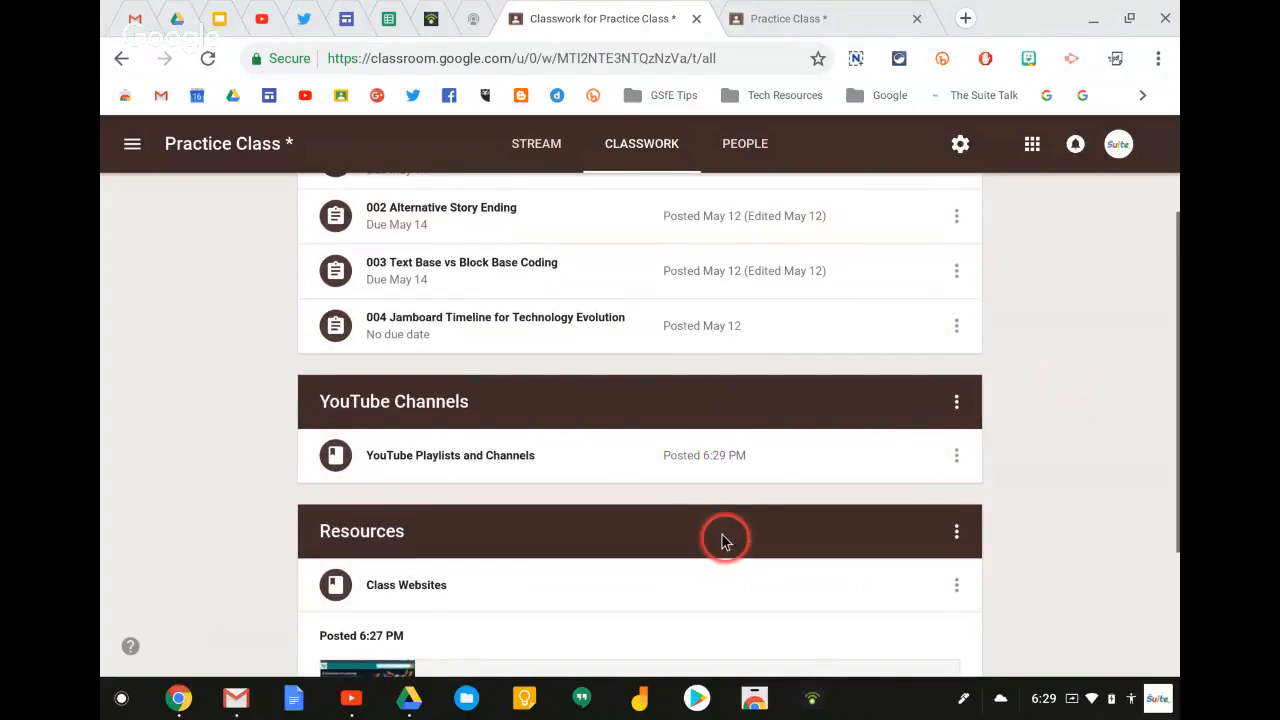
scroll(725, 541, "up", 3)
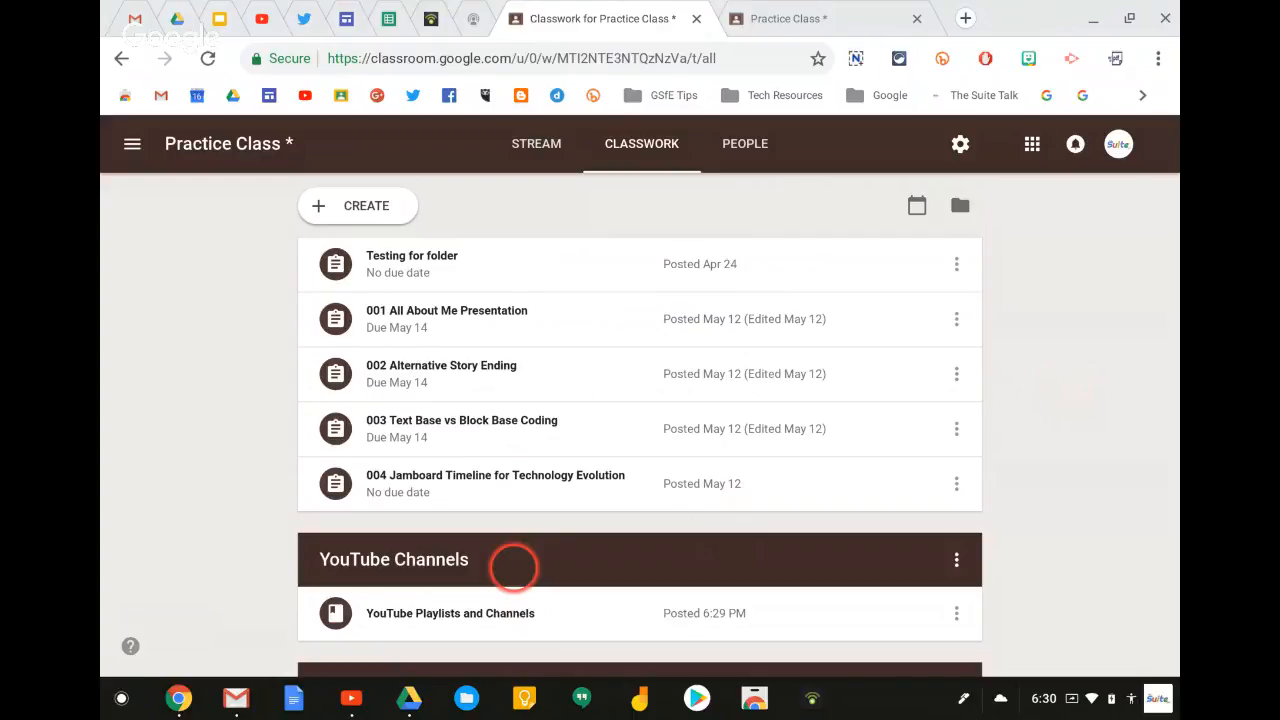
scroll(605, 525, "down", 1)
scroll(618, 514, "down", 3)
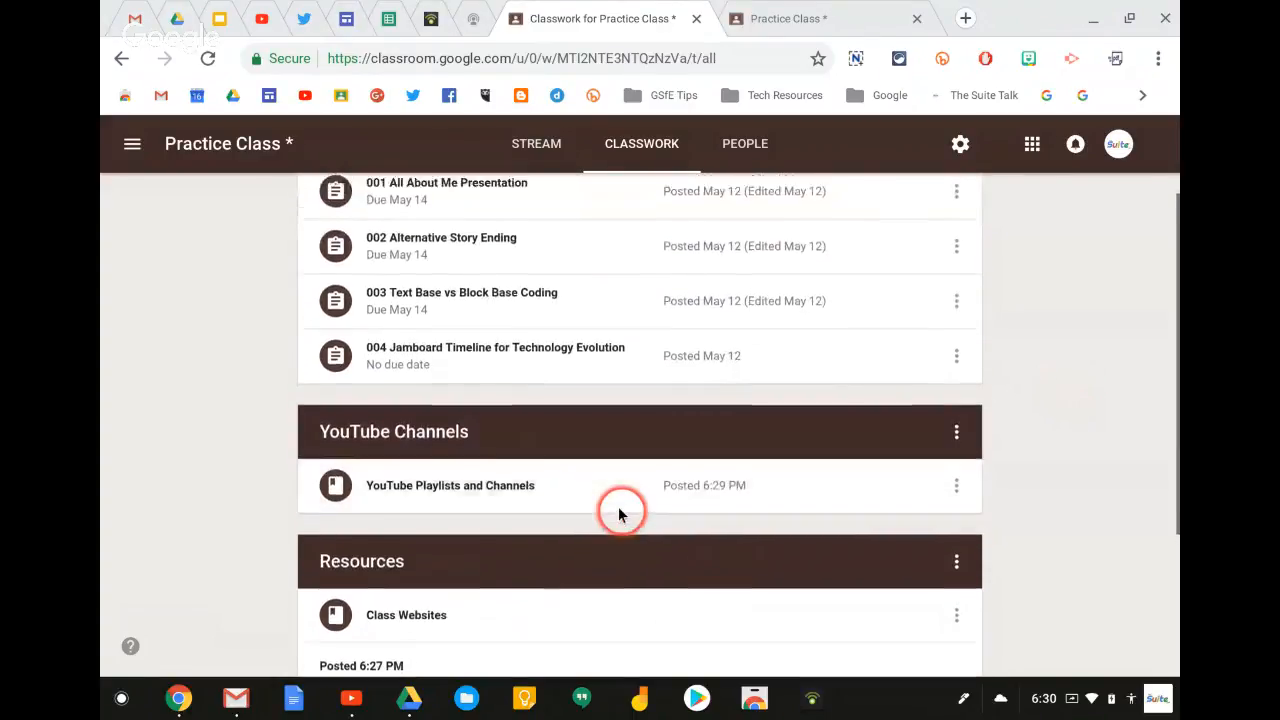
Start a new classwork material titled "Website without topic".
scroll(617, 509, "up", 3)
left_click(372, 204)
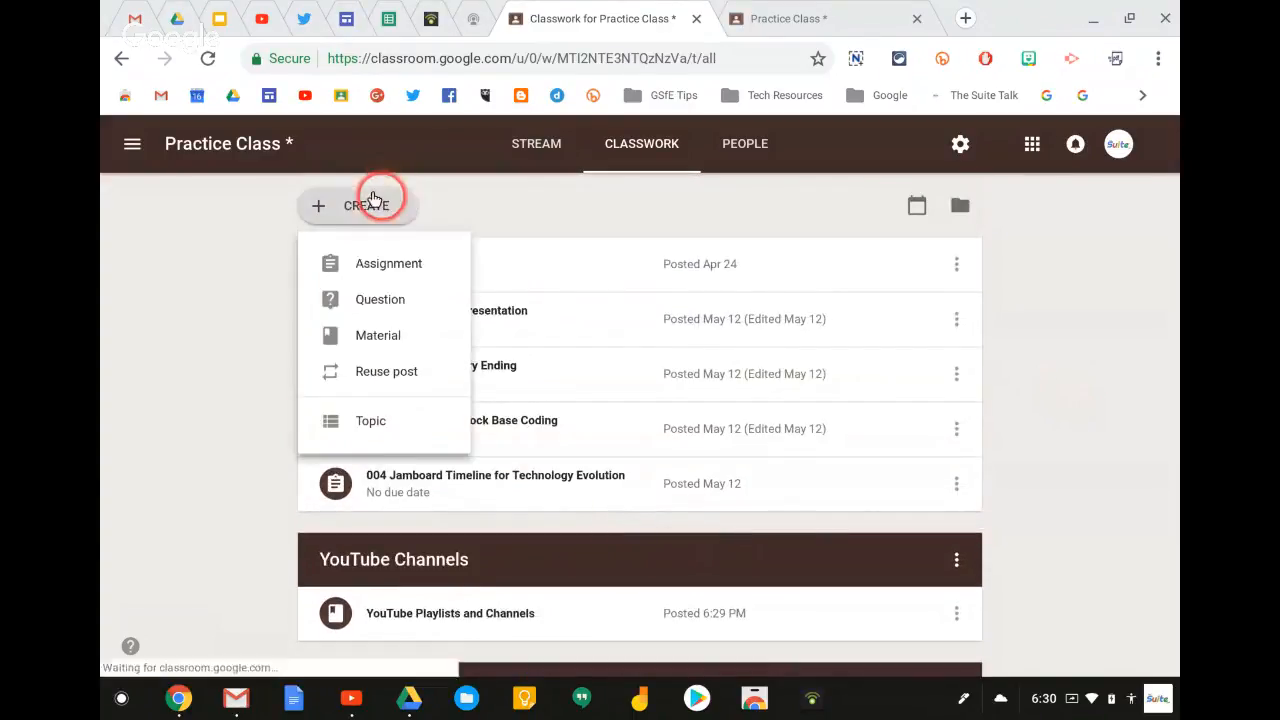
left_click(368, 341)
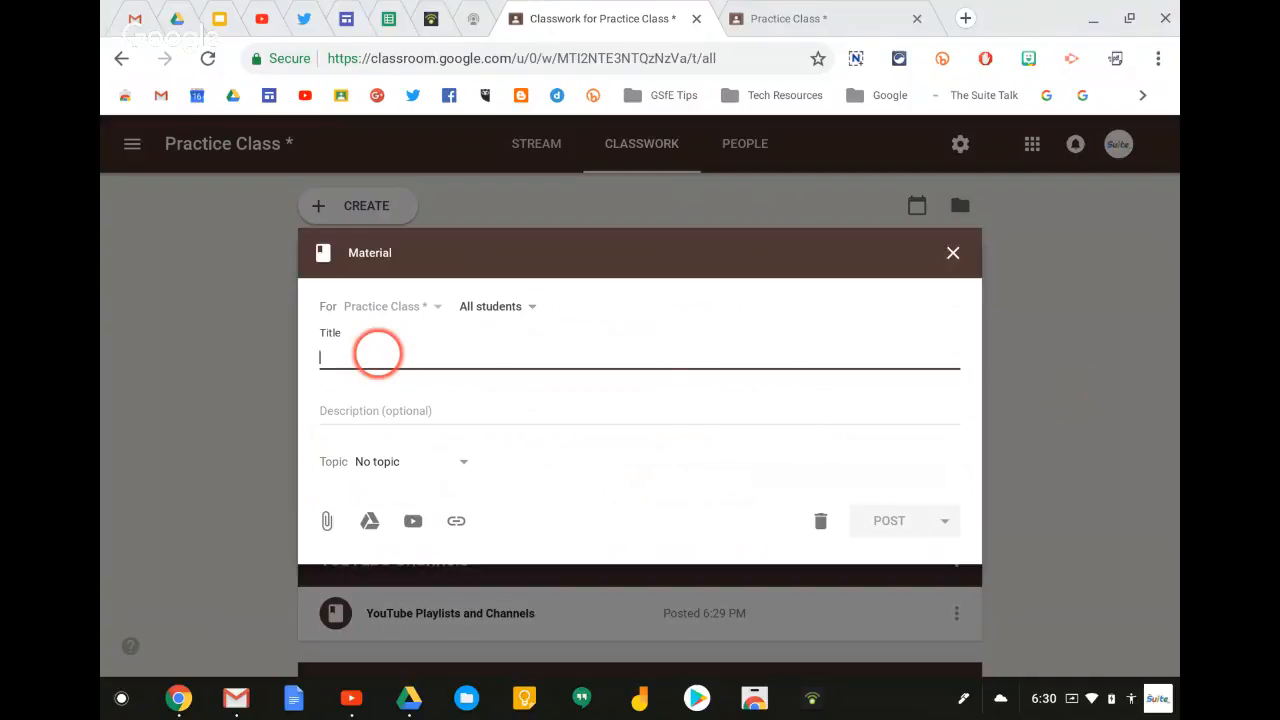
type("Website without")
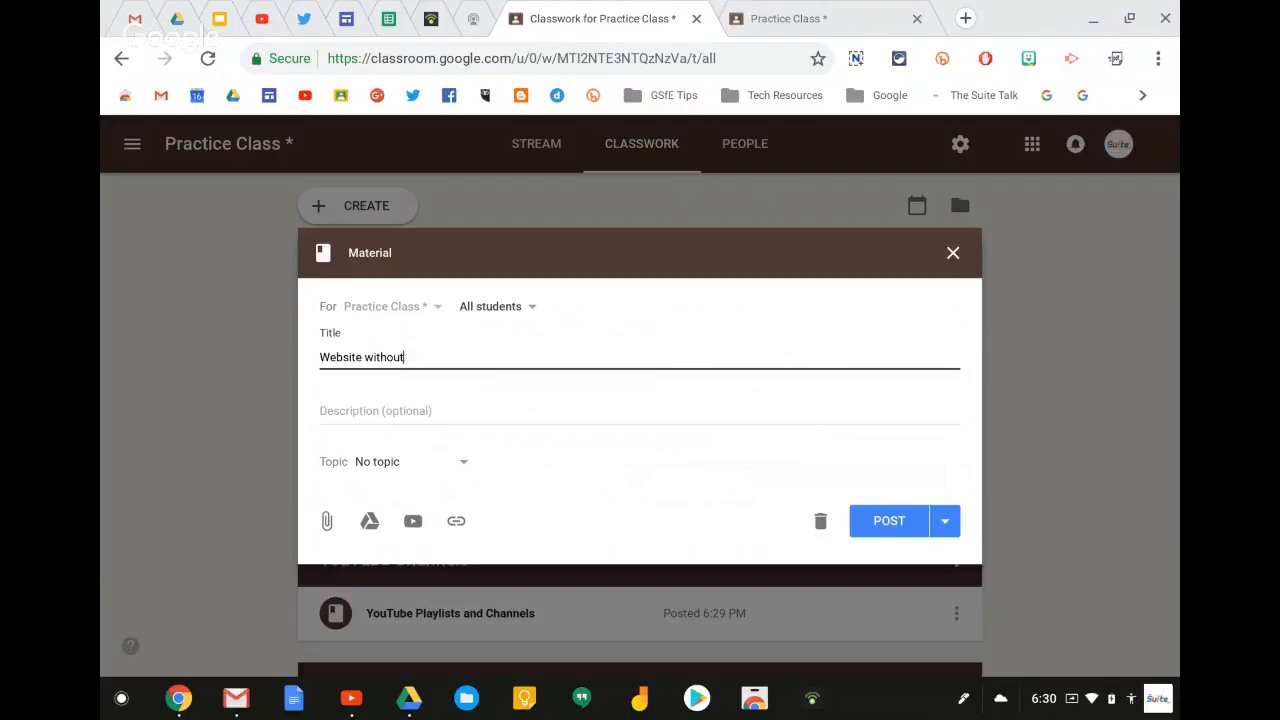
type(" topic")
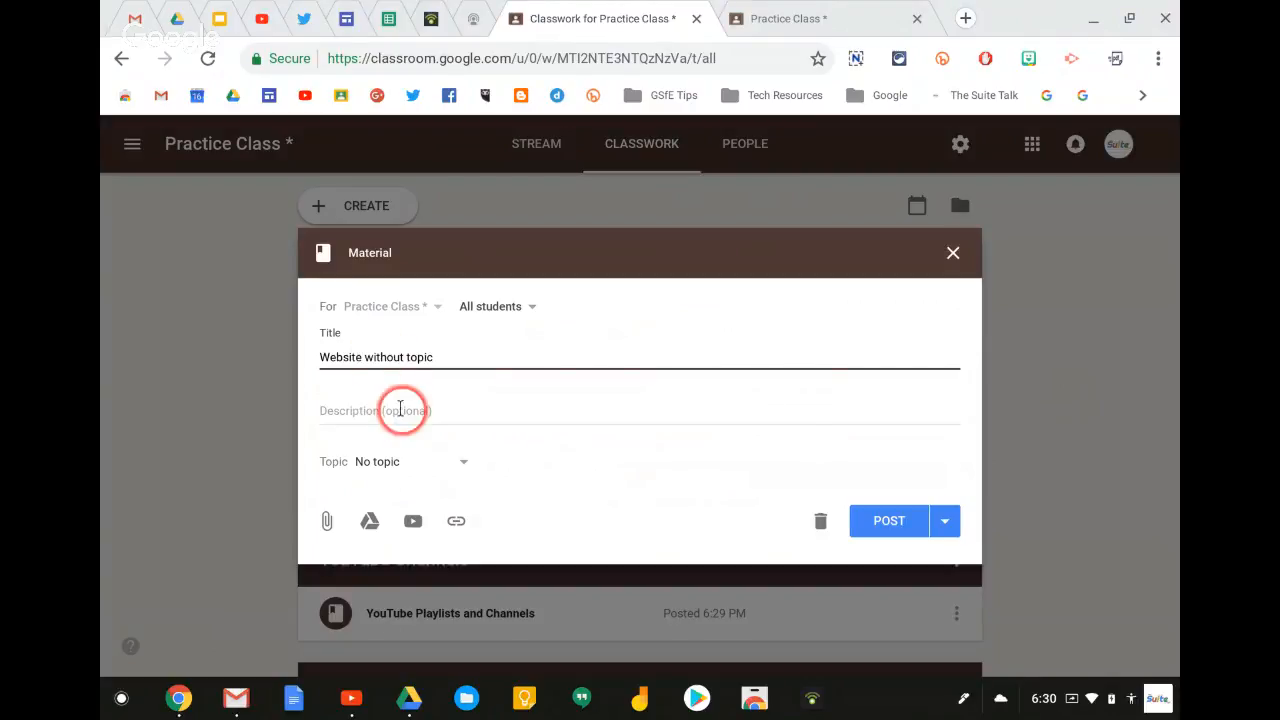
left_click(456, 522)
left_click(592, 384)
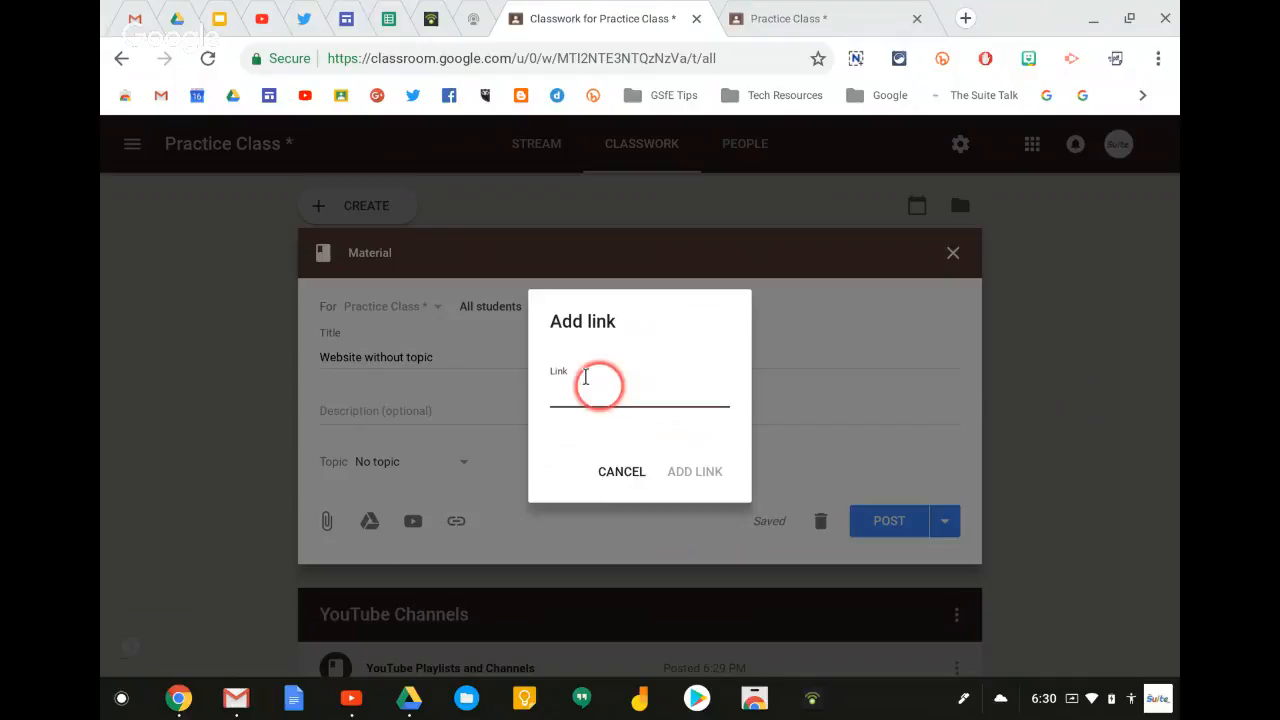
type("www.brainpop.com")
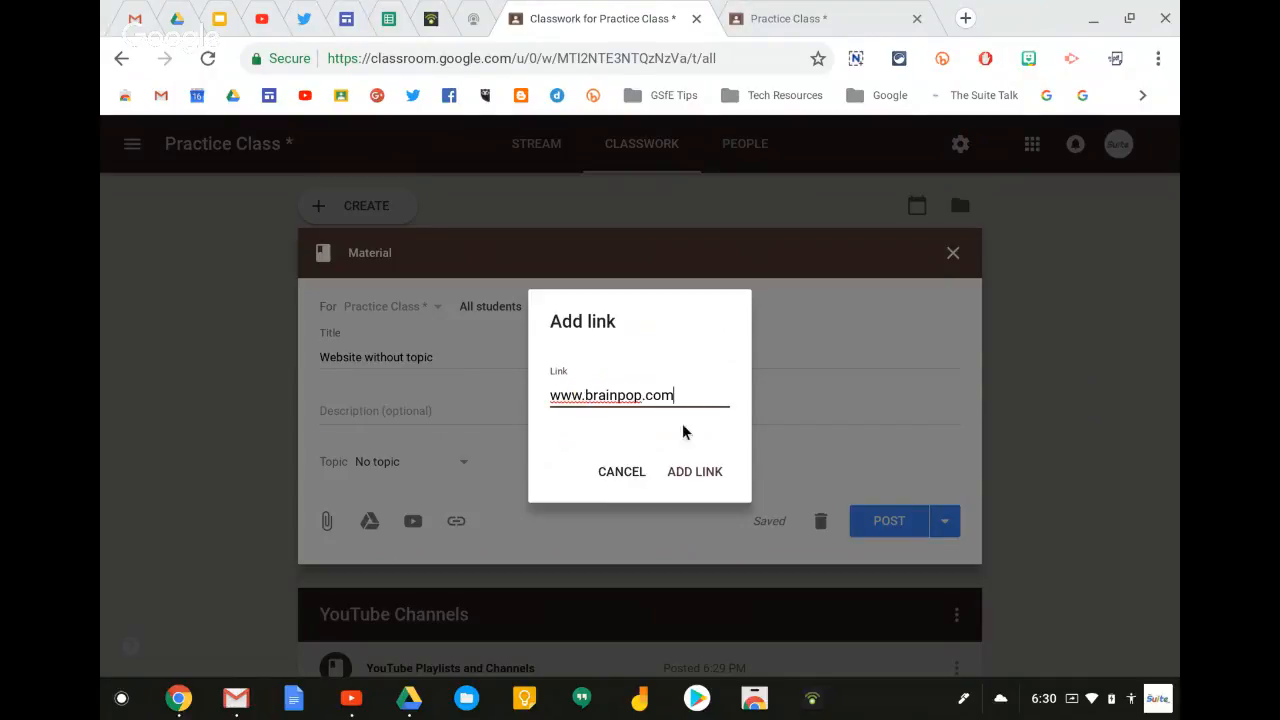
left_click(709, 471)
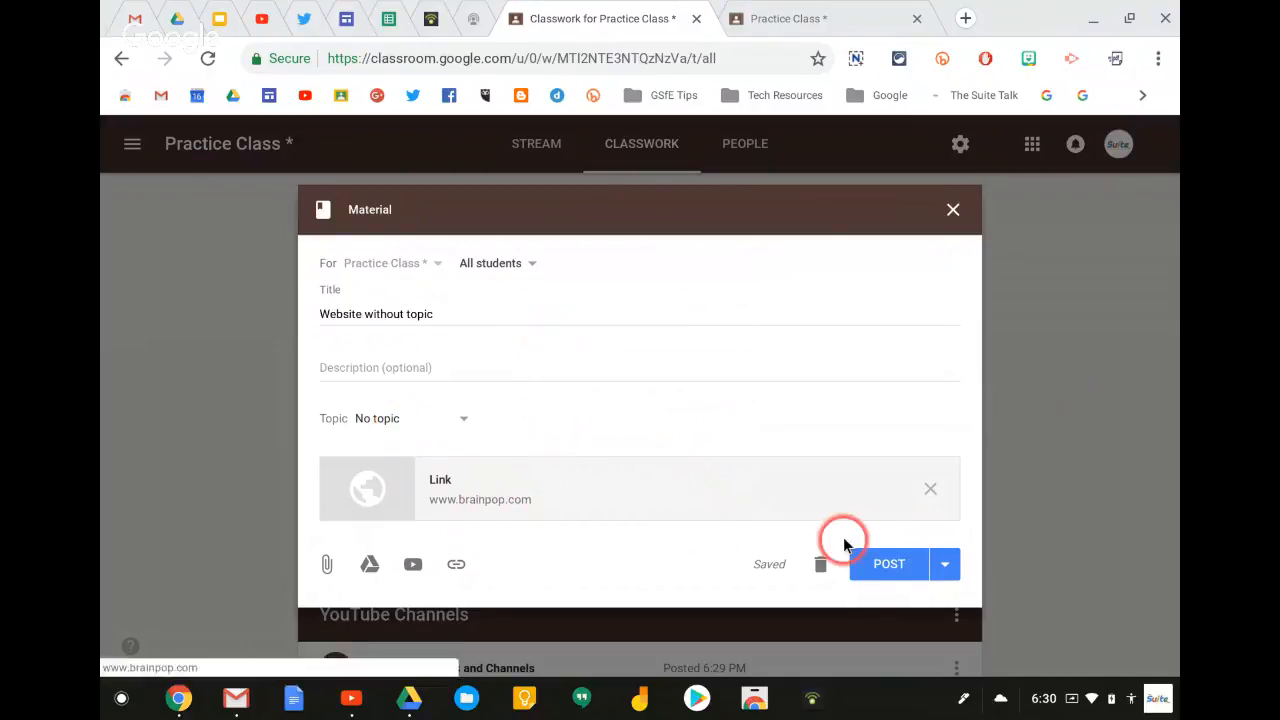
left_click(884, 565)
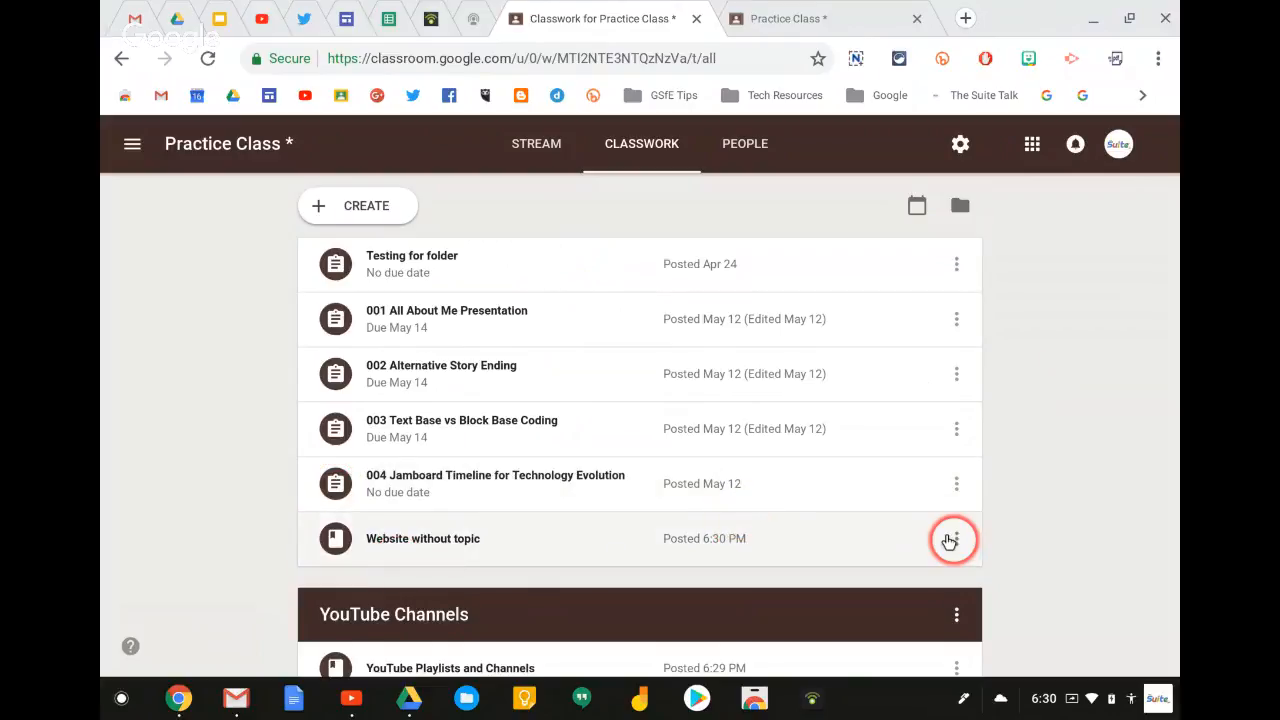
Review the options of the "Website without topic" material and the layout of topics on the Classwork page.
left_click(952, 540)
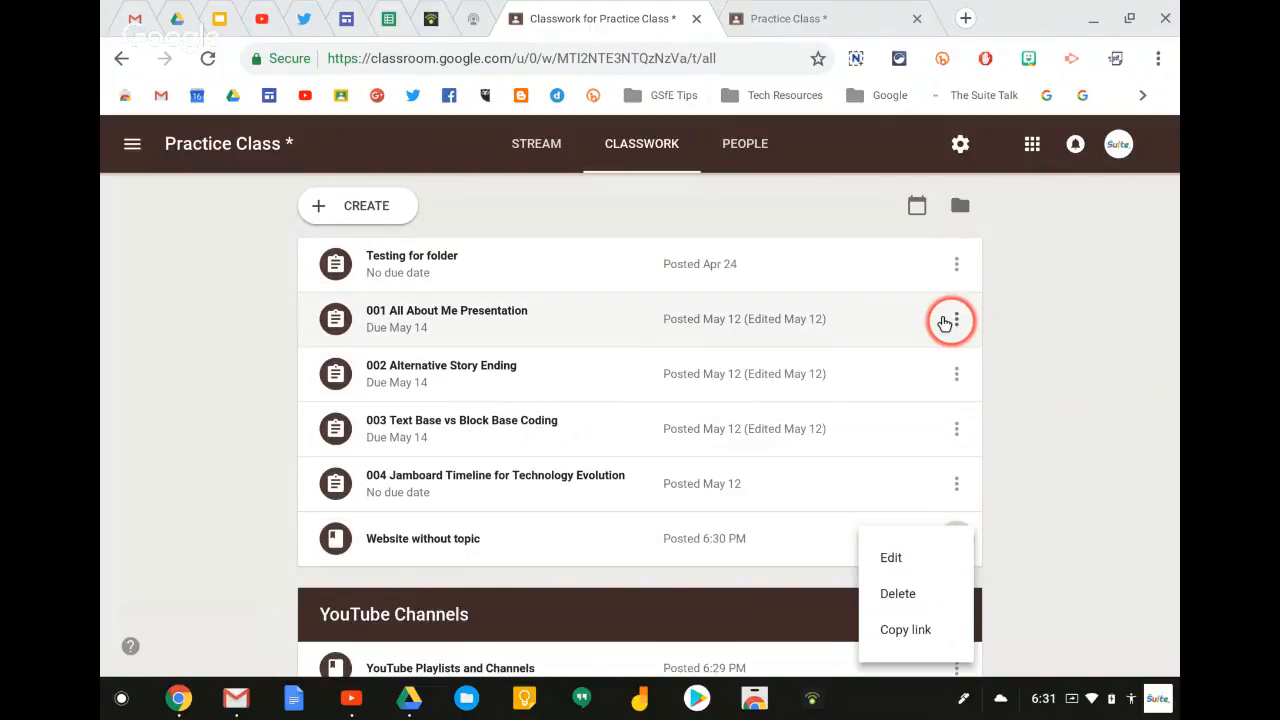
left_click(1024, 380)
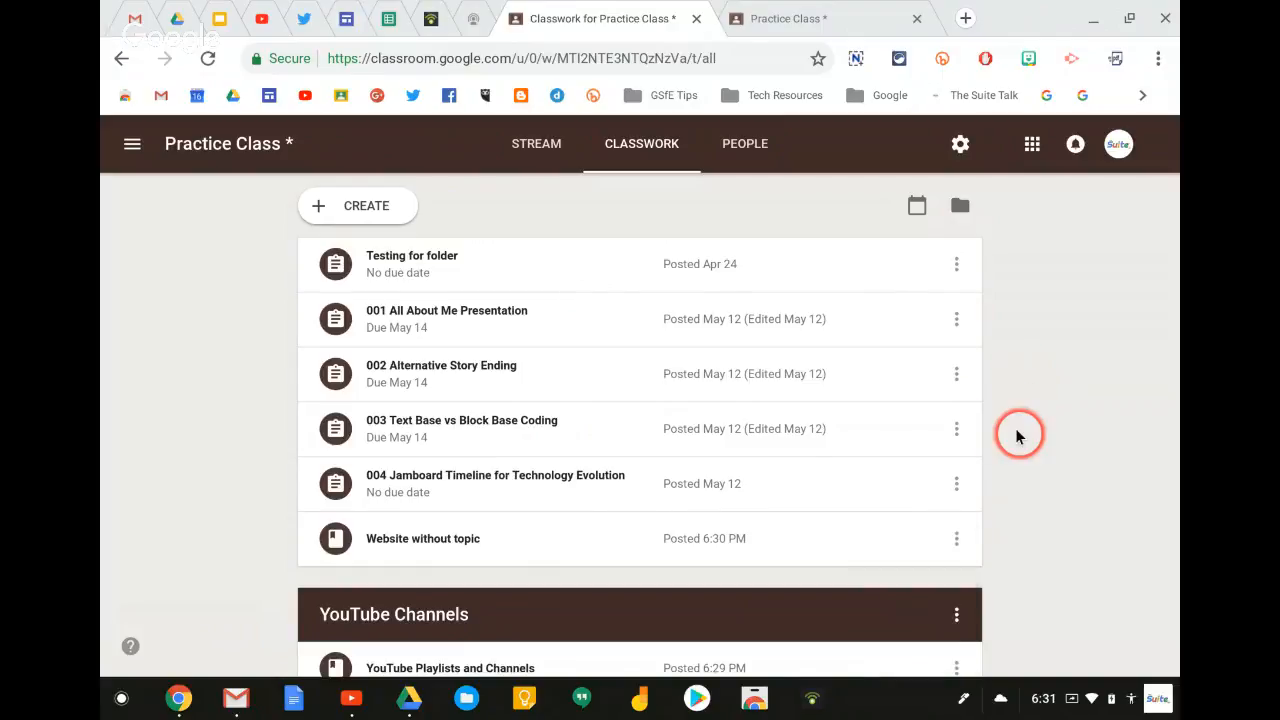
scroll(1020, 434, "down", 2)
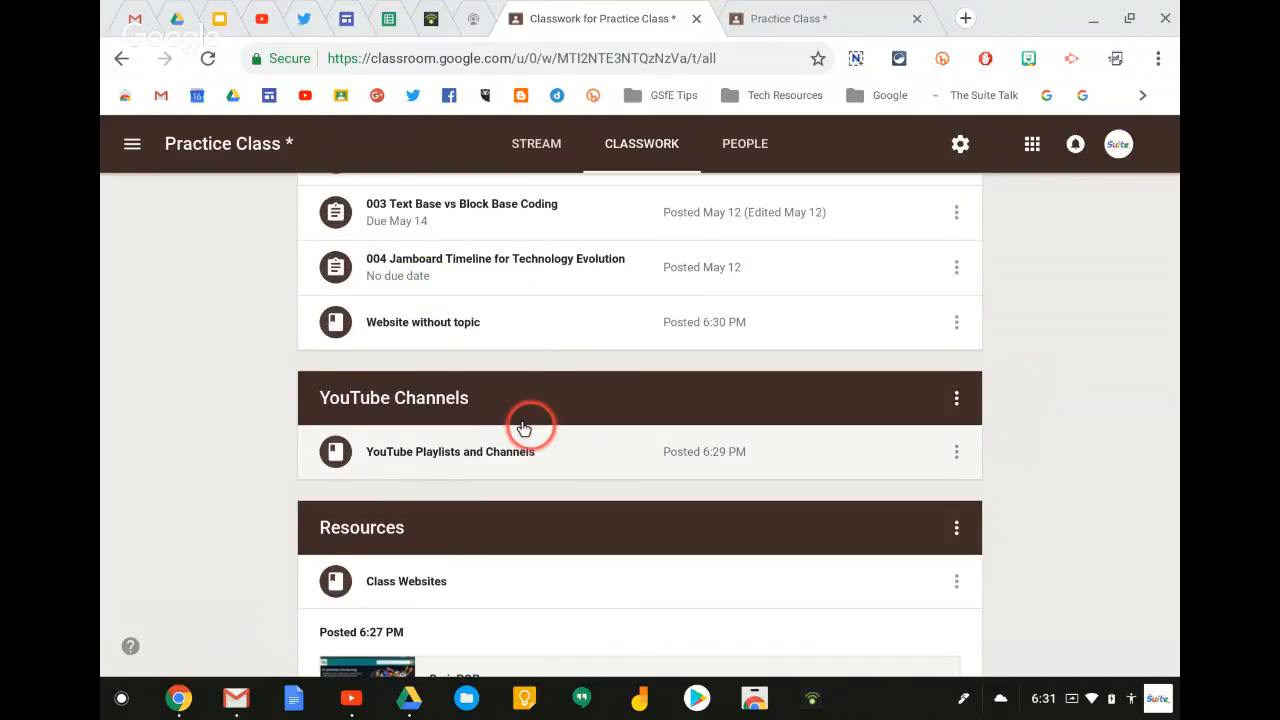
scroll(523, 428, "up", 3)
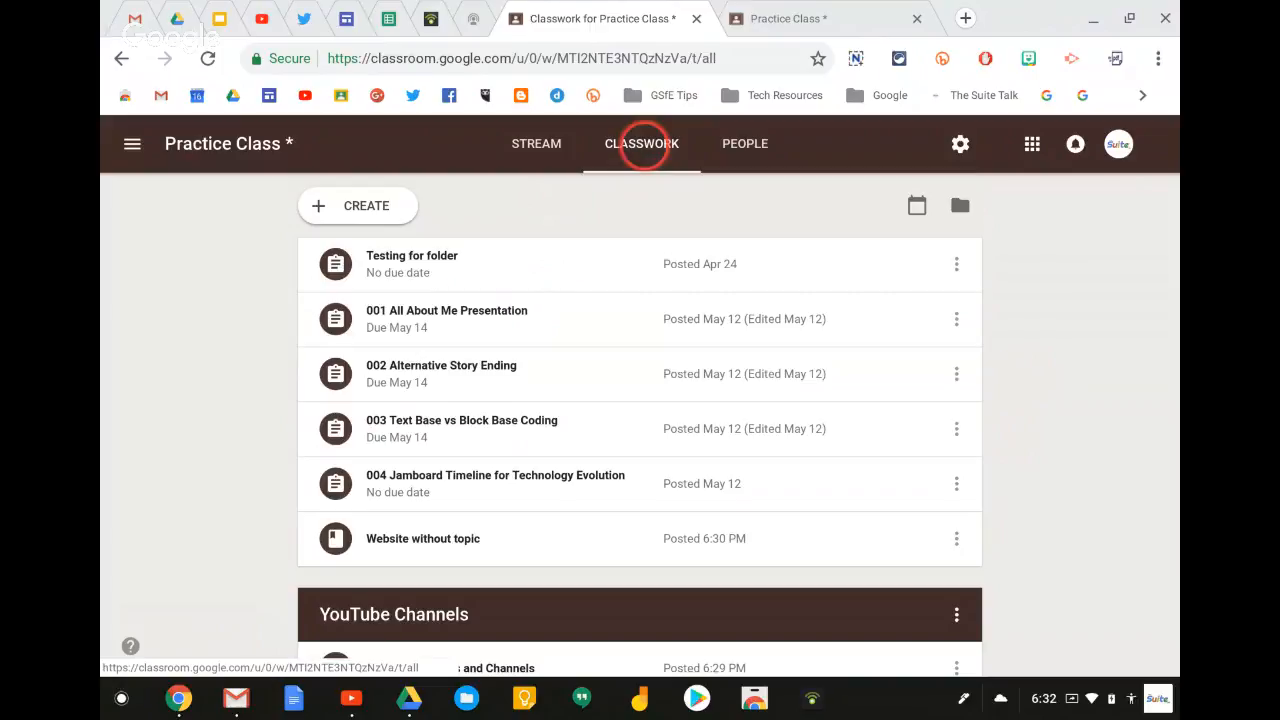
left_click(638, 146)
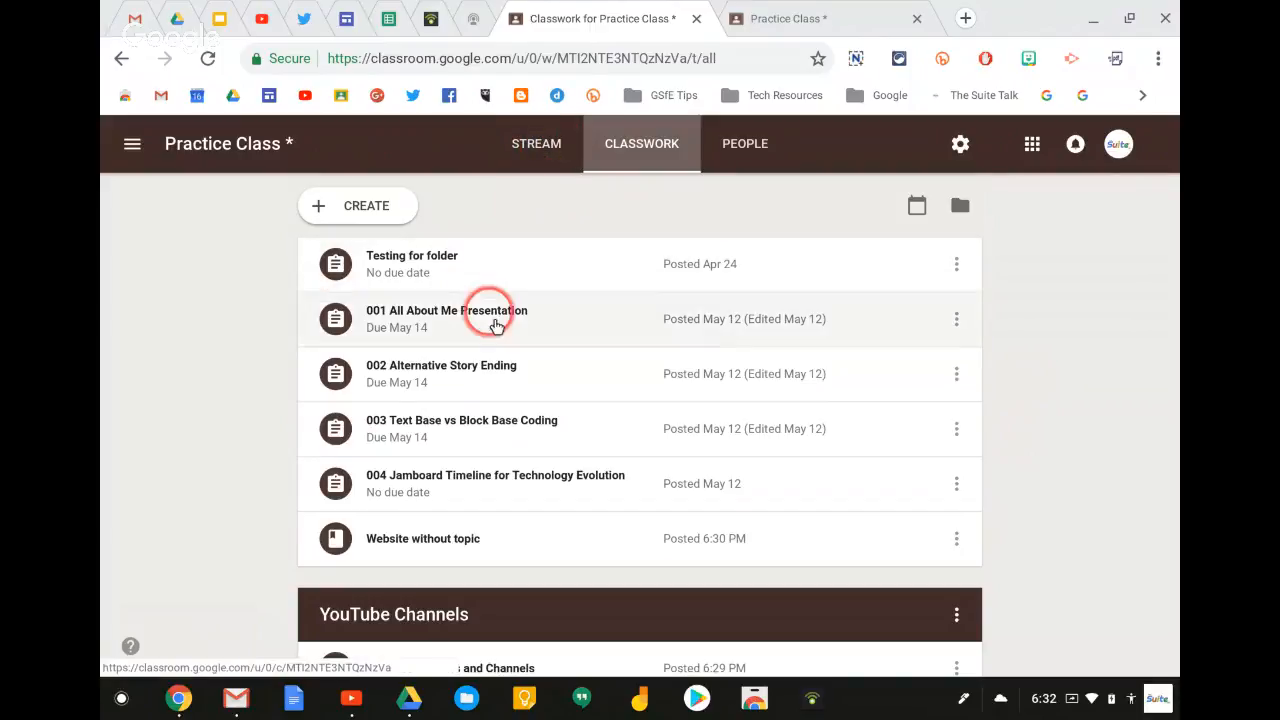
Open the student work for "003 Text Base vs Block Base Coding" and the turned-in document for grading.
left_click(476, 426)
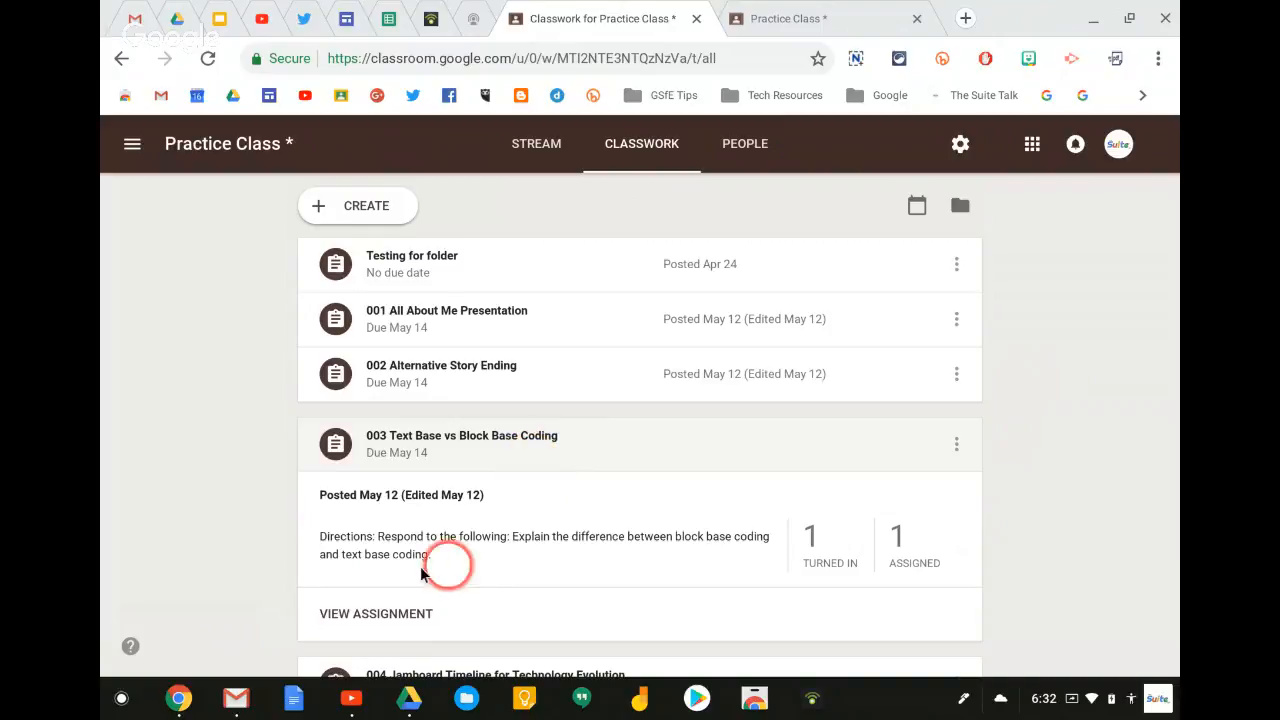
left_click(400, 614)
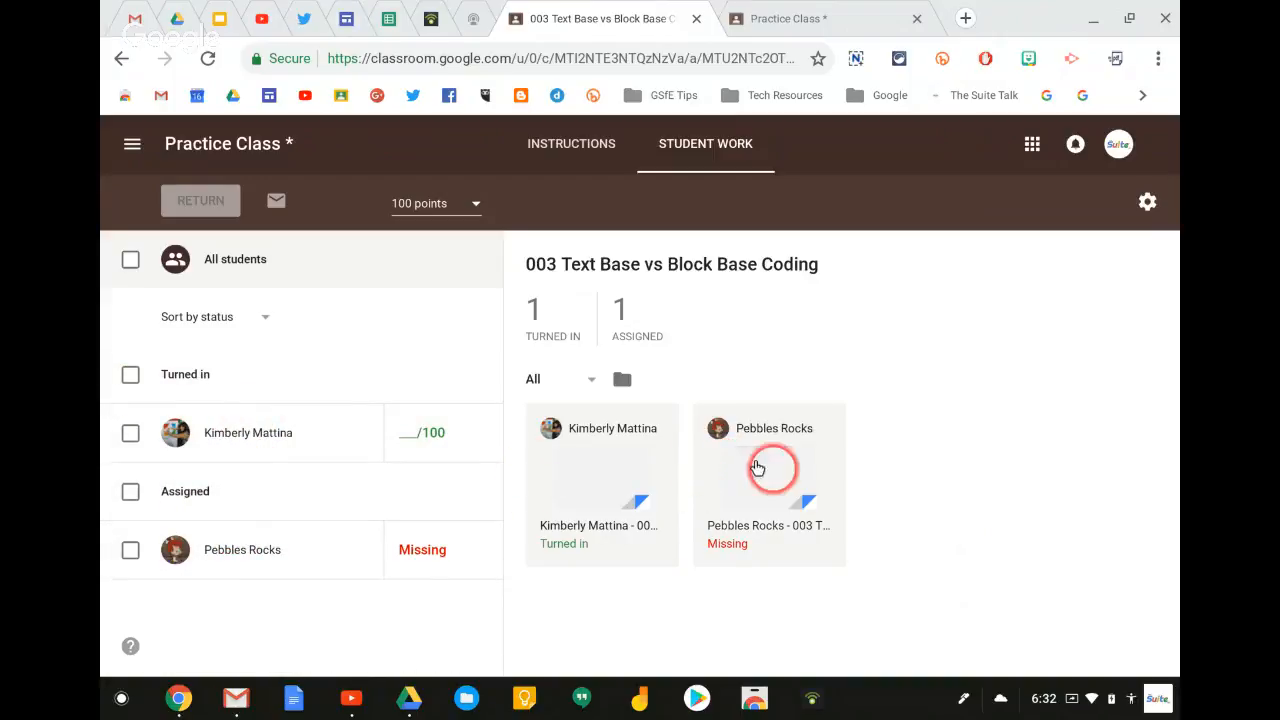
left_click(577, 529)
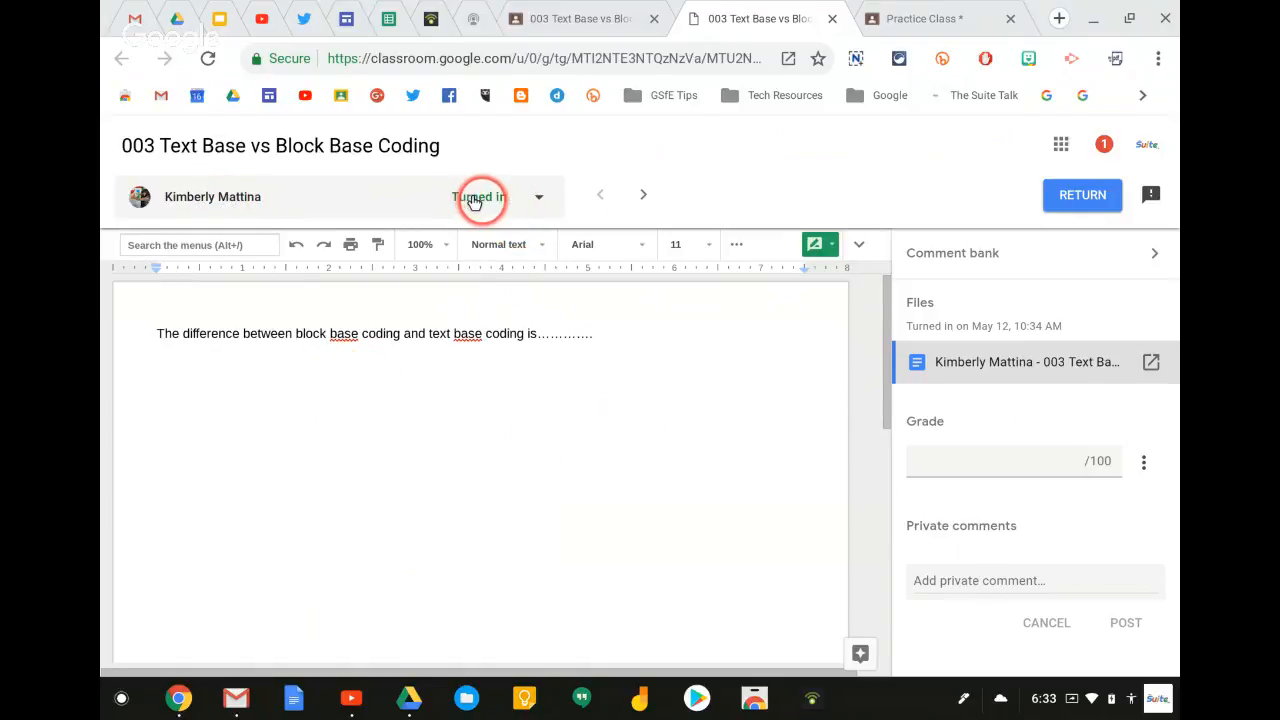
Check the student selector, view the submitted file in its own window and return to the grading view.
left_click(536, 197)
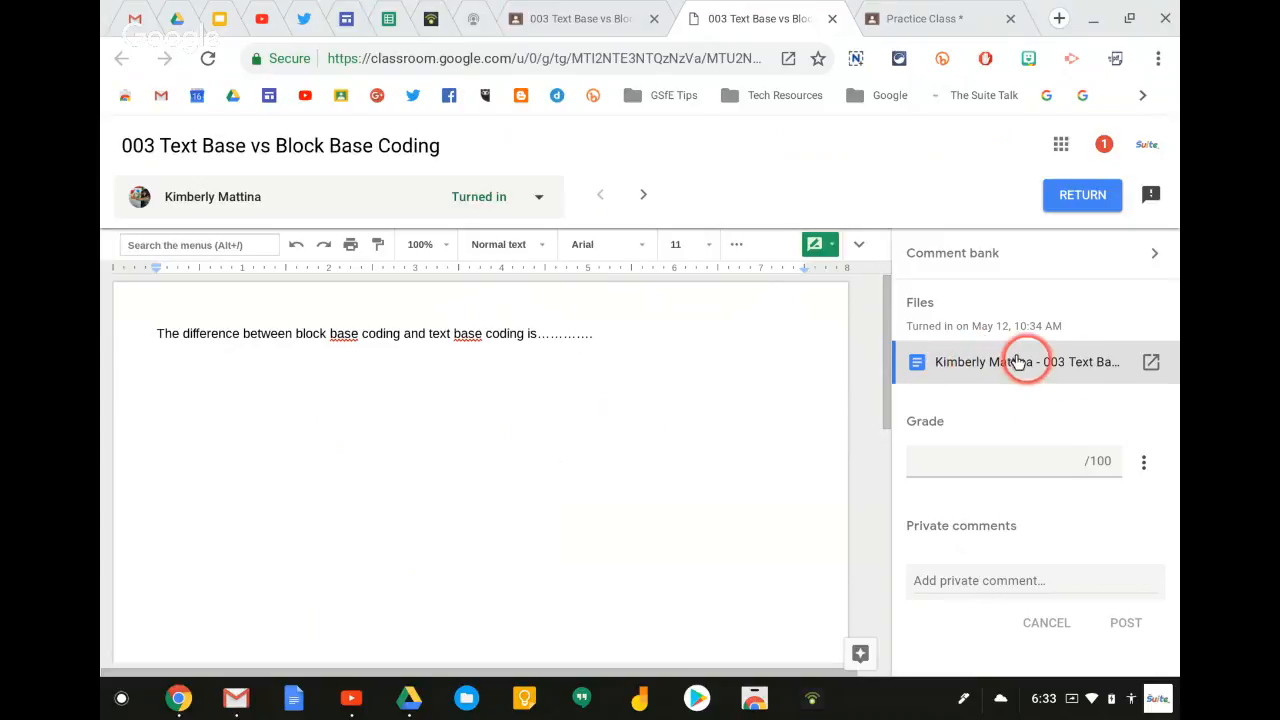
left_click(1148, 363)
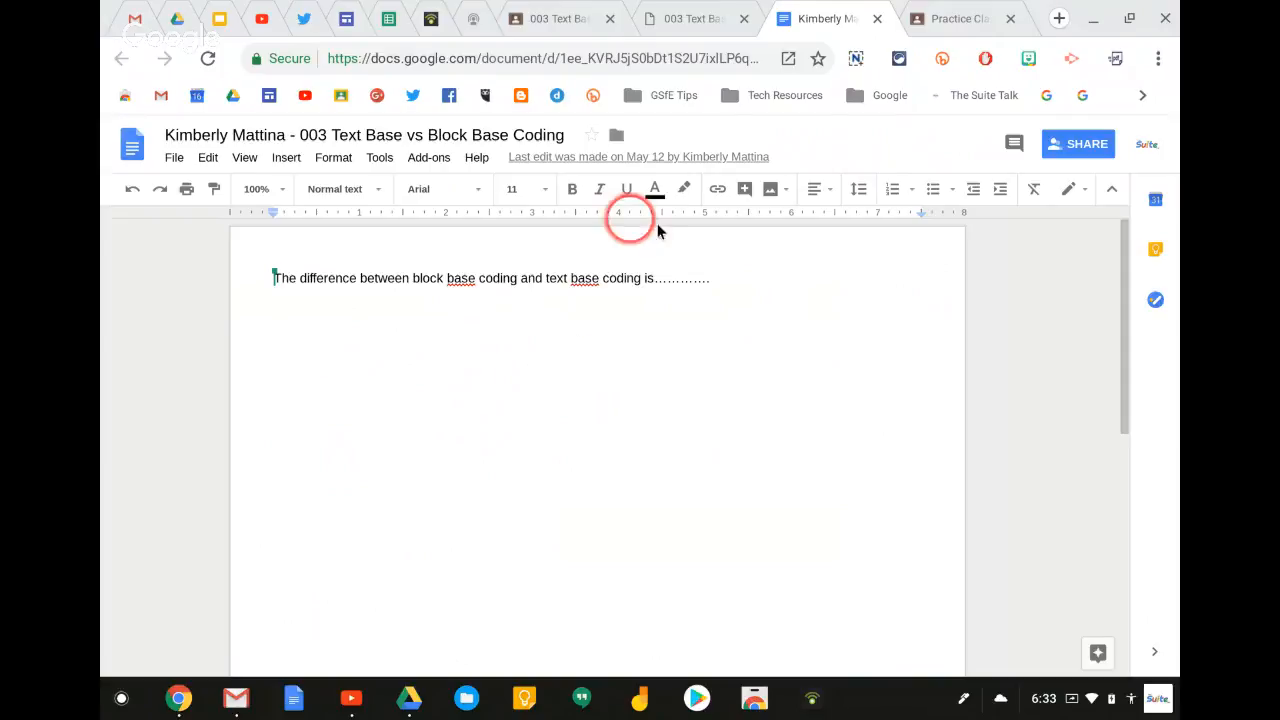
left_click(685, 20)
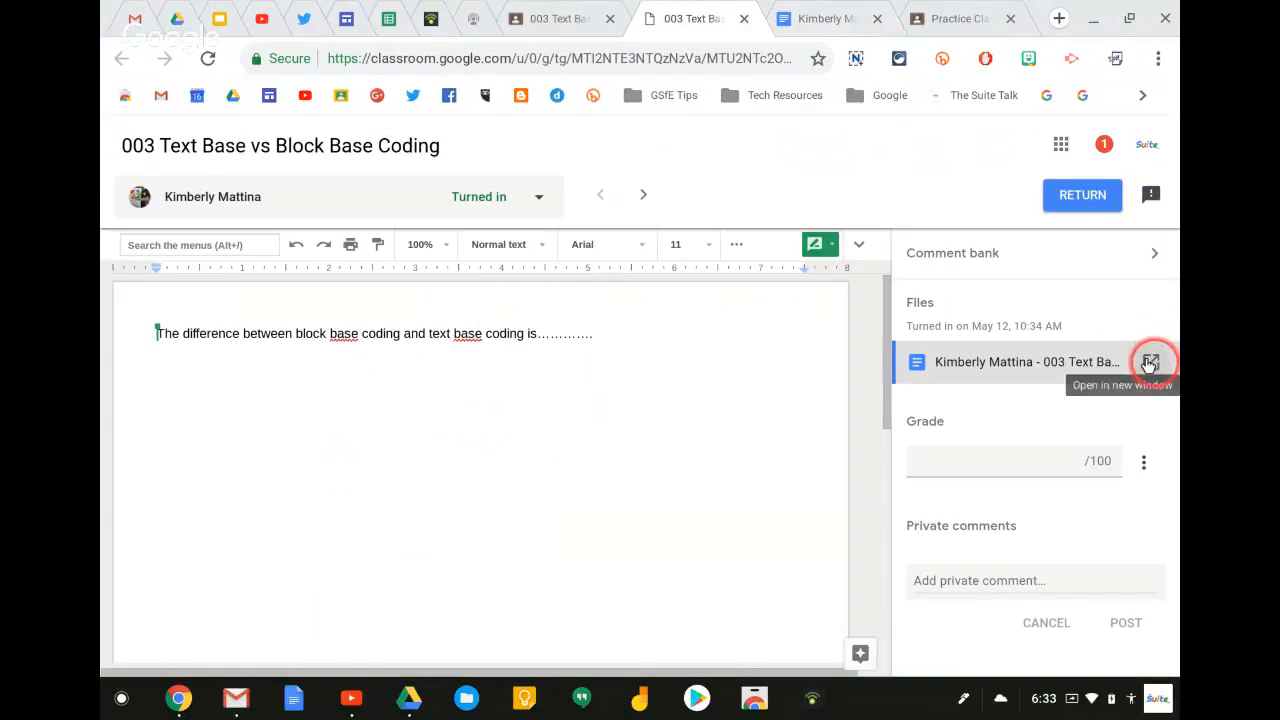
Set the submission's grade to 90 and write the private comment "You need more information".
left_click(1040, 452)
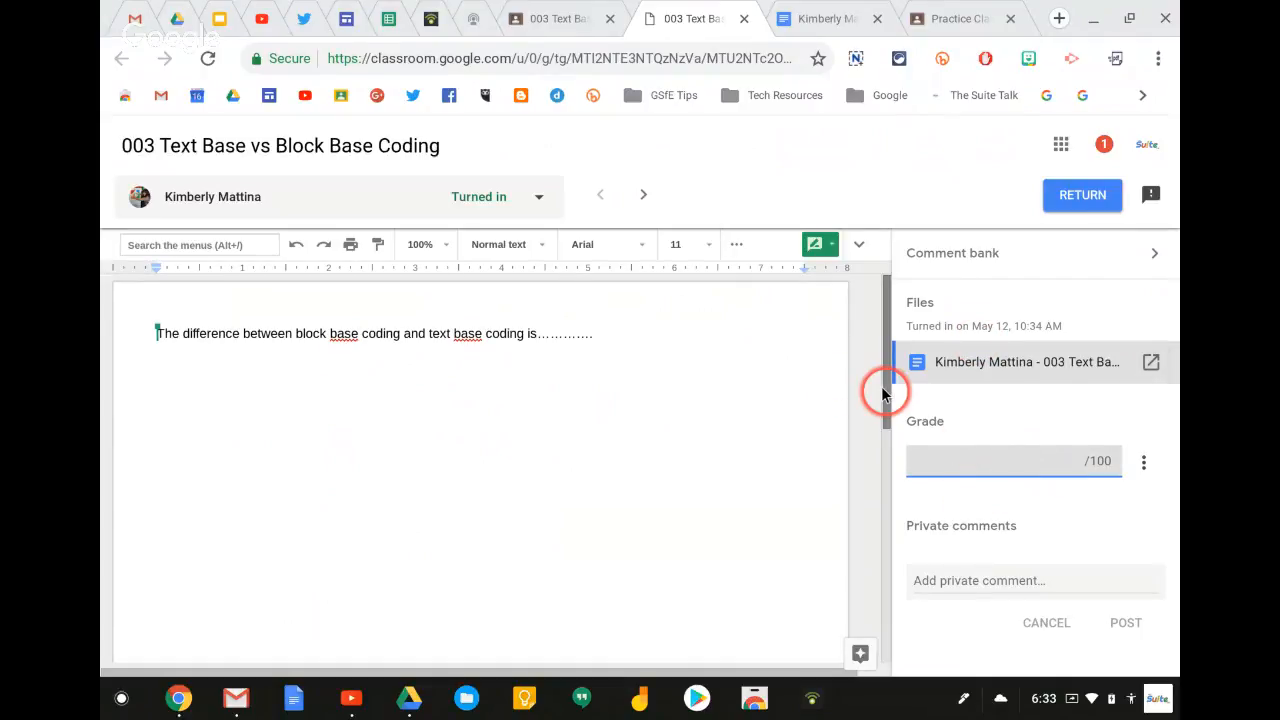
type("90")
left_click(978, 572)
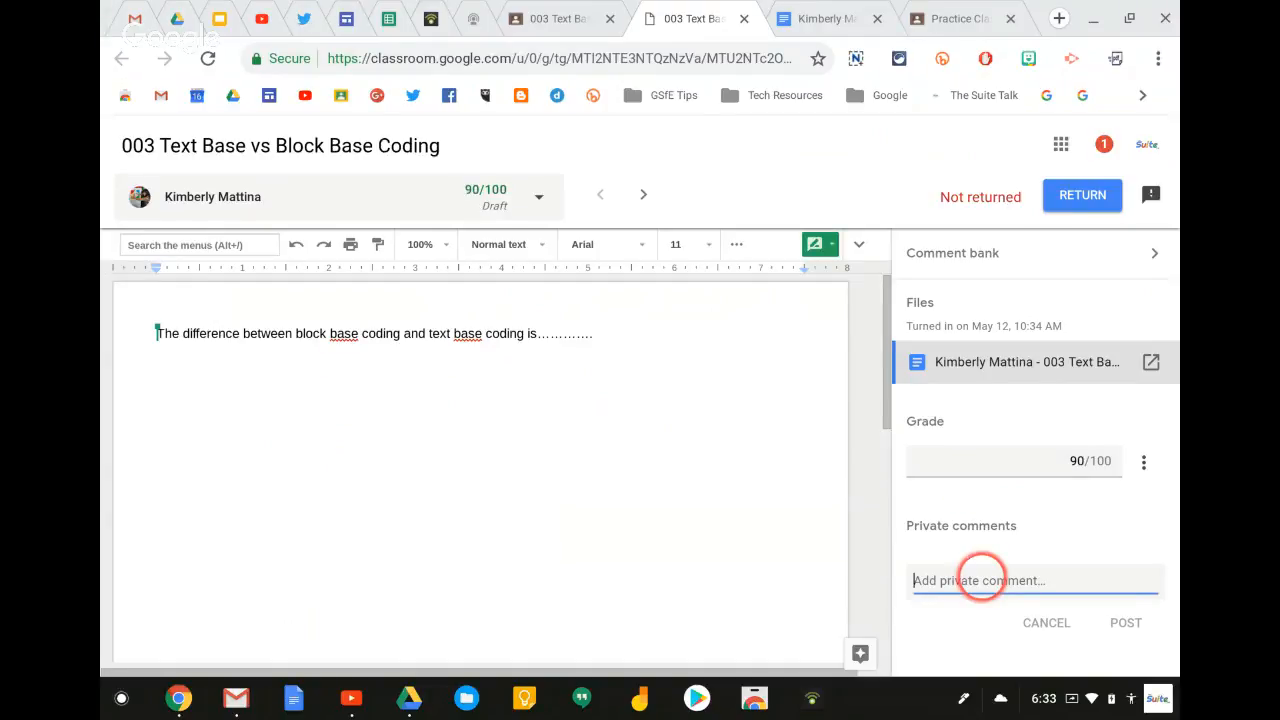
type("You need more information")
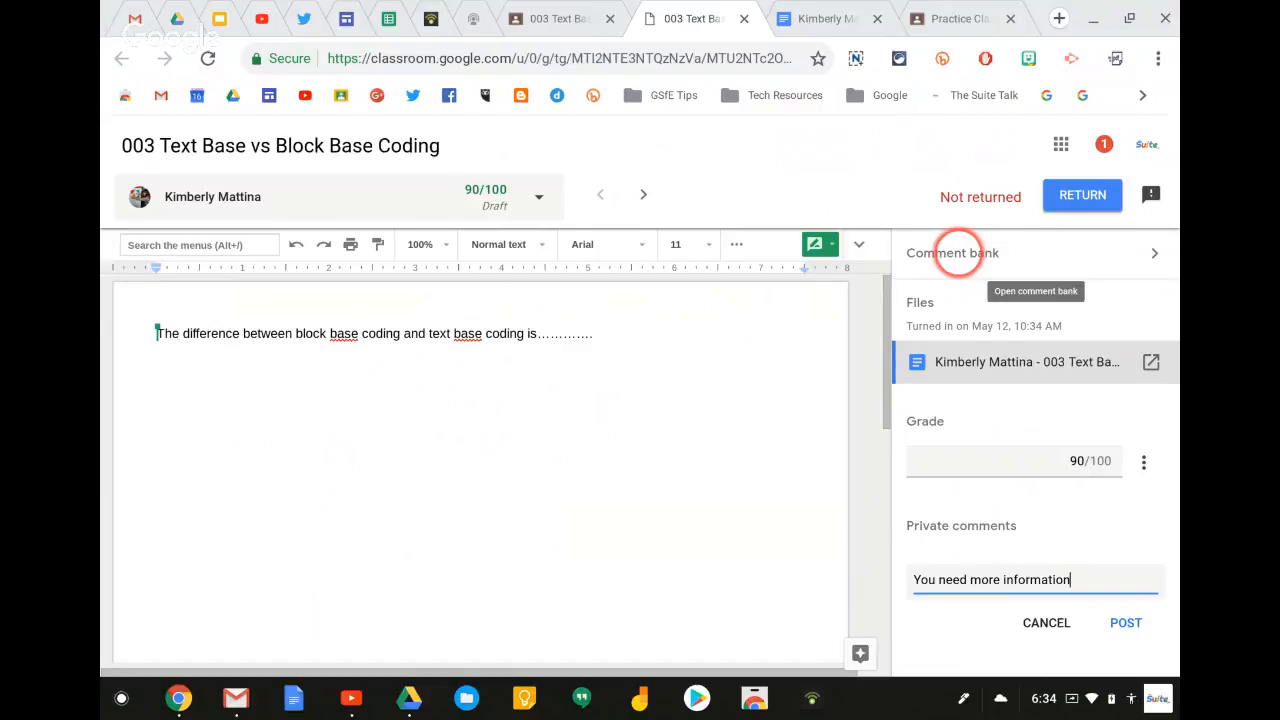
Add the comment "P - punctuation needs attention" to the comment bank.
left_click(940, 256)
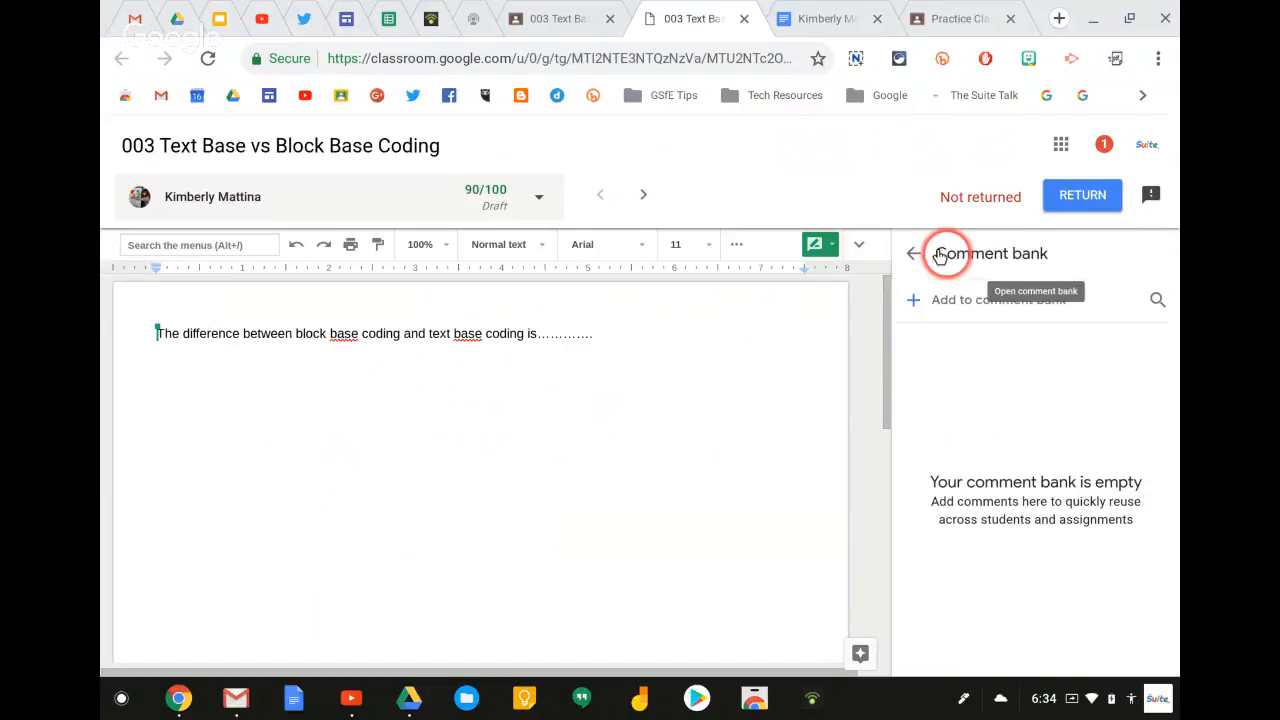
left_click(965, 300)
left_click(555, 385)
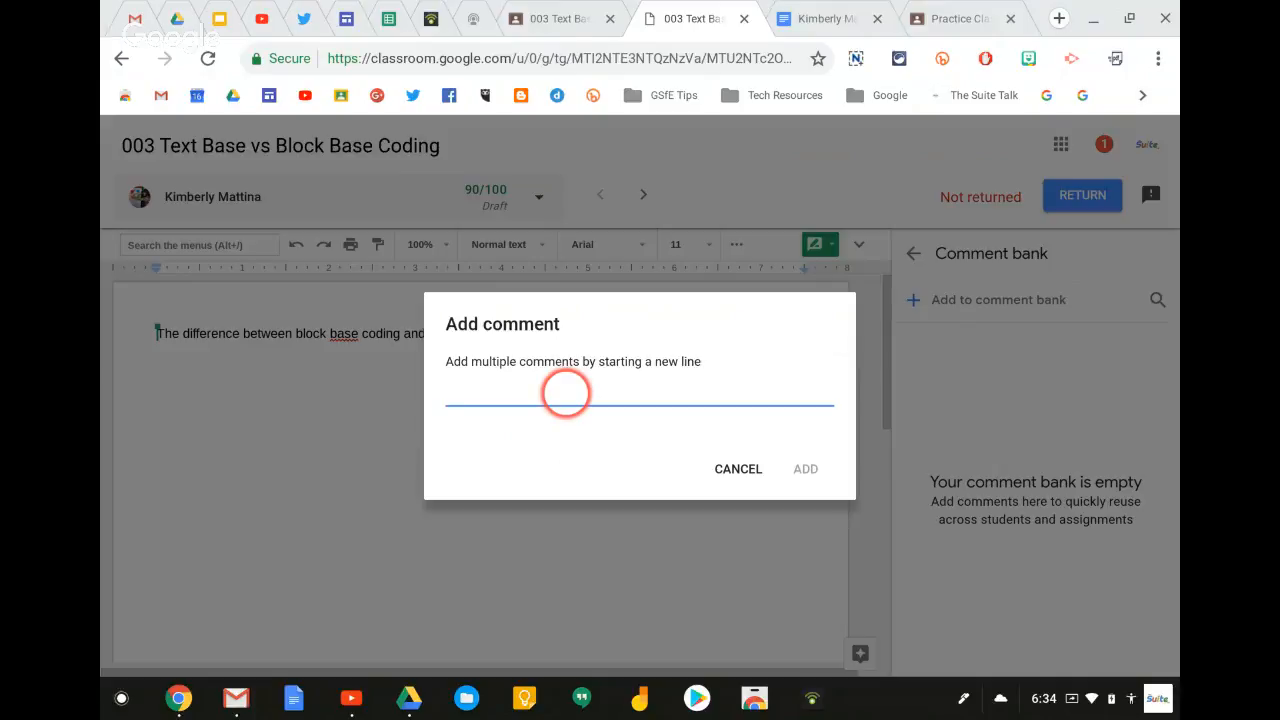
type("P")
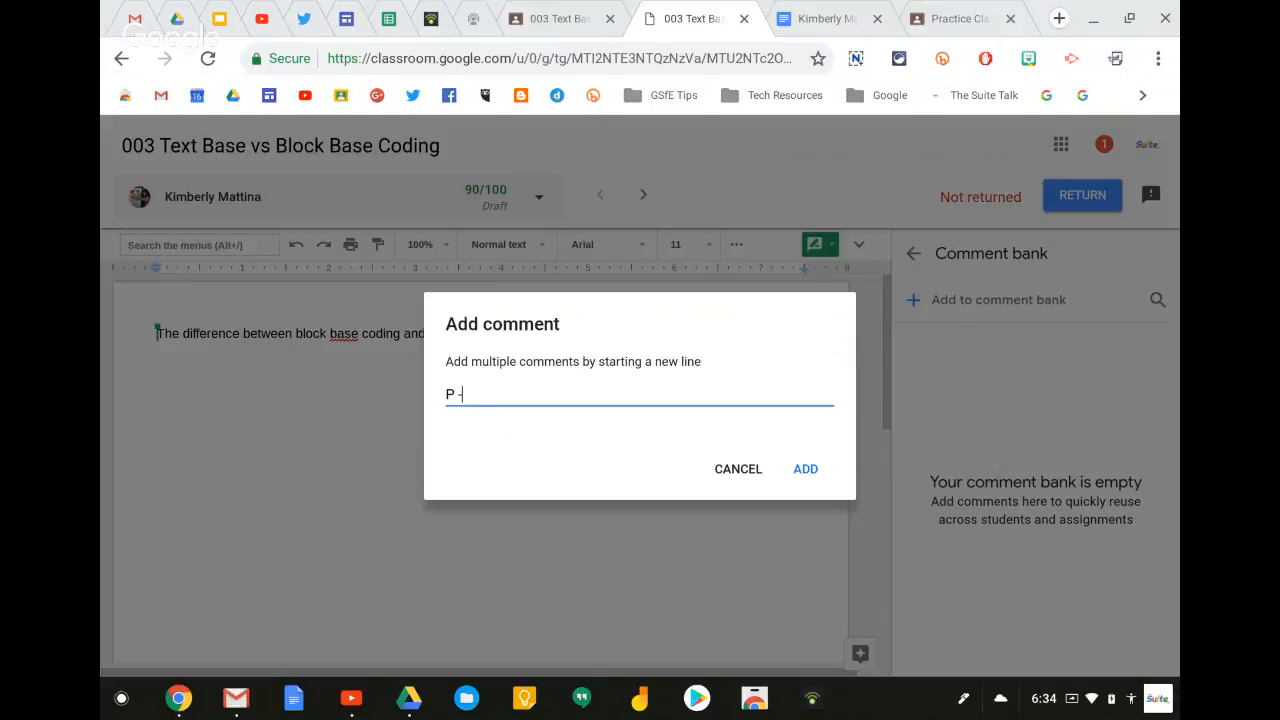
type(" - punctuation needs attention")
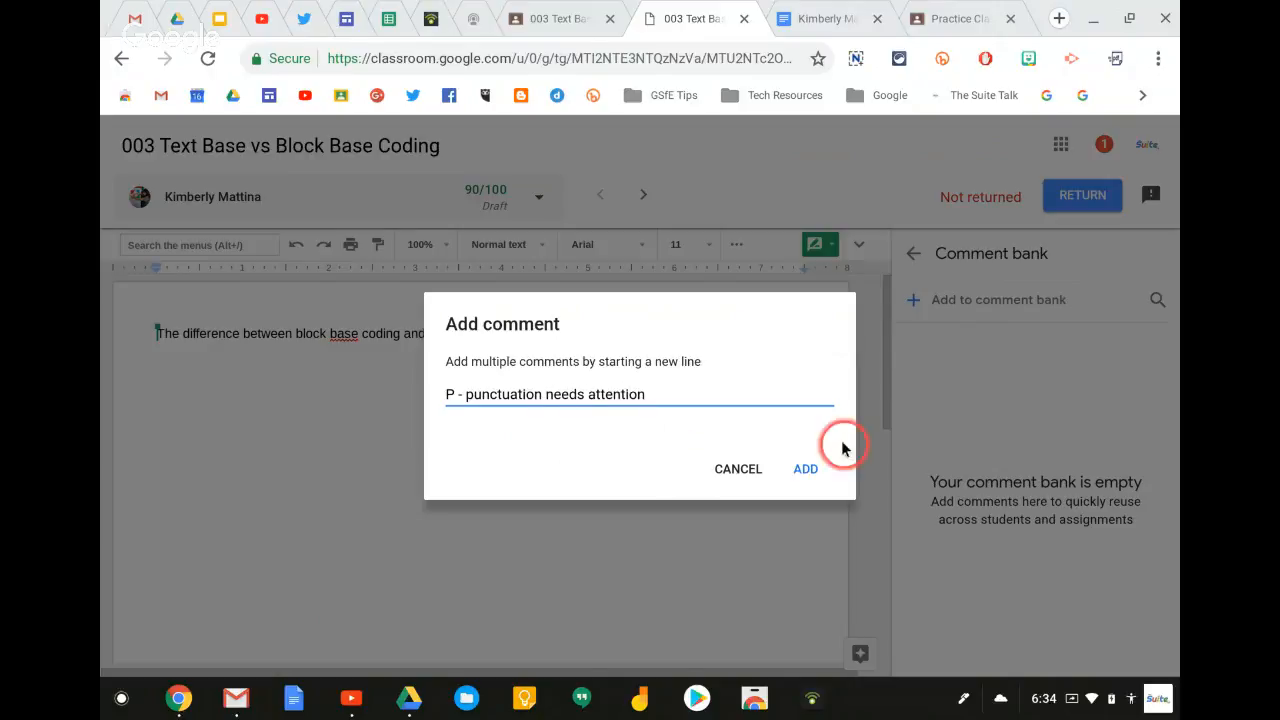
left_click(805, 466)
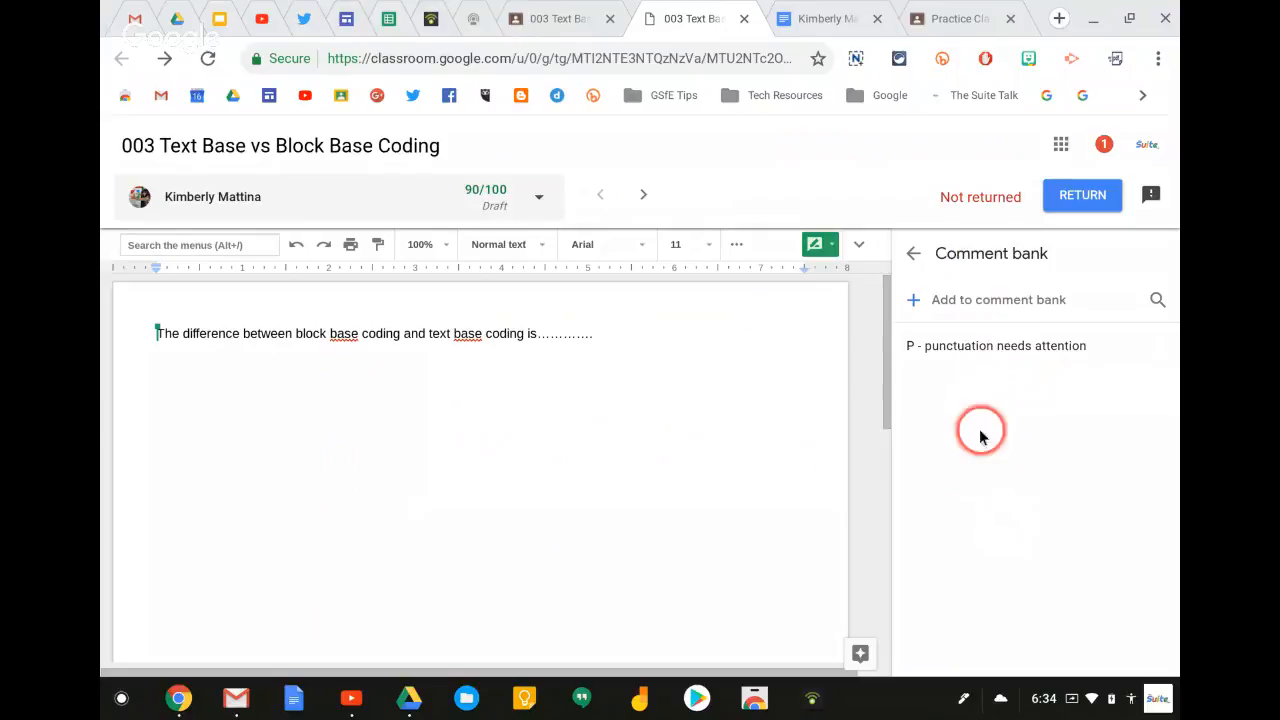
Add the comment "V - check verb tense" to the comment bank.
left_click(981, 299)
left_click(520, 381)
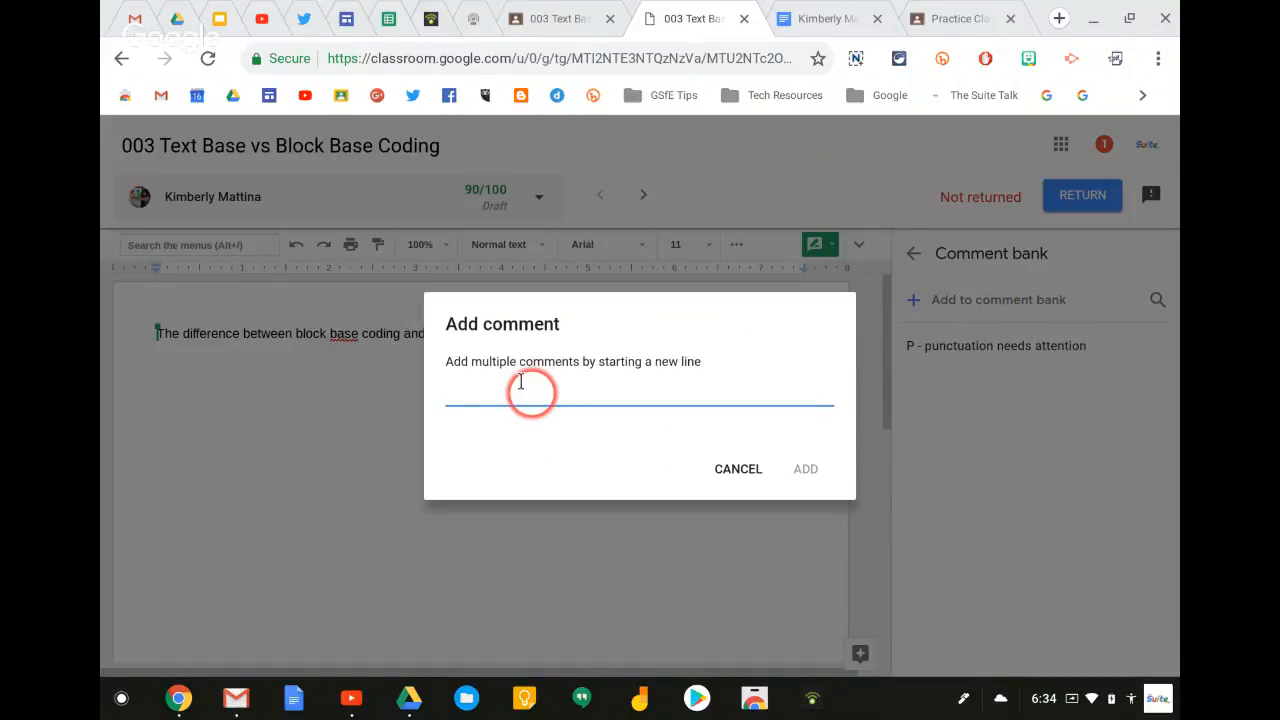
type("V - vcheck verb tense")
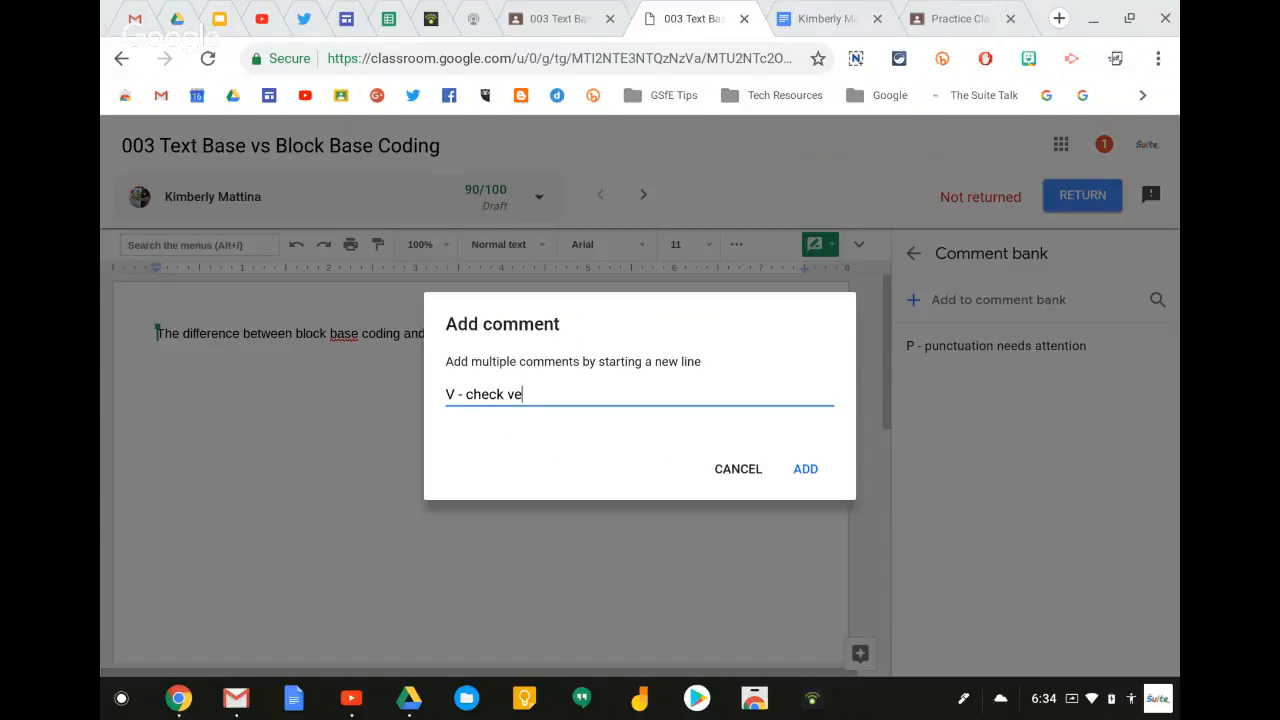
left_click(773, 492)
left_click(806, 468)
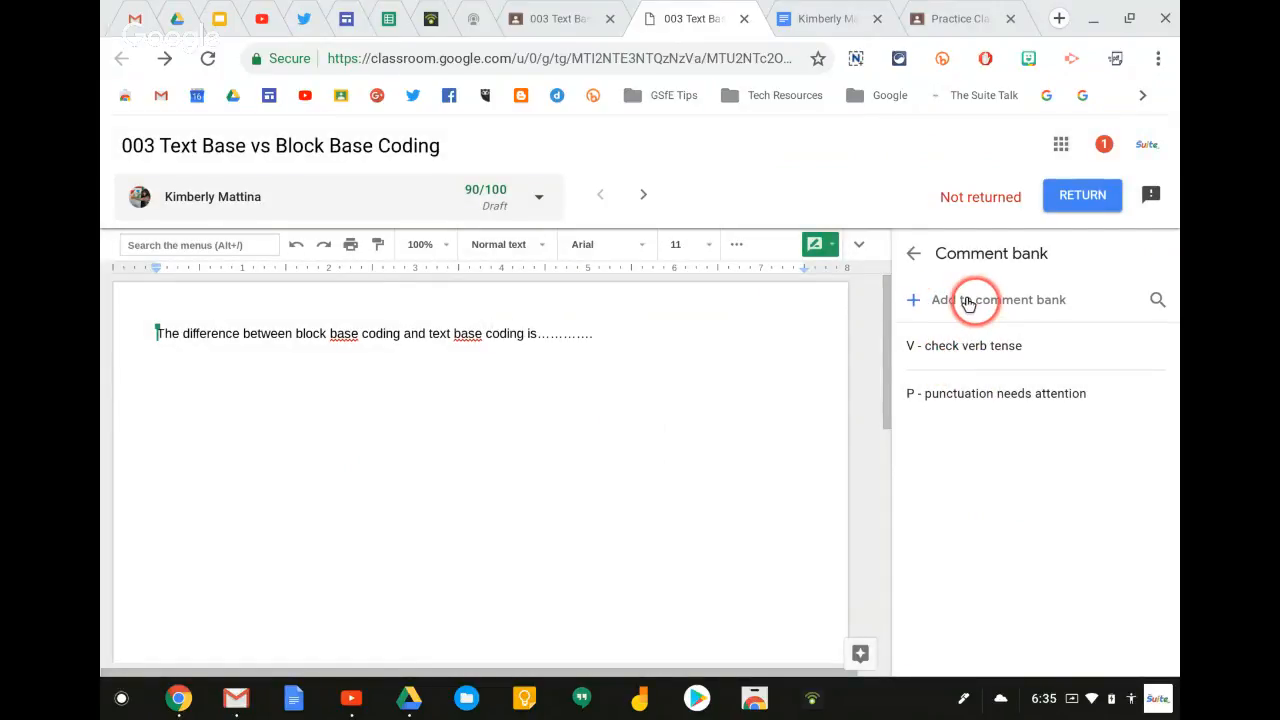
Add the comment "G - Great Job! :)" to the comment bank.
left_click(968, 300)
type("G")
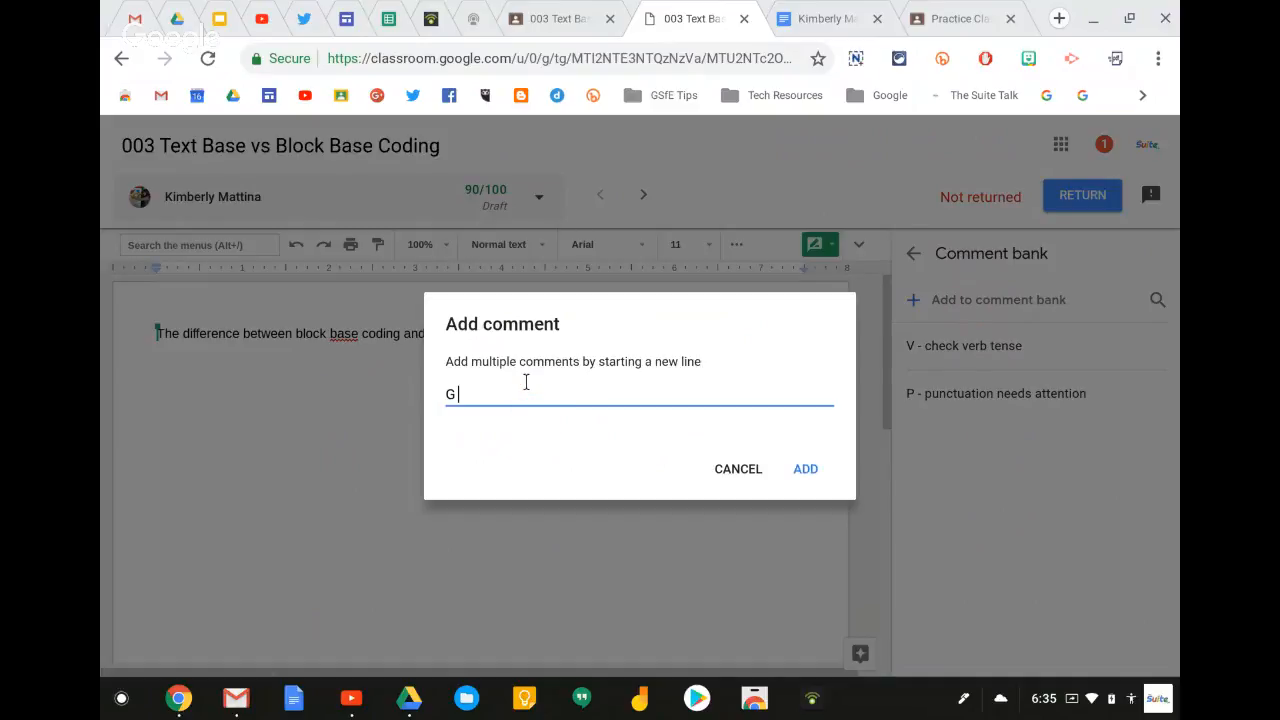
type(" - Great Job! :)")
left_click(806, 468)
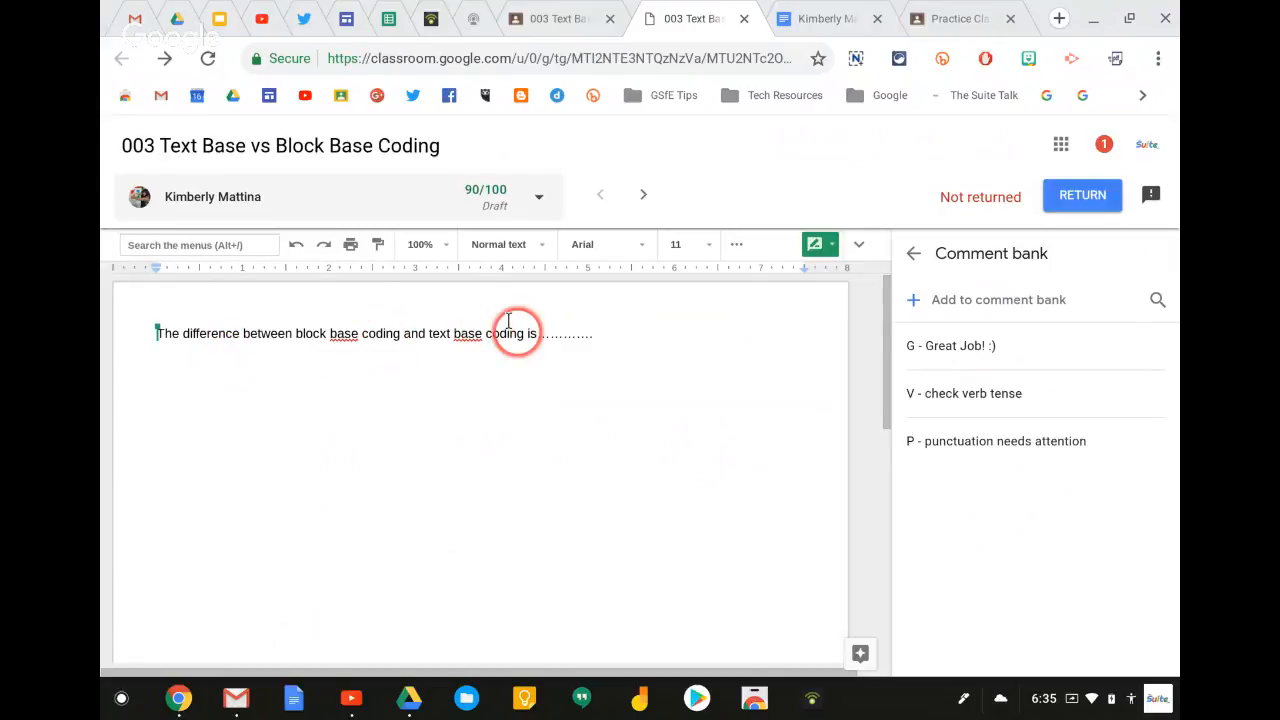
Add the comment "I - Incomplete sentence" to the comment bank.
left_click(973, 302)
type("I - Incomplet")
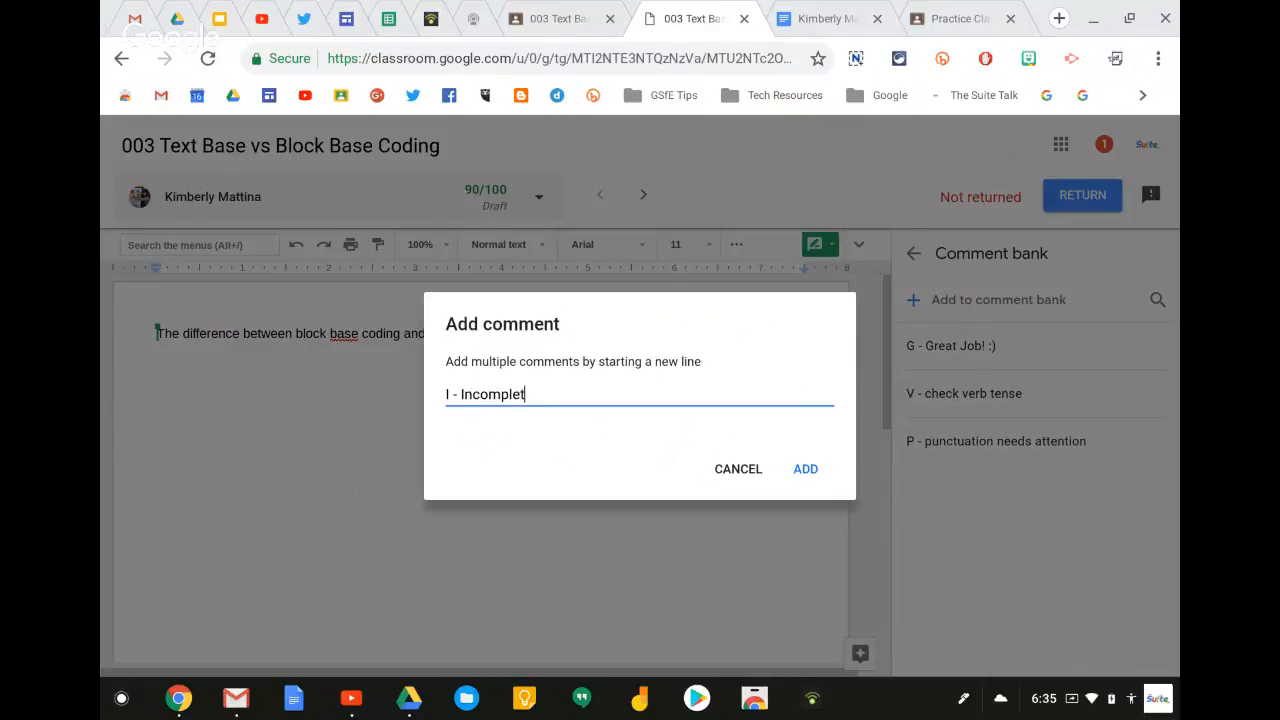
type("e sentence")
left_click(801, 470)
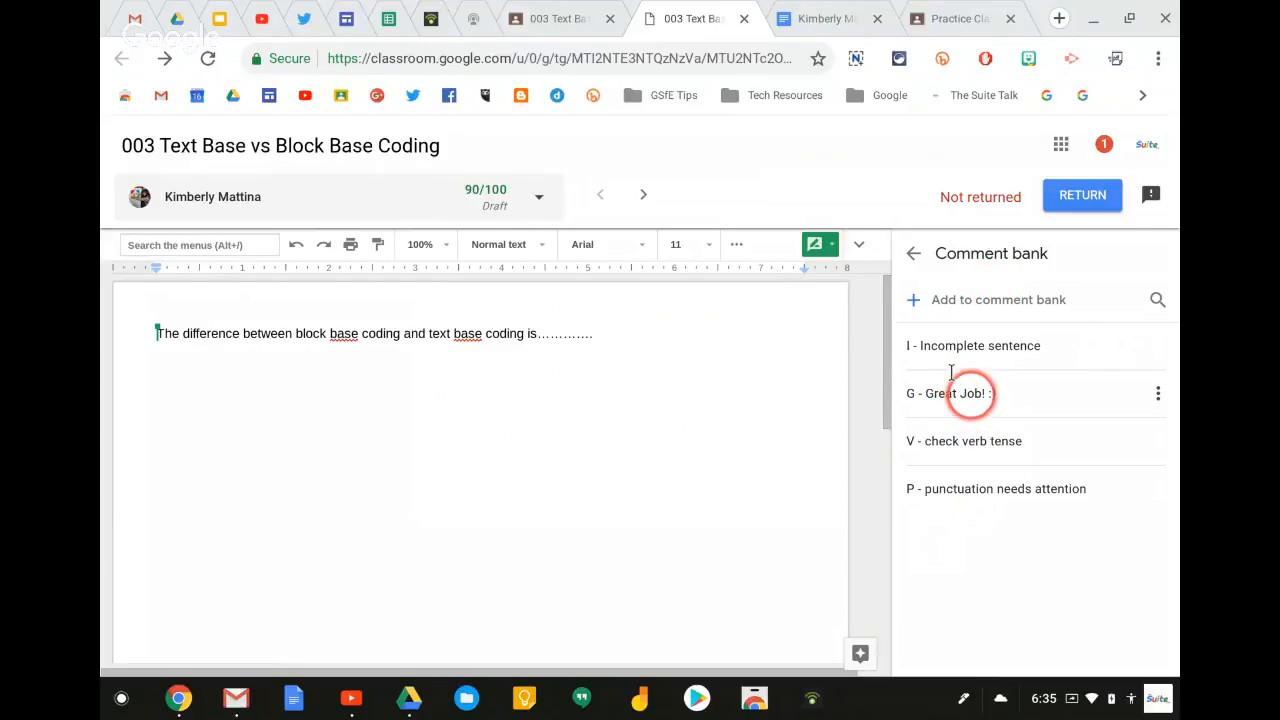
Comment on the dotted end of the student's sentence using the comment bank entry "I - Incomplete sentence".
left_click(820, 245)
left_click(600, 358)
left_click_drag(530, 334, 600, 336)
left_click(847, 340)
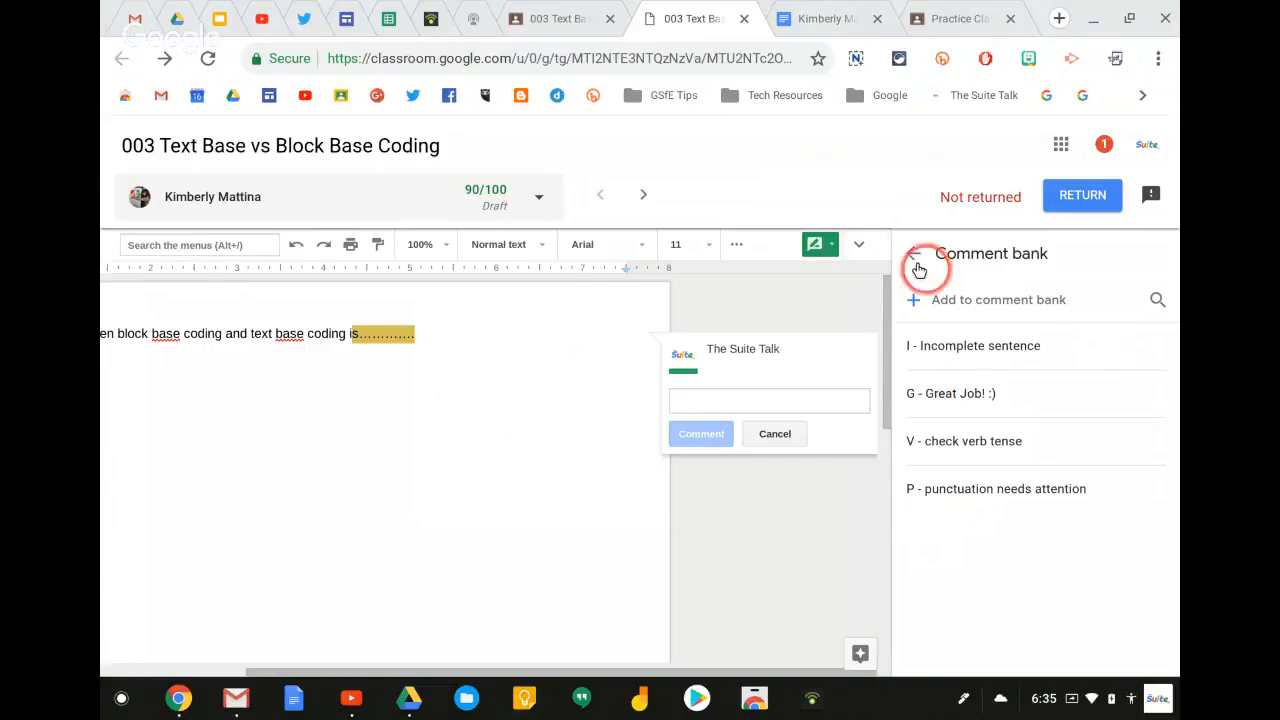
left_click(911, 255)
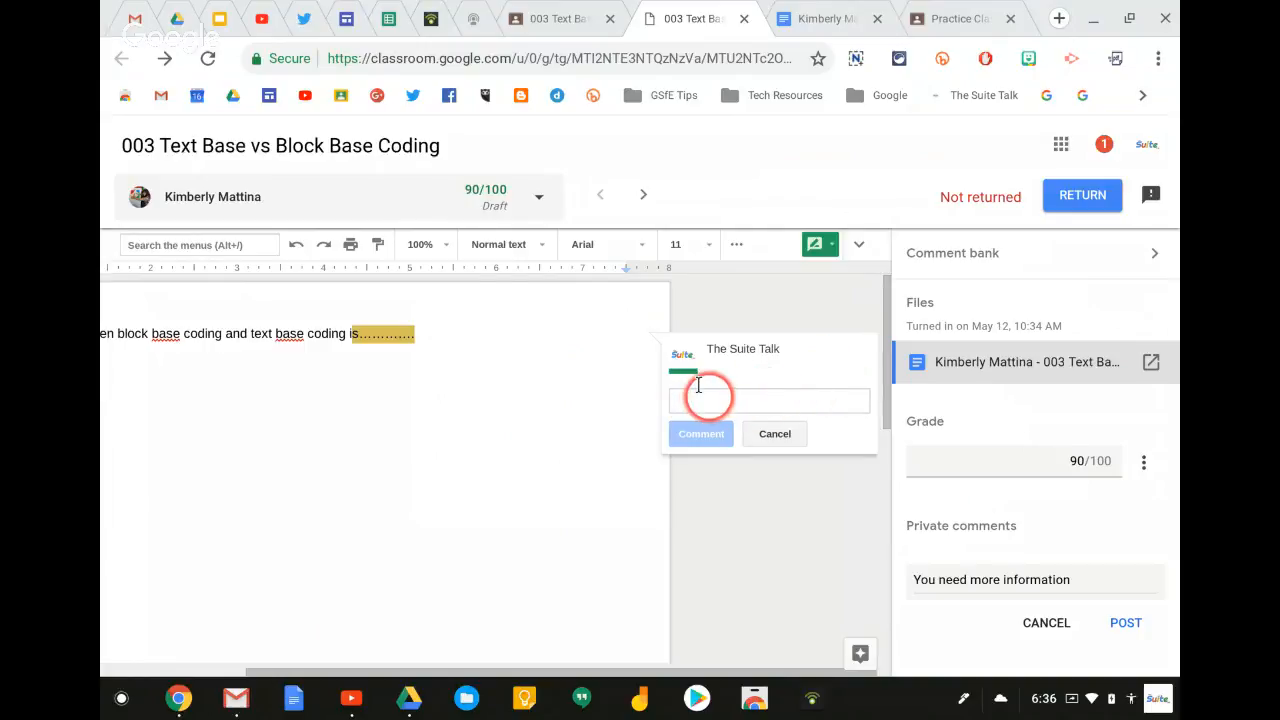
type("#")
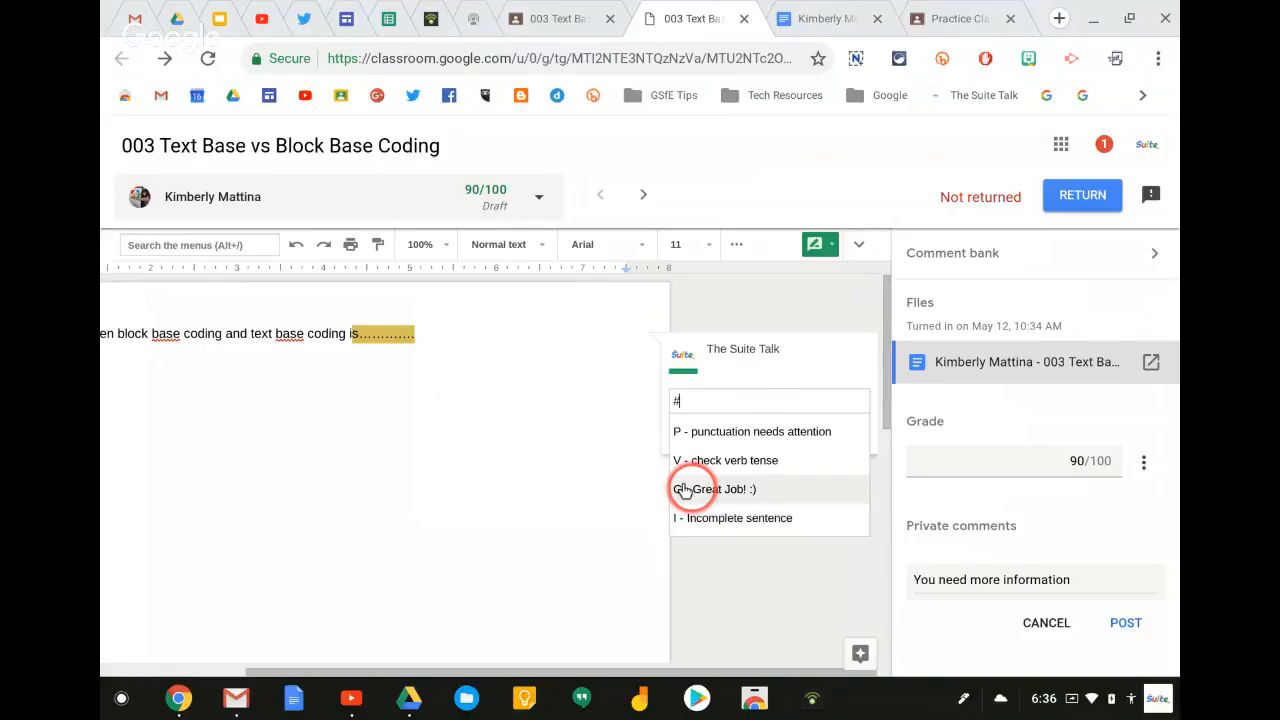
type("I")
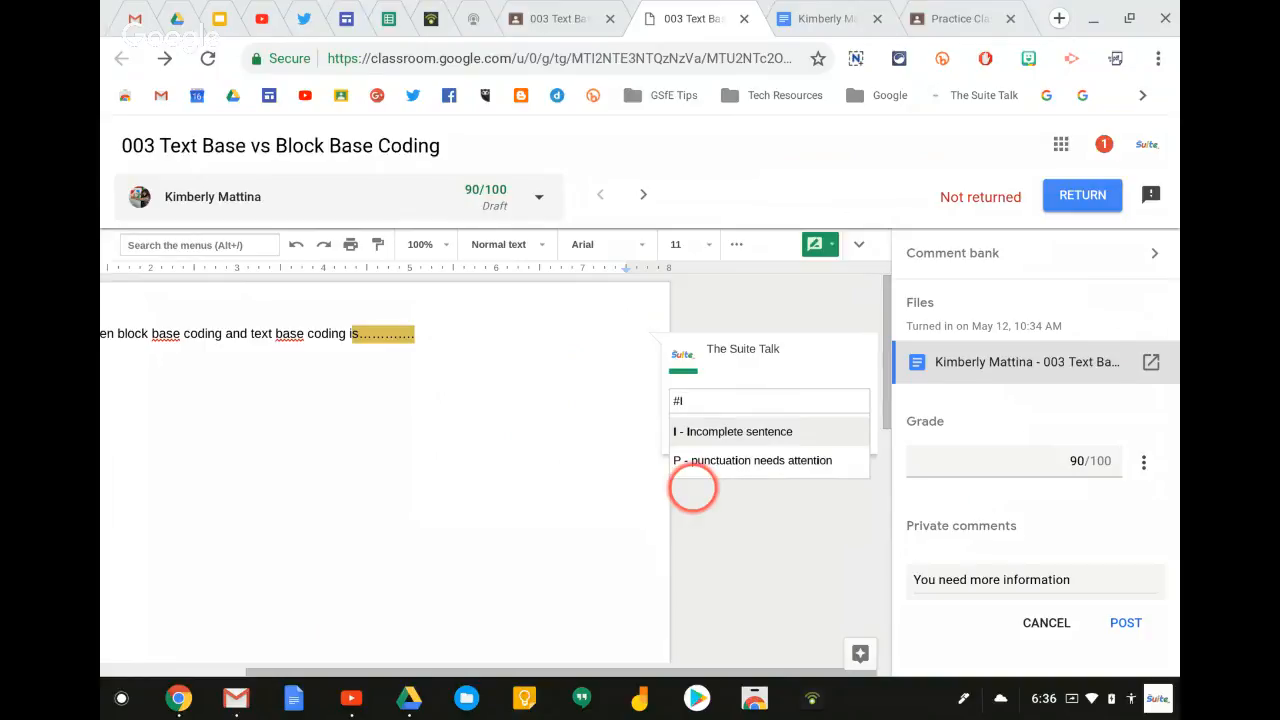
left_click(723, 432)
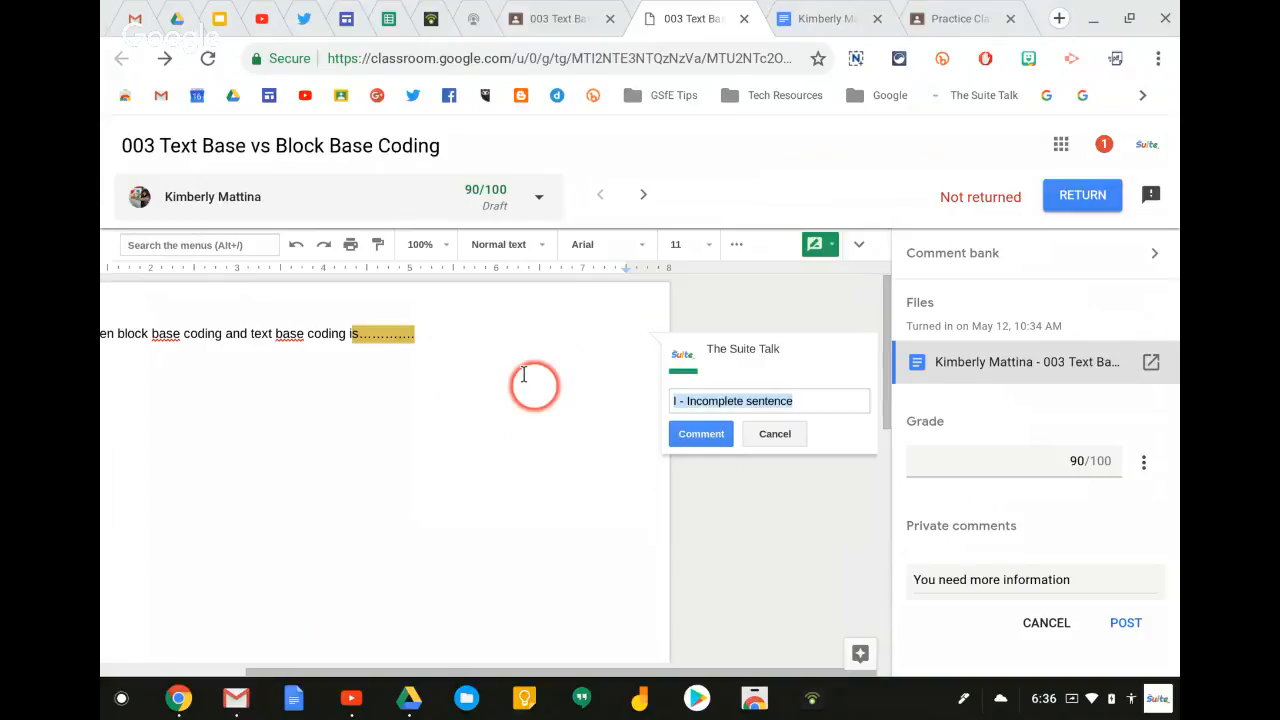
left_click(702, 437)
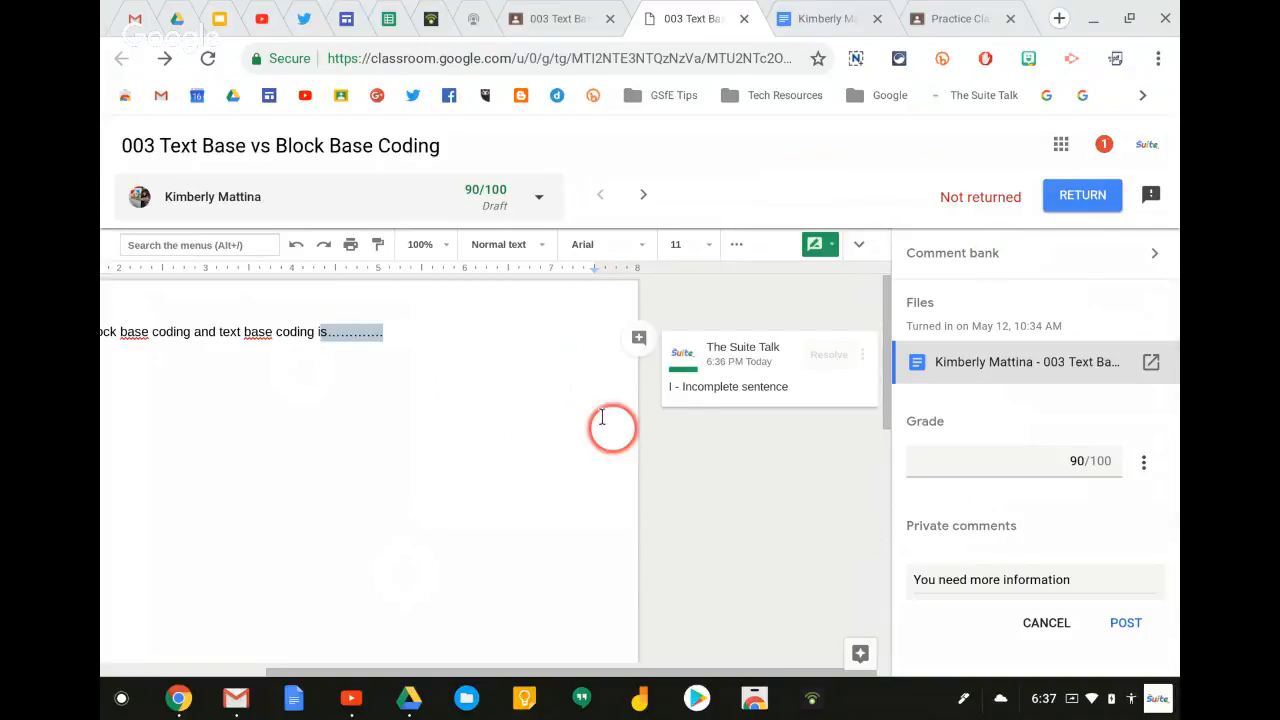
Post the private comment "You need more information" and return the graded work to the student, dismissing the survey.
scroll(602, 417, "left", 3)
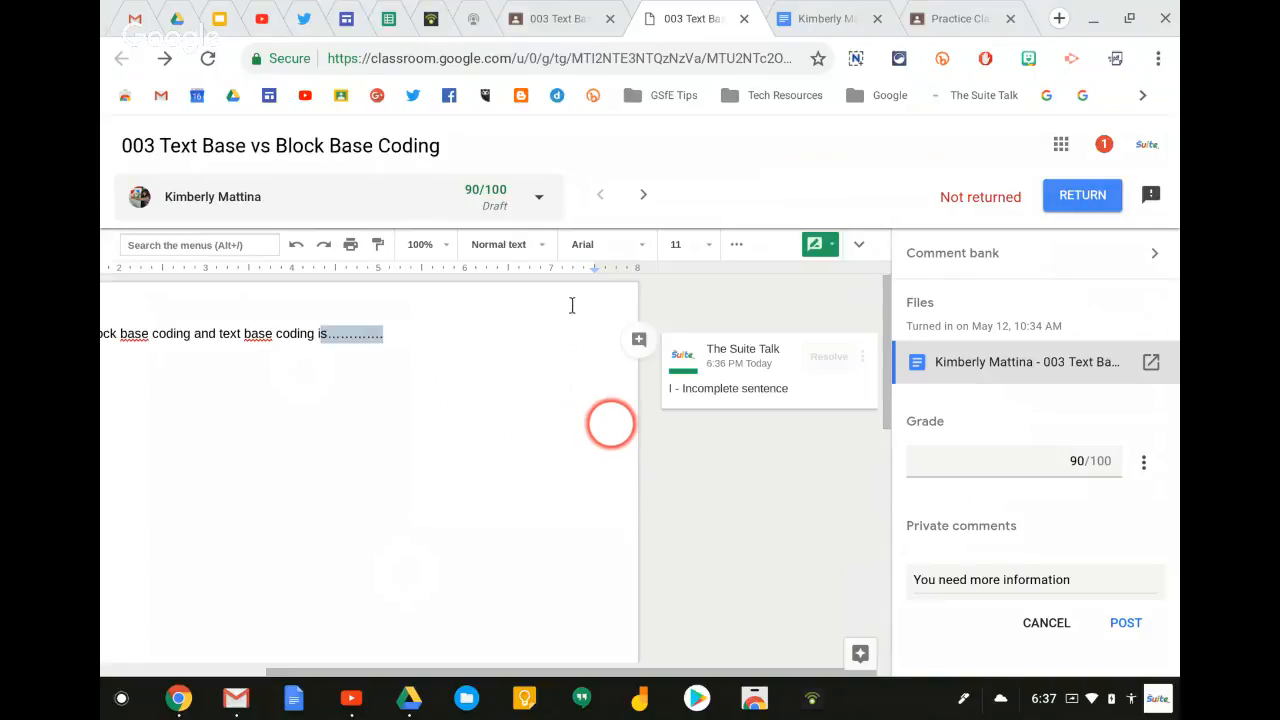
left_click(643, 194)
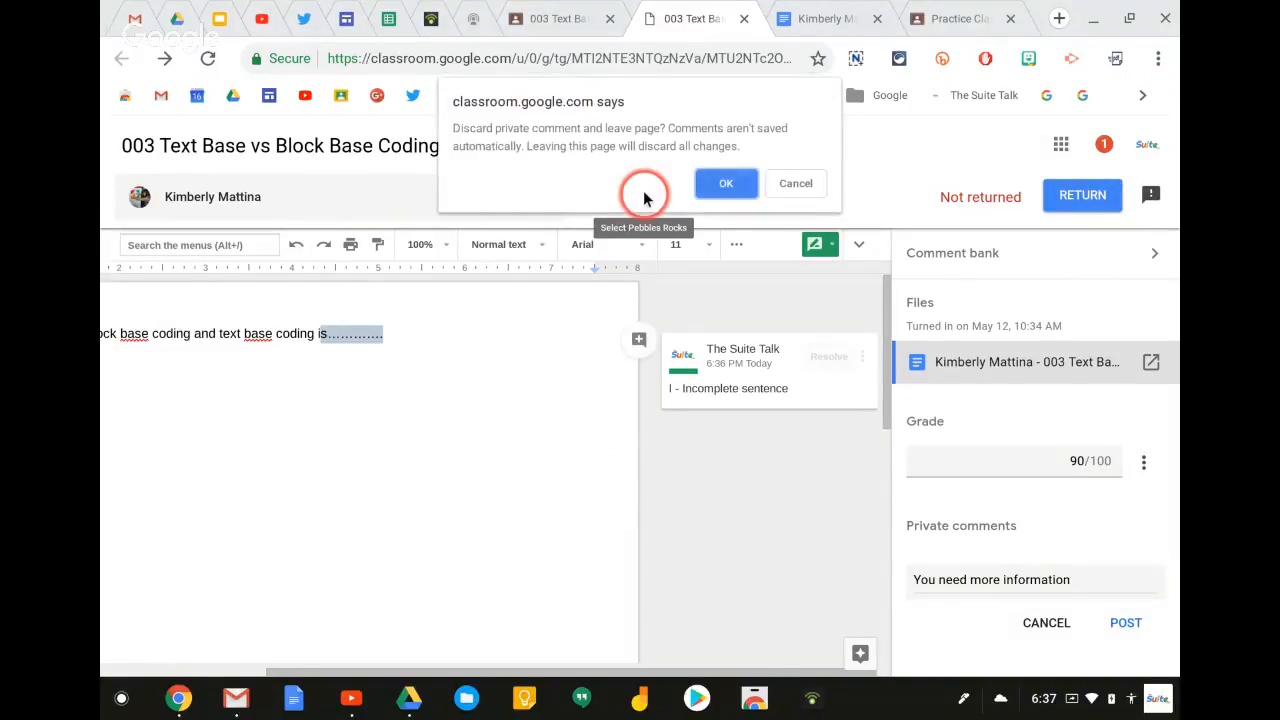
left_click(794, 185)
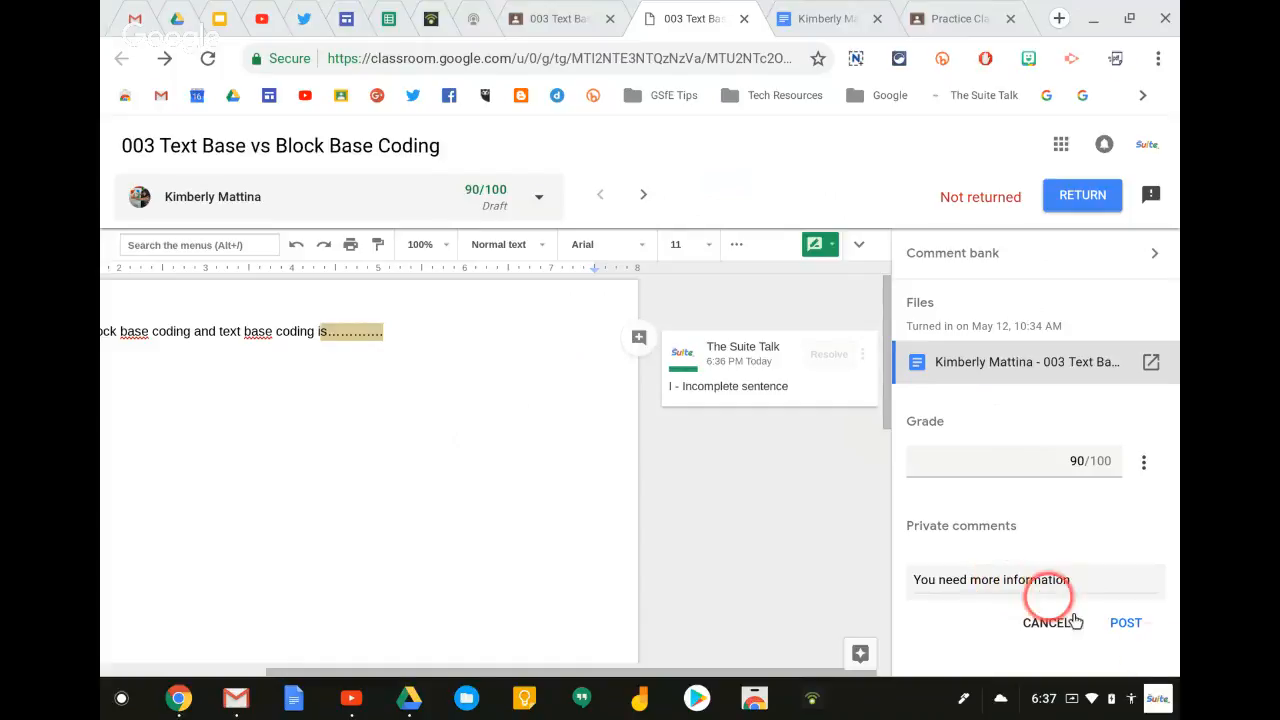
left_click(1122, 624)
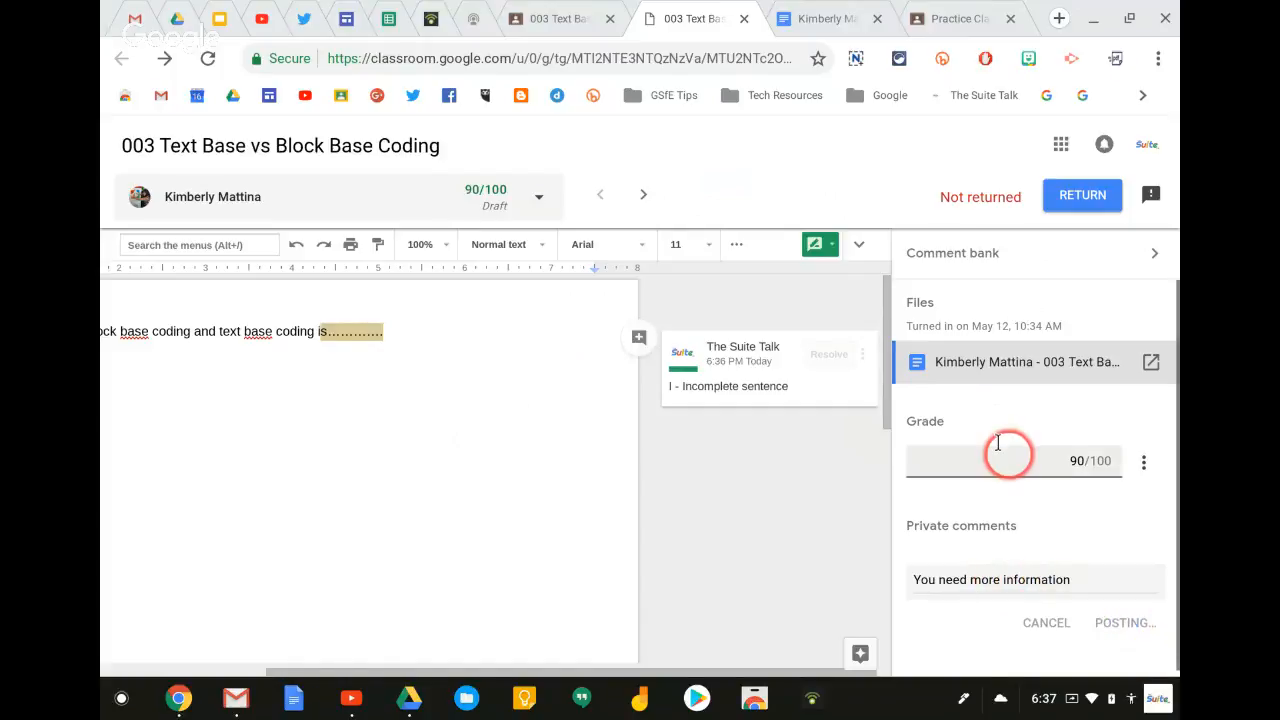
left_click(1074, 198)
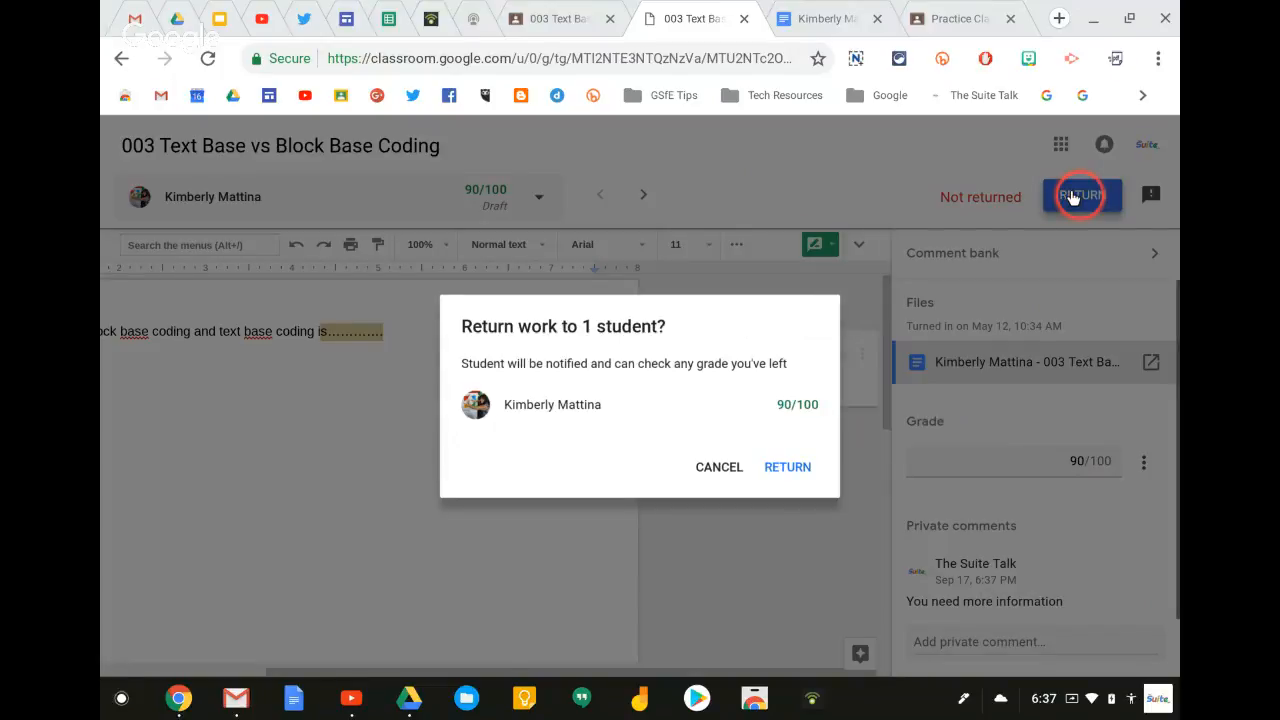
left_click(780, 470)
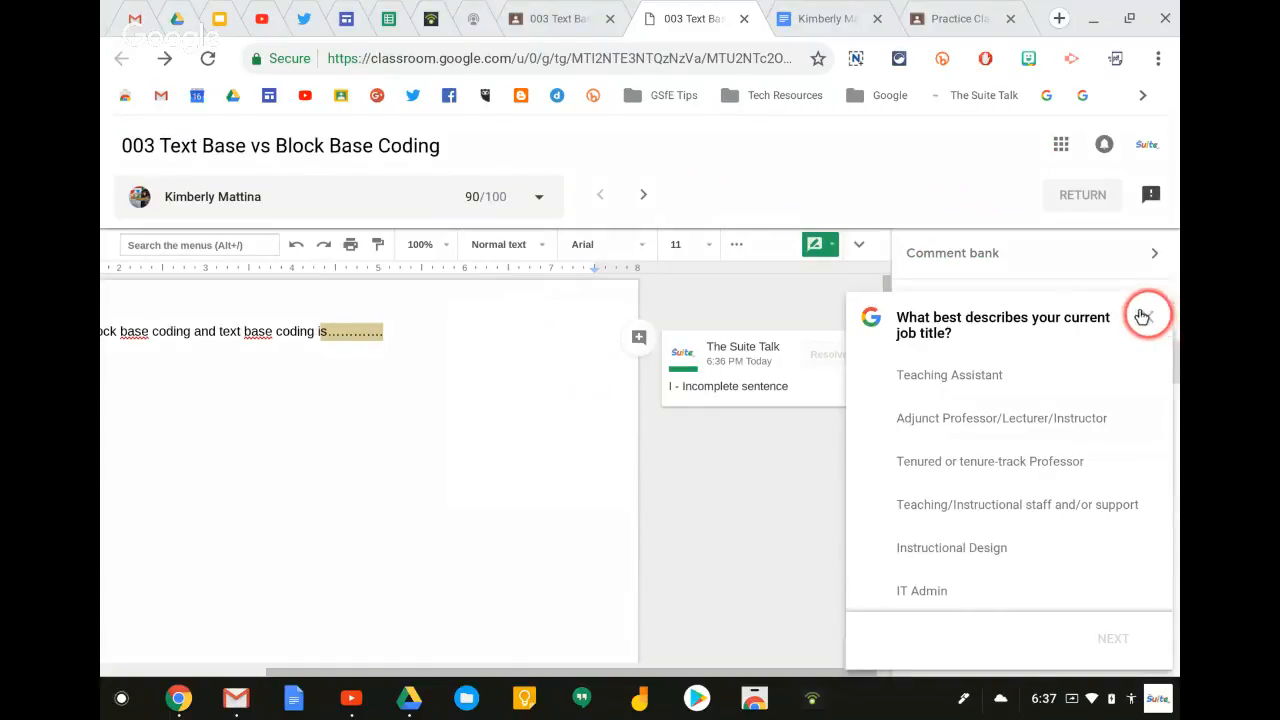
left_click(1151, 317)
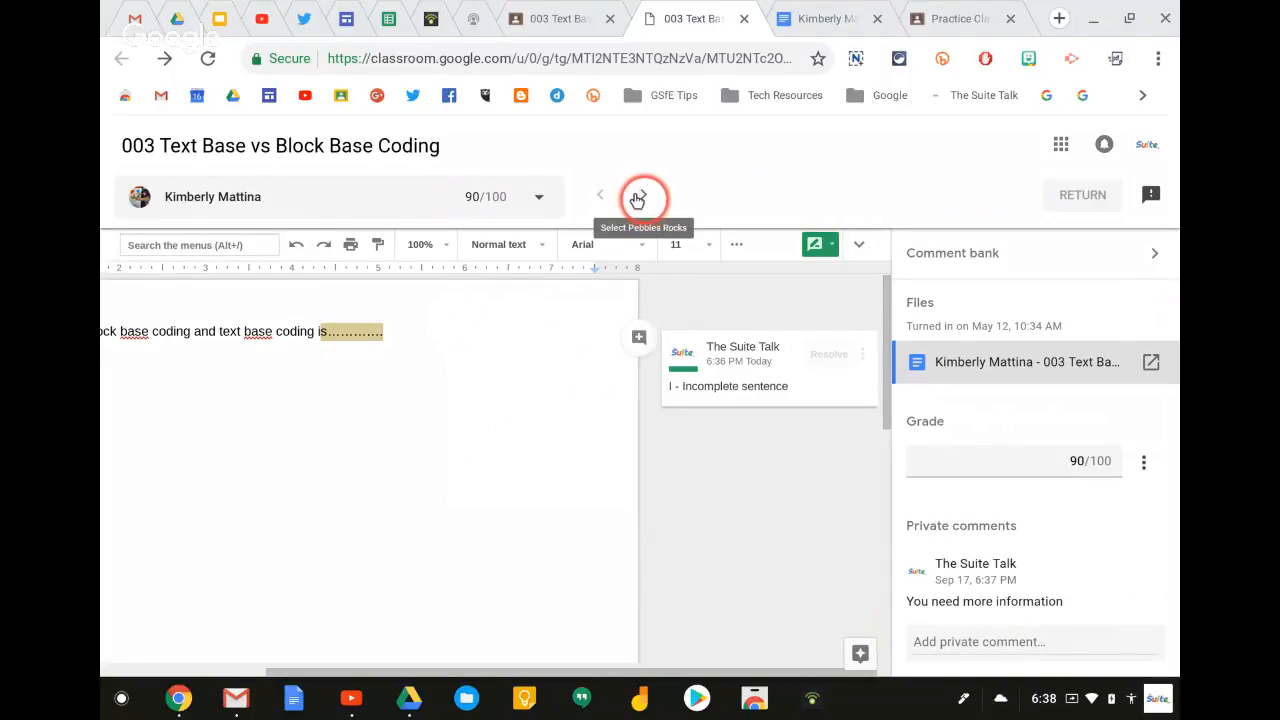
View the next student's submission and check the assignment's student work overview.
left_click(636, 197)
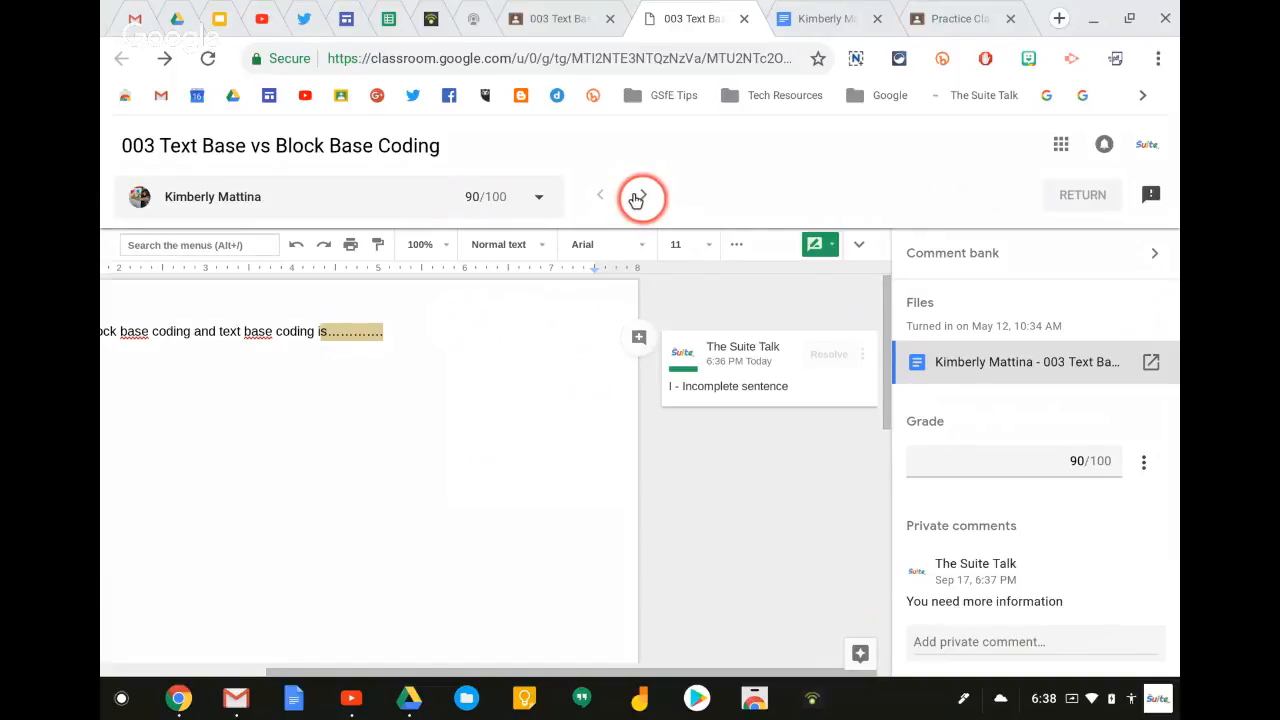
left_click(637, 199)
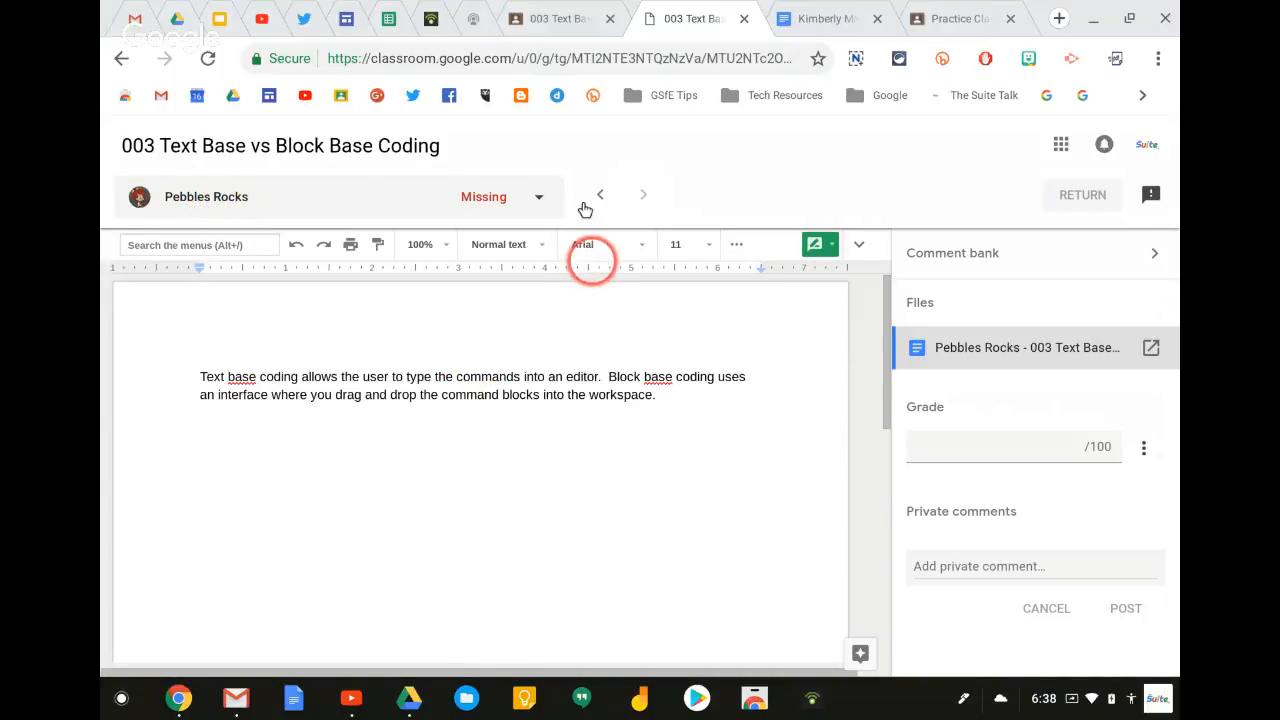
left_click(558, 20)
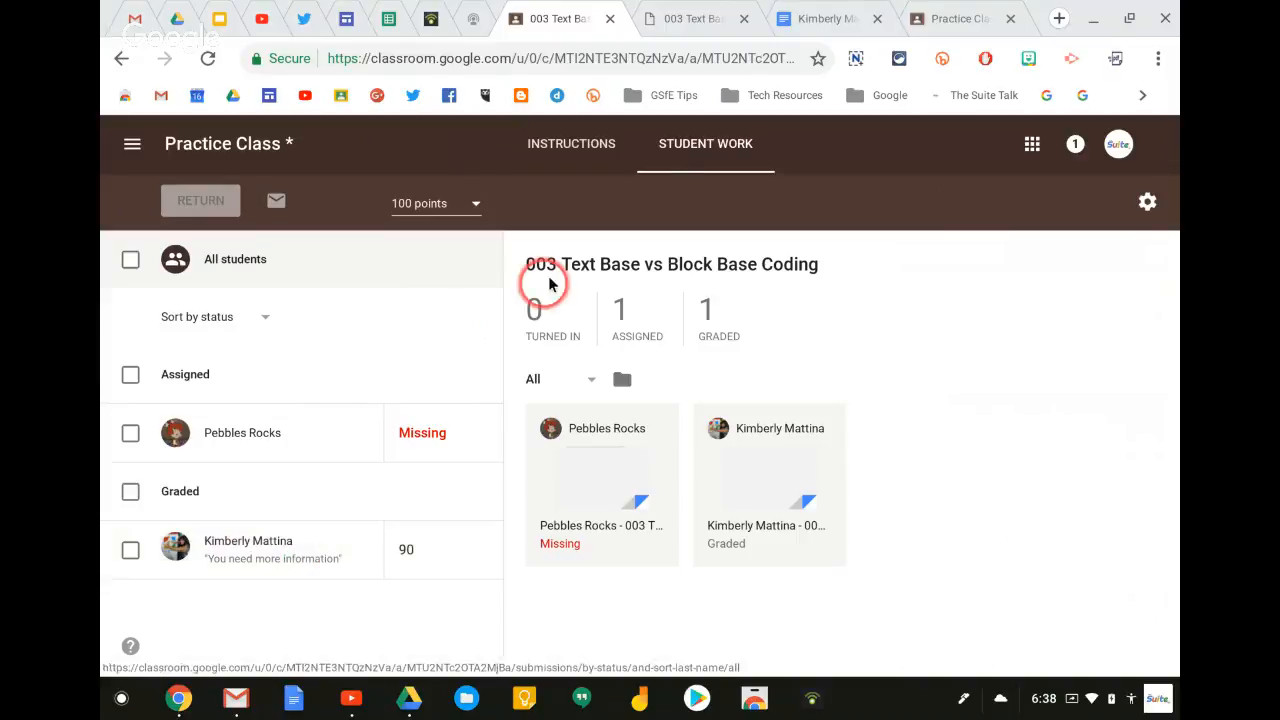
left_click(686, 22)
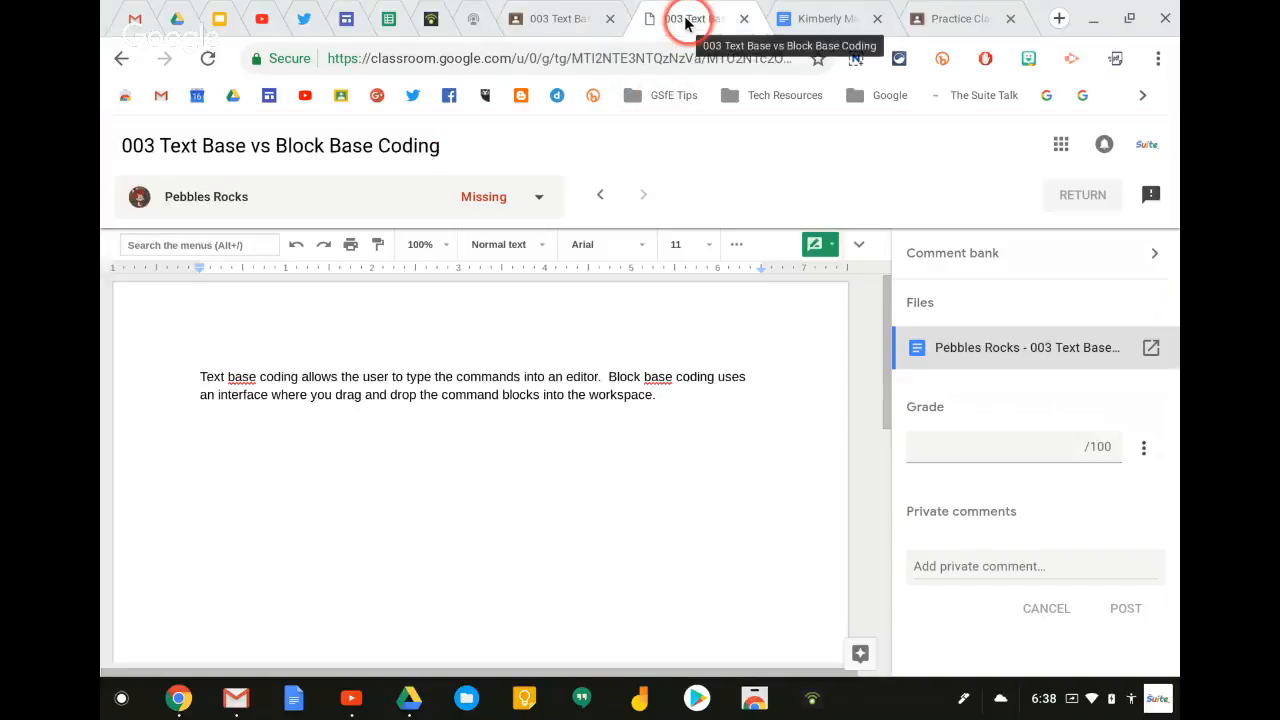
left_click(330, 362)
left_click(398, 363)
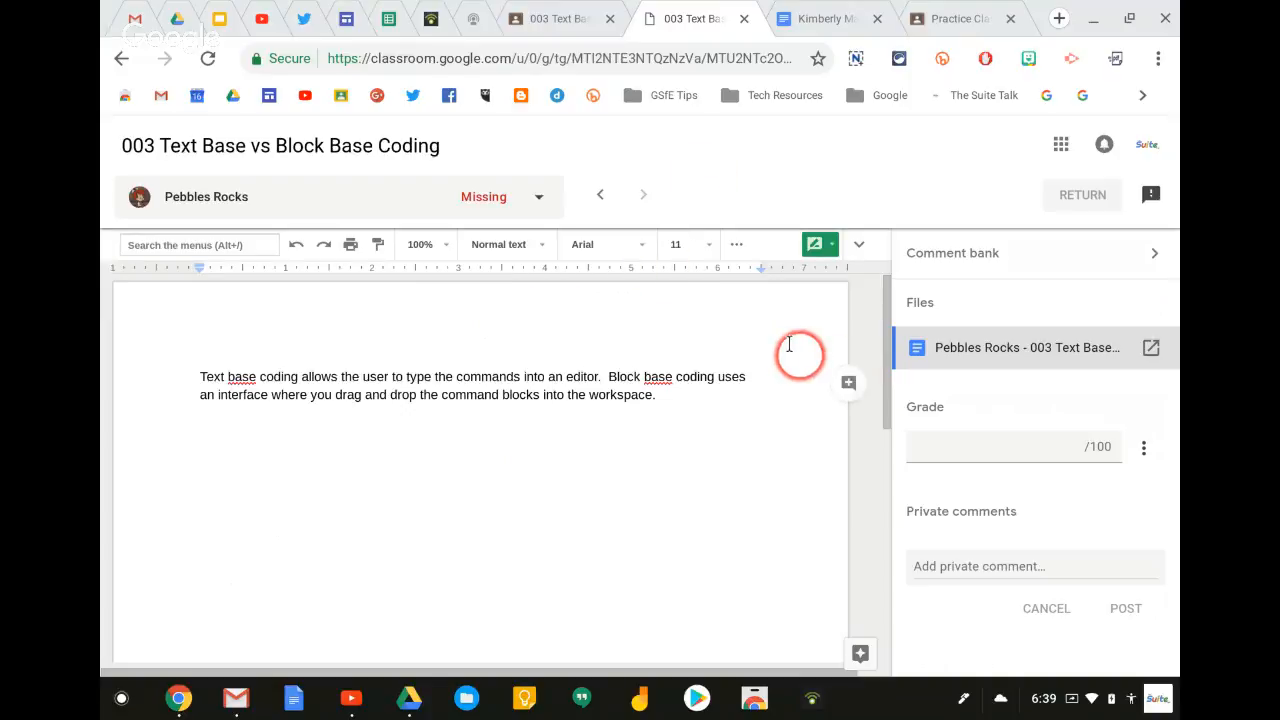
Go from the assignment's student work through the Practice Class stream to the overview of all classes.
left_click(551, 22)
left_click(180, 143)
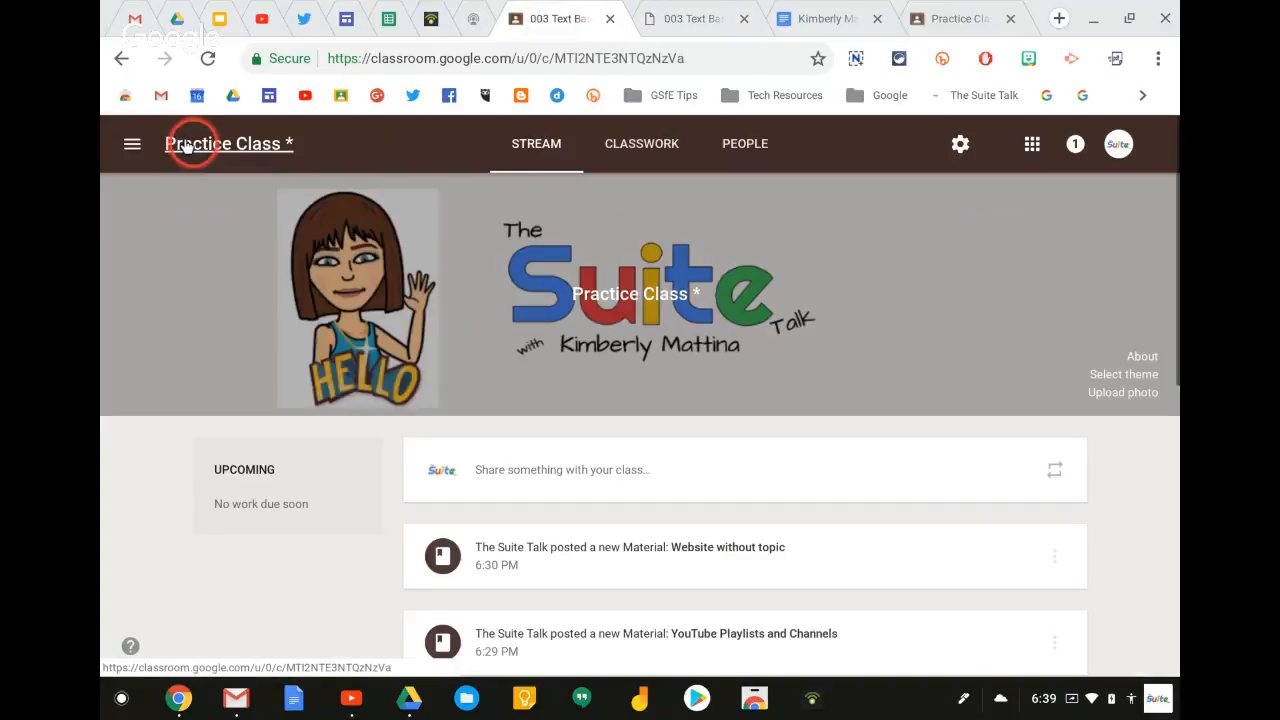
left_click(129, 148)
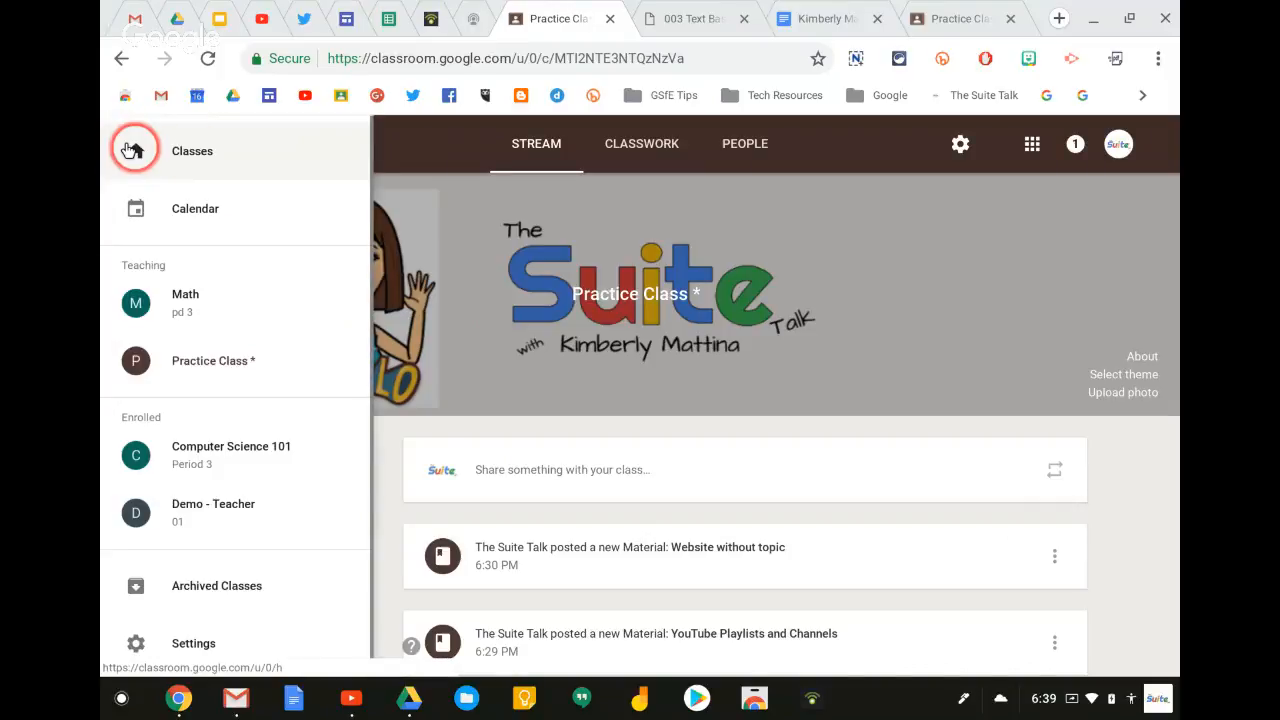
left_click(192, 151)
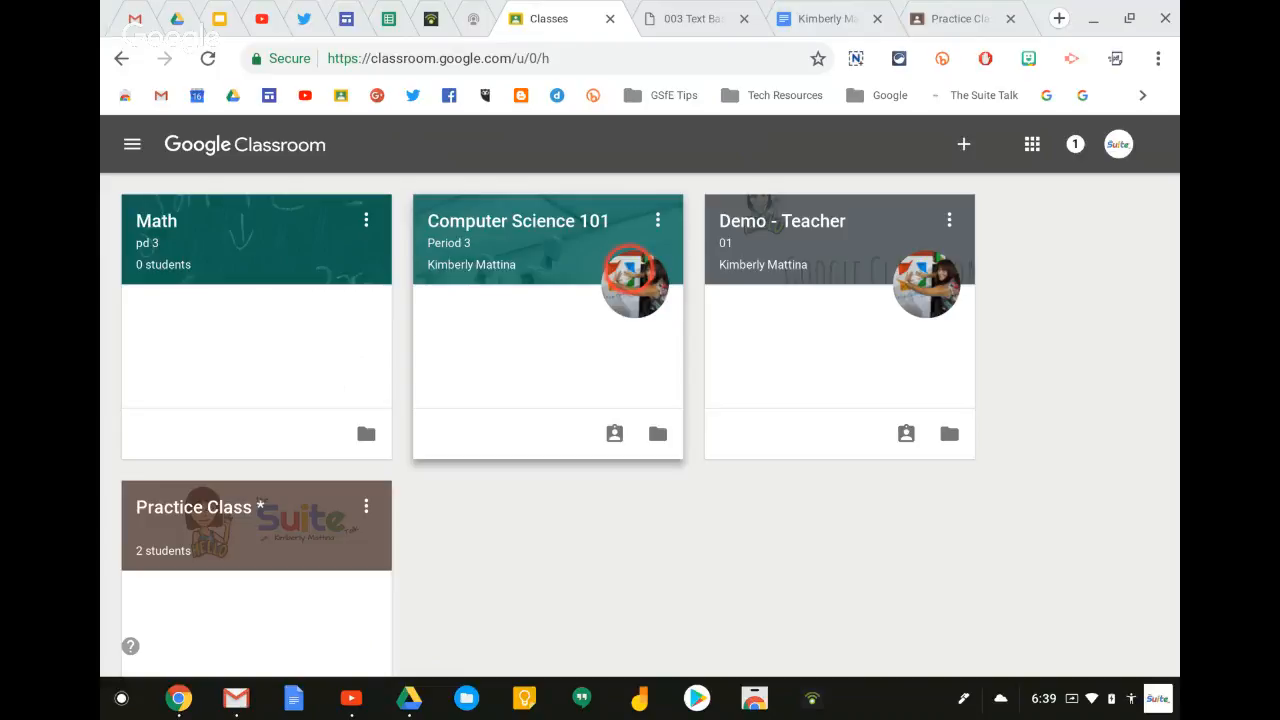
Check the class options available for Computer Science 101, Demo - Teacher and Math in the overview of all classes.
left_click(654, 224)
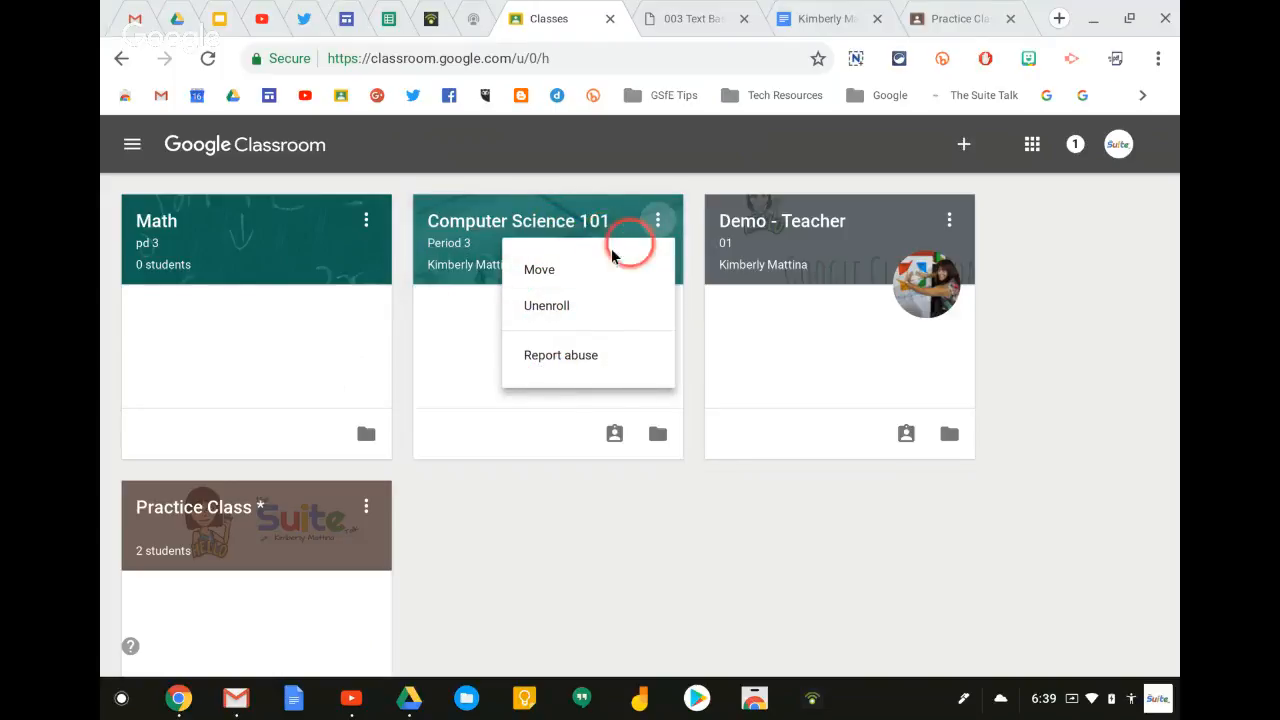
left_click(606, 186)
left_click(936, 222)
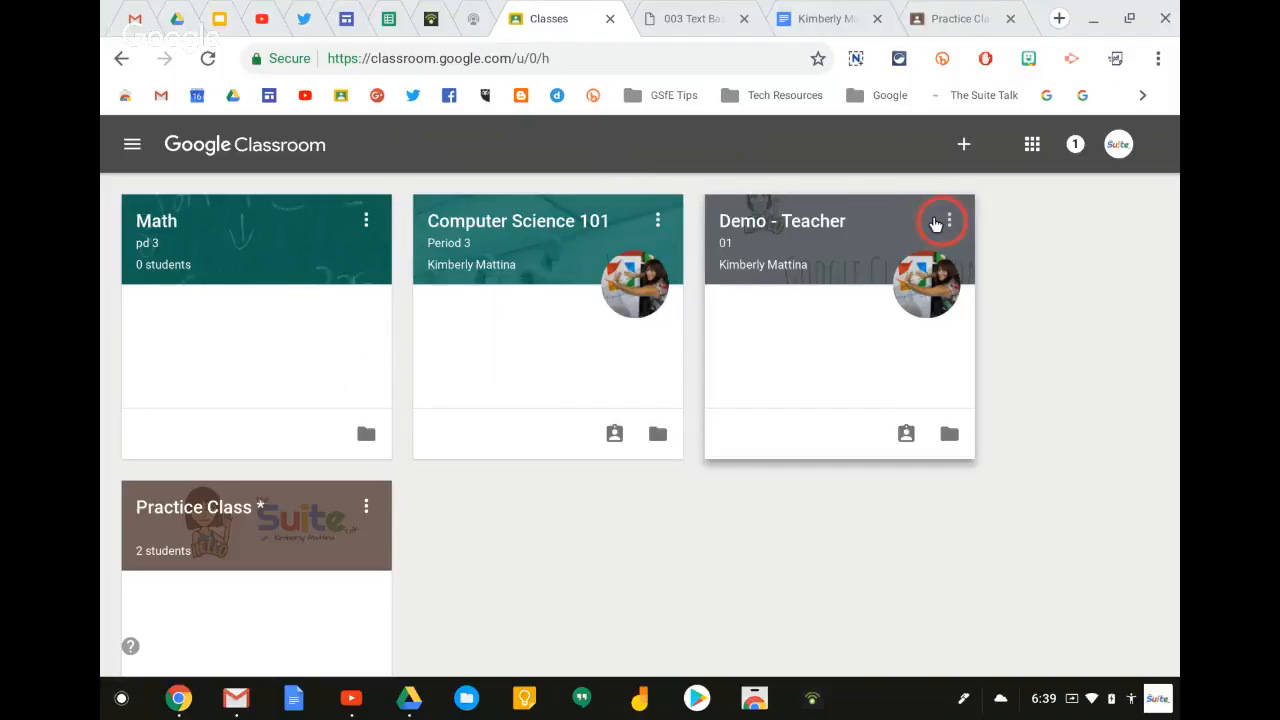
left_click(811, 182)
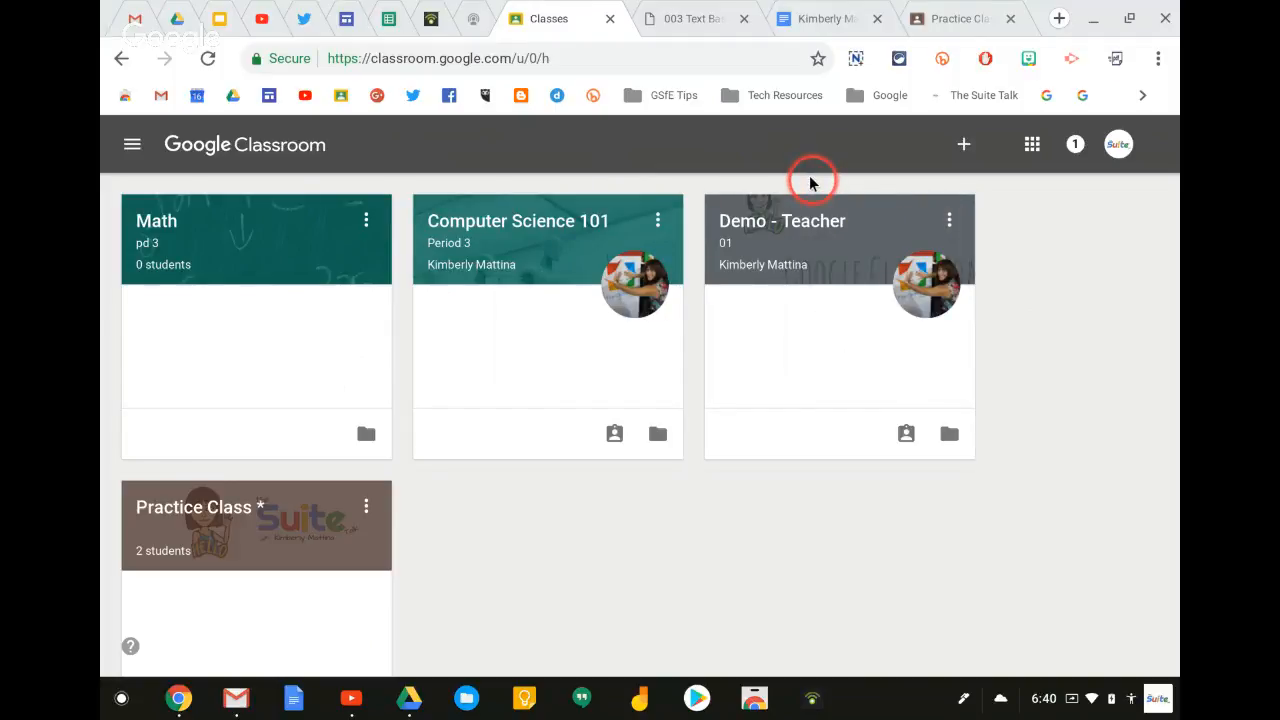
left_click(365, 224)
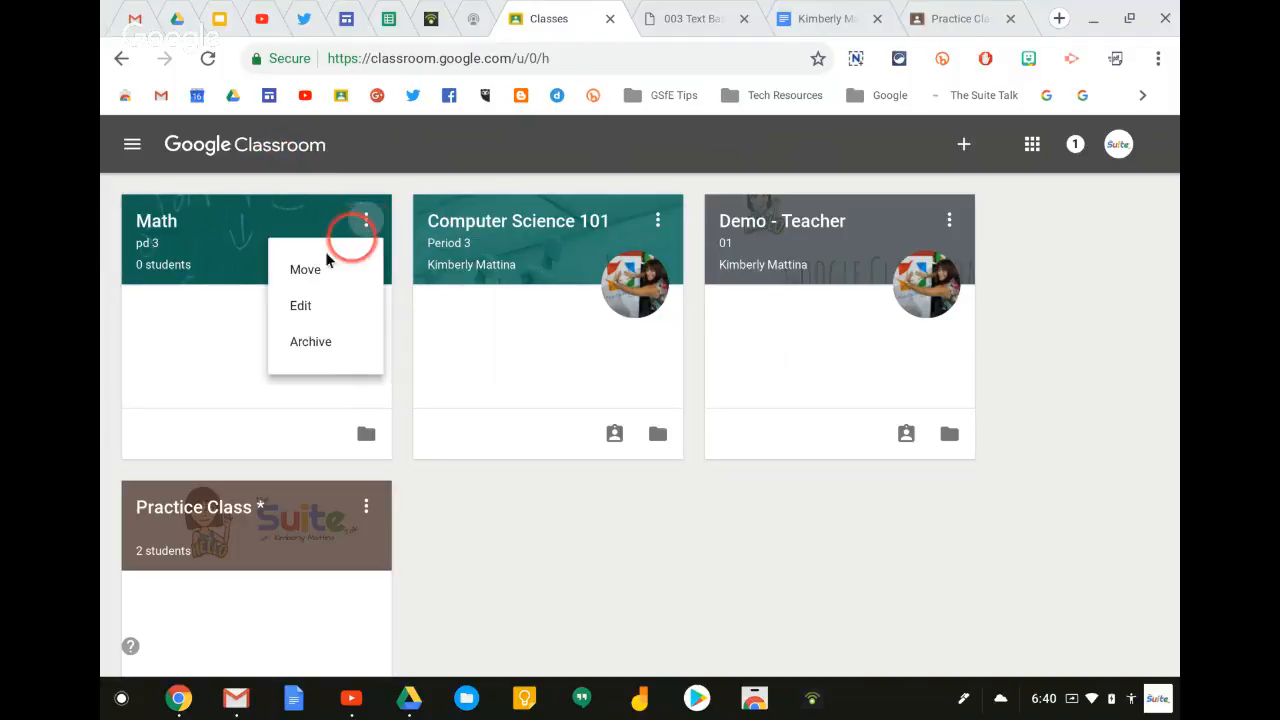
left_click(648, 218)
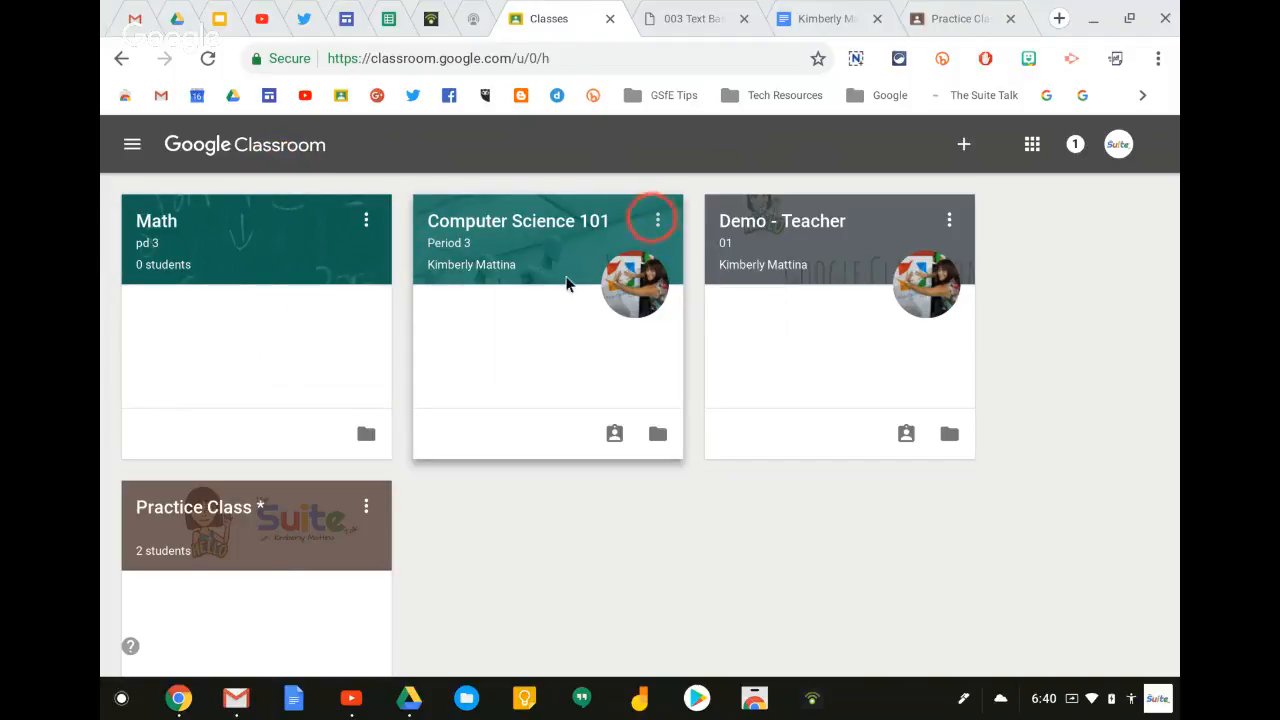
Check which class options are available for Practice Class.
left_click(353, 513)
scroll(551, 465, "down", 1)
scroll(551, 465, "up", 1)
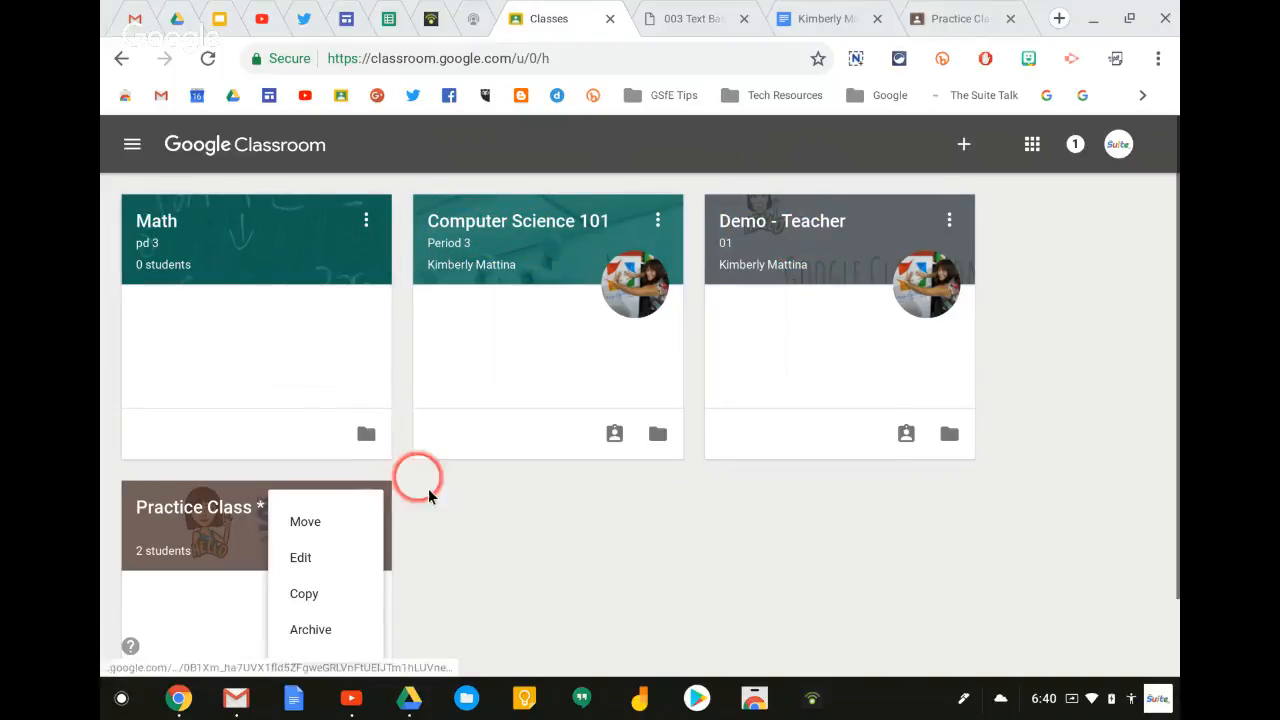
scroll(474, 511, "down", 1)
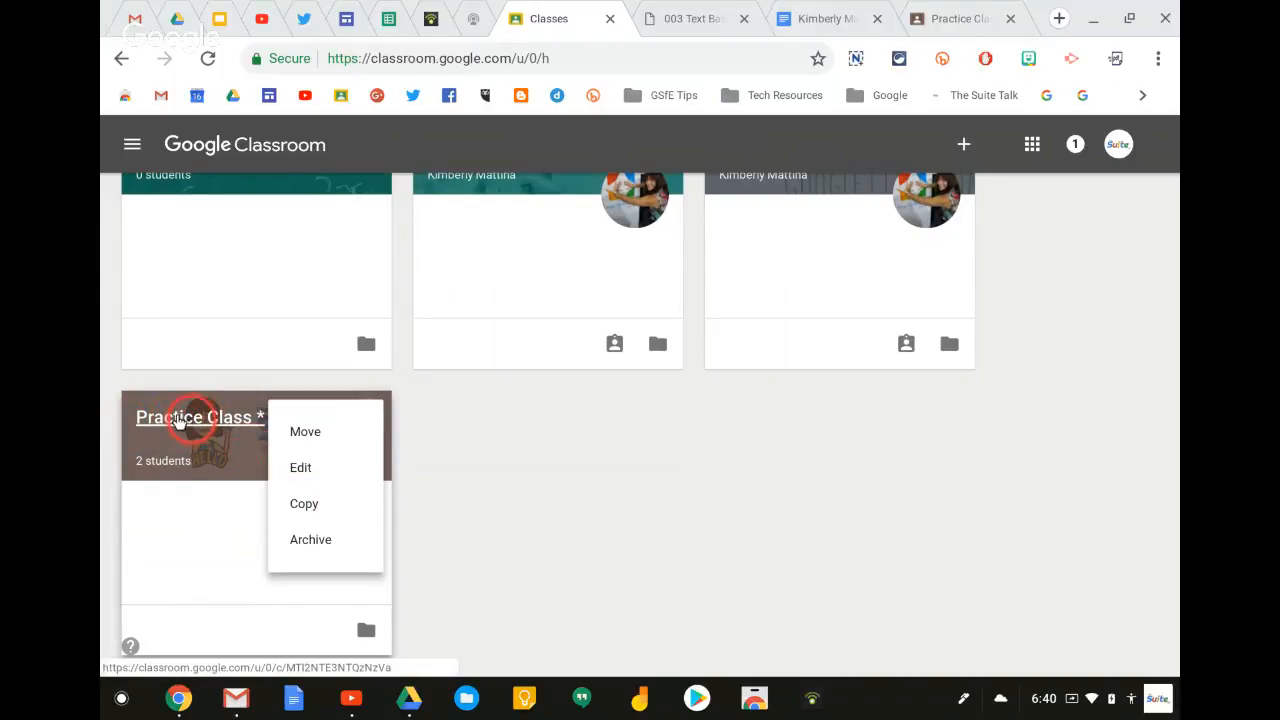
left_click(508, 444)
scroll(508, 444, "up", 1)
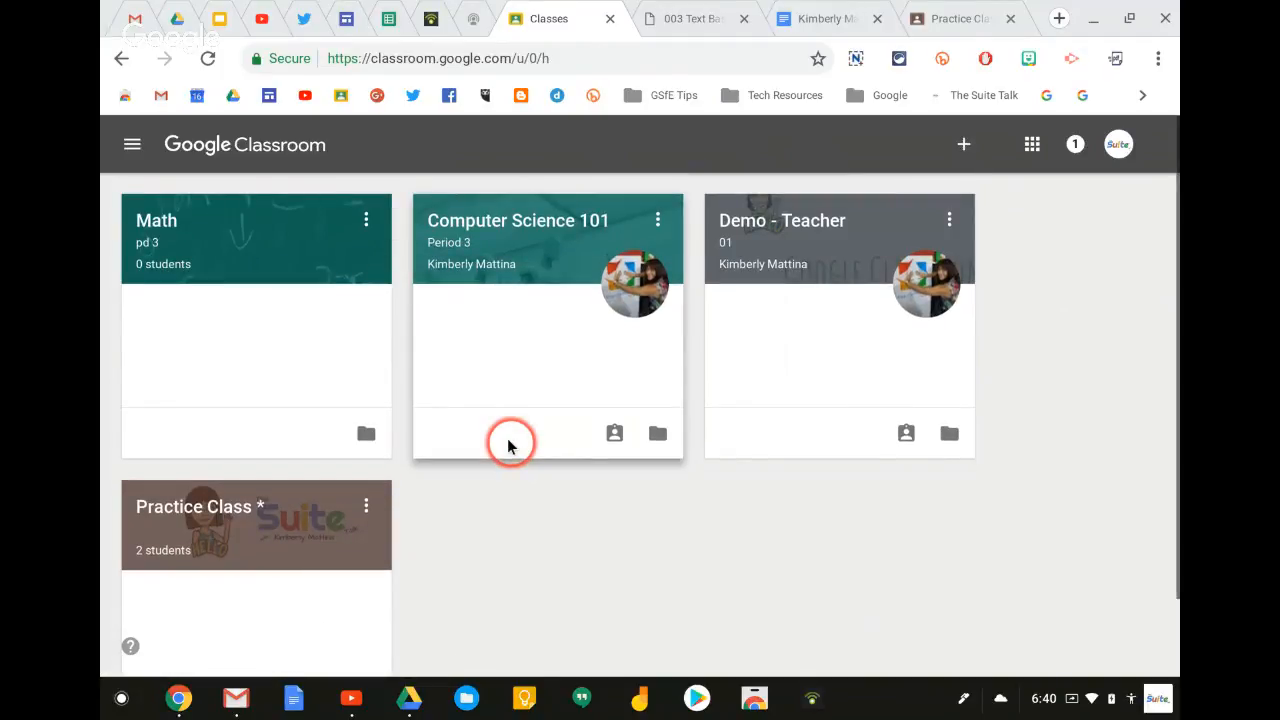
Copy Practice Class under the name "Copy of Practice Class *", leaving the section, subject and room blank.
scroll(431, 466, "down", 1)
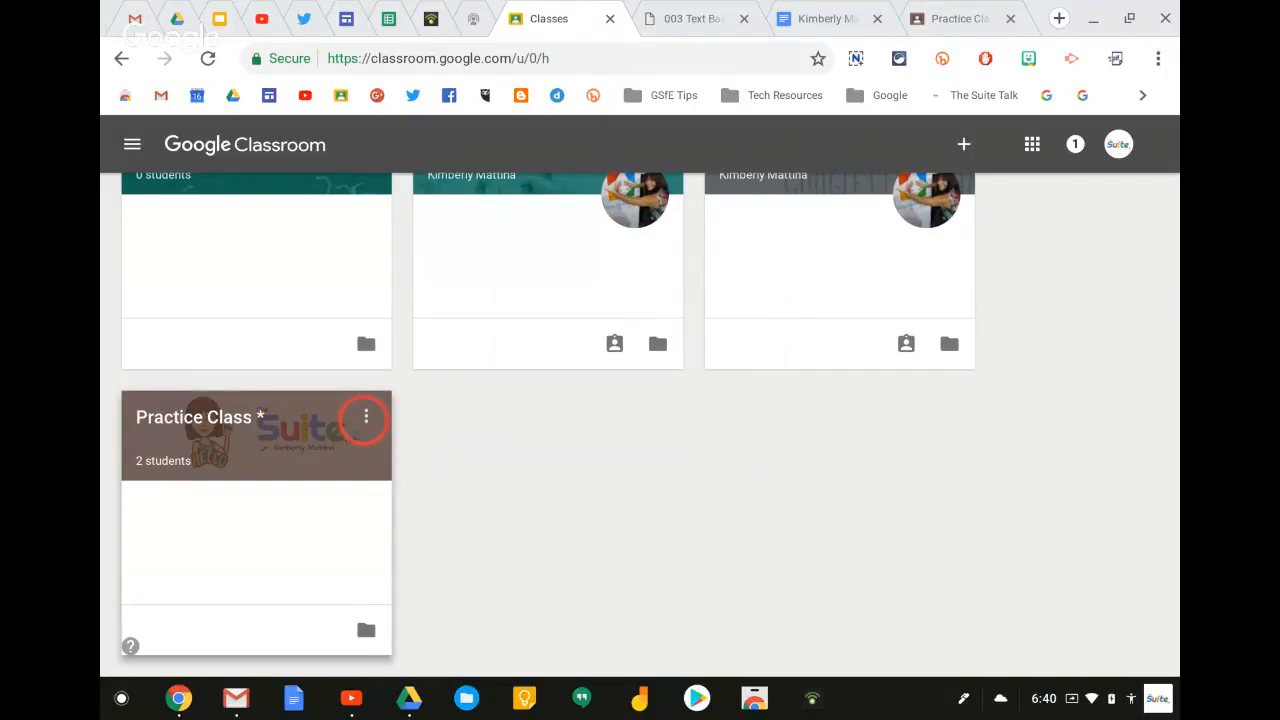
left_click(366, 416)
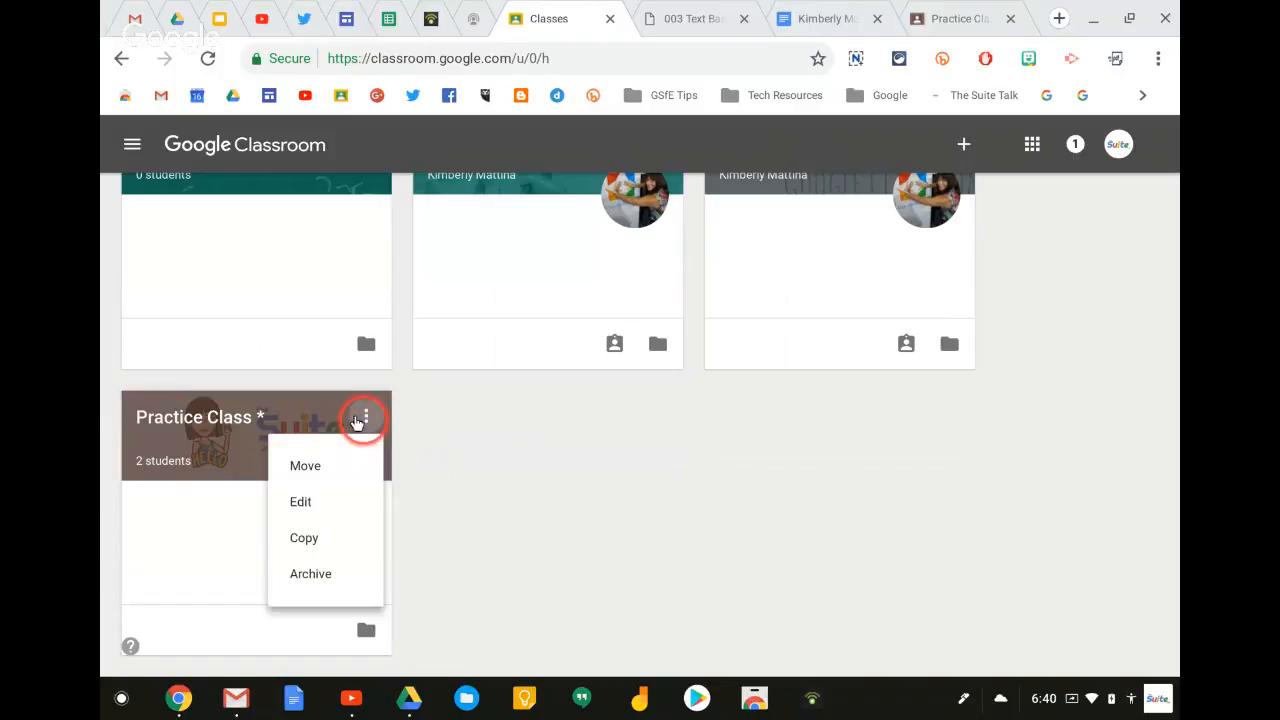
left_click(305, 538)
left_click(484, 318)
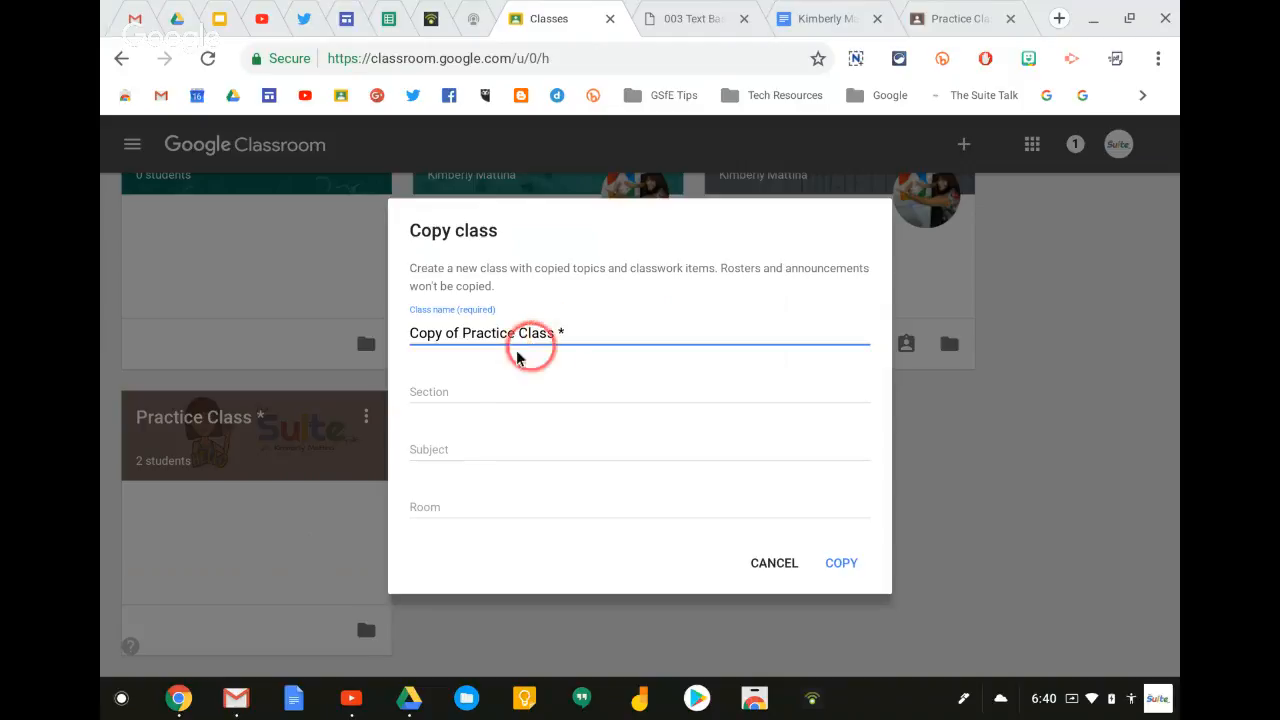
left_click(426, 376)
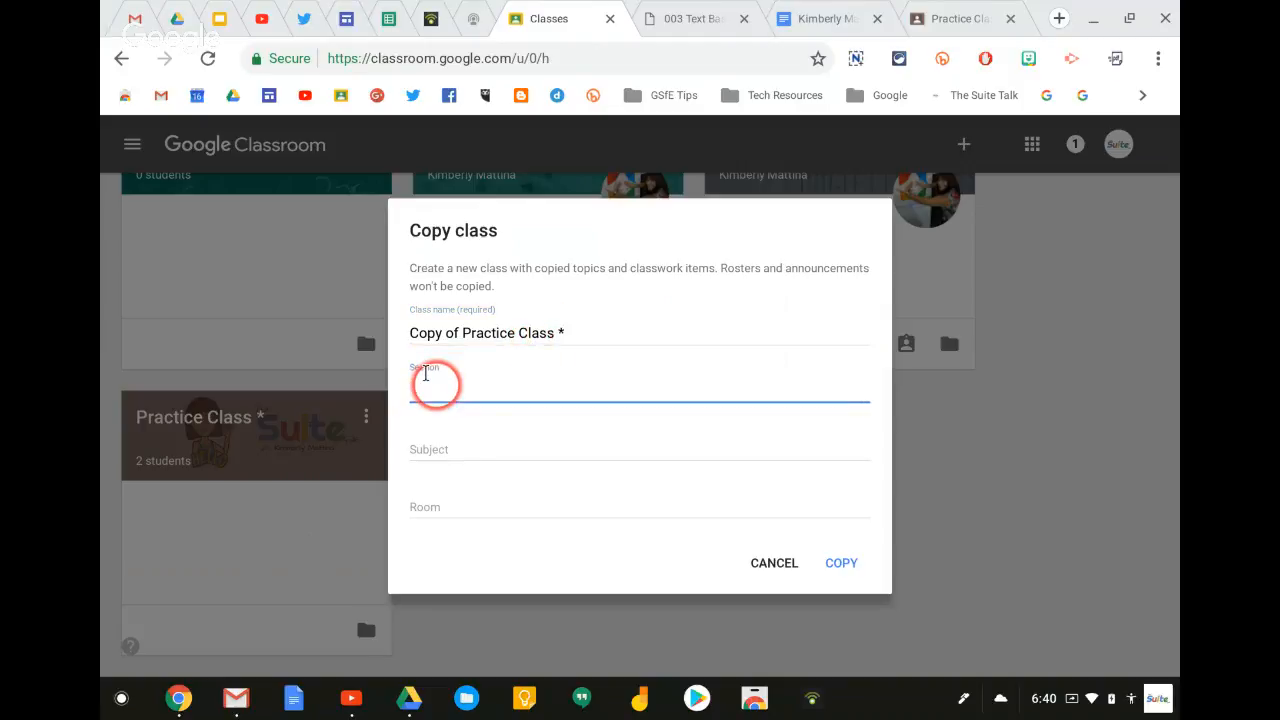
left_click(428, 445)
left_click(427, 494)
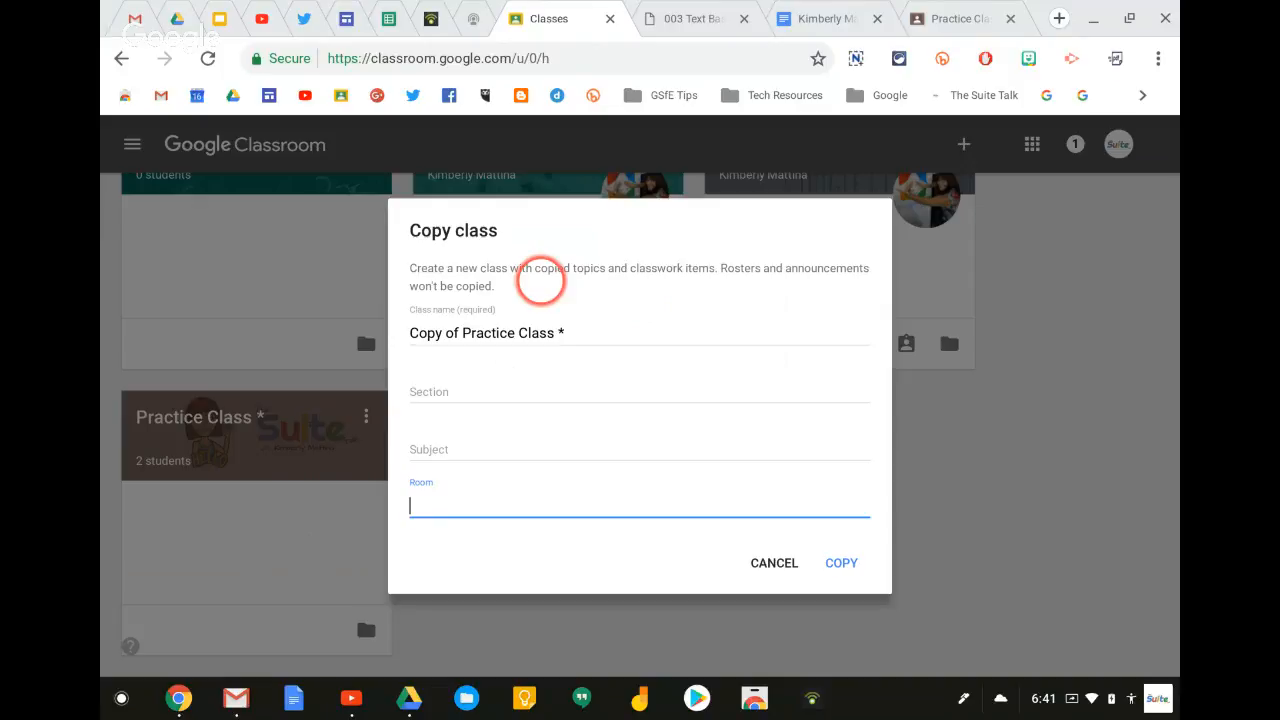
left_click(838, 563)
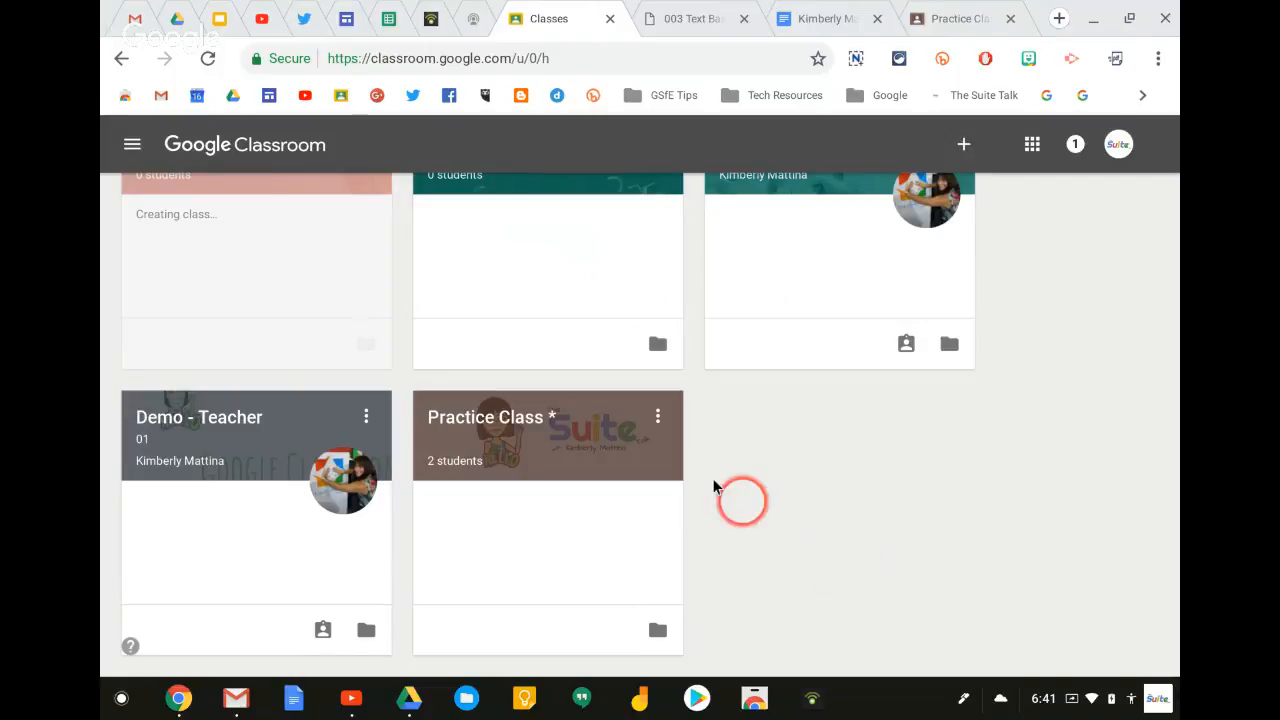
Refresh the overview of all classes and locate the copied class.
scroll(713, 487, "up", 2)
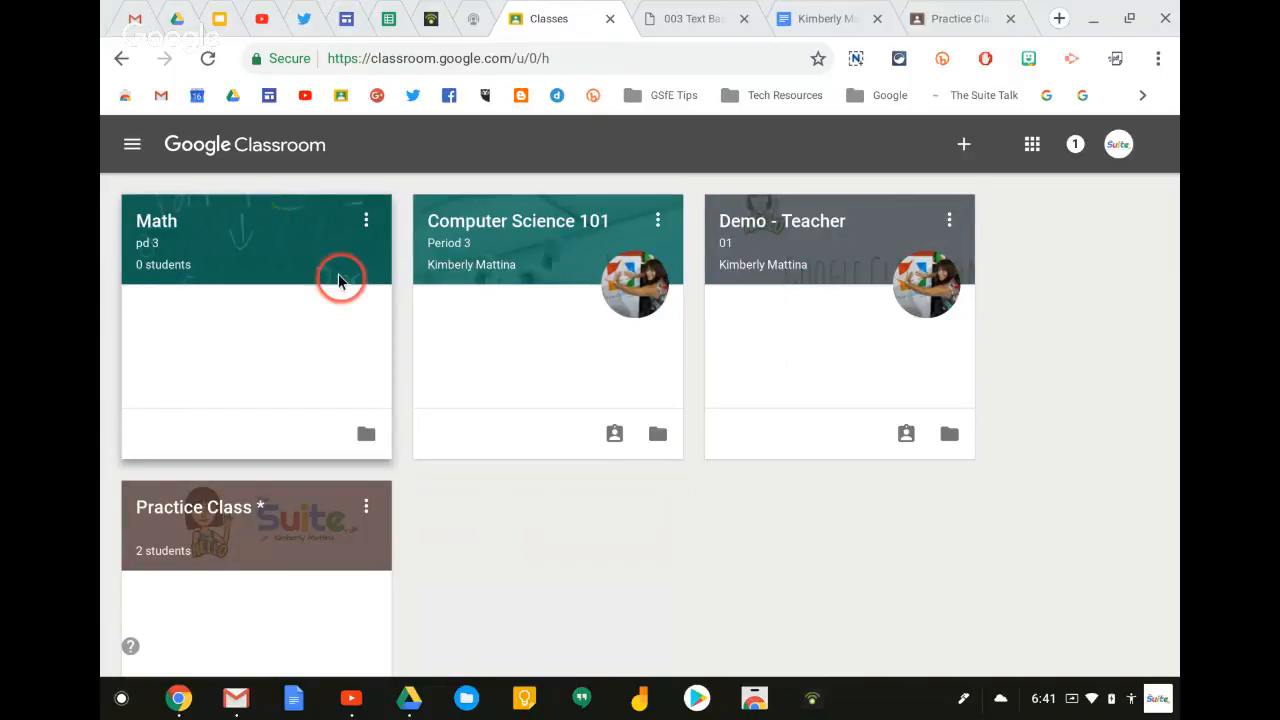
scroll(343, 277, "down", 2)
scroll(343, 277, "up", 2)
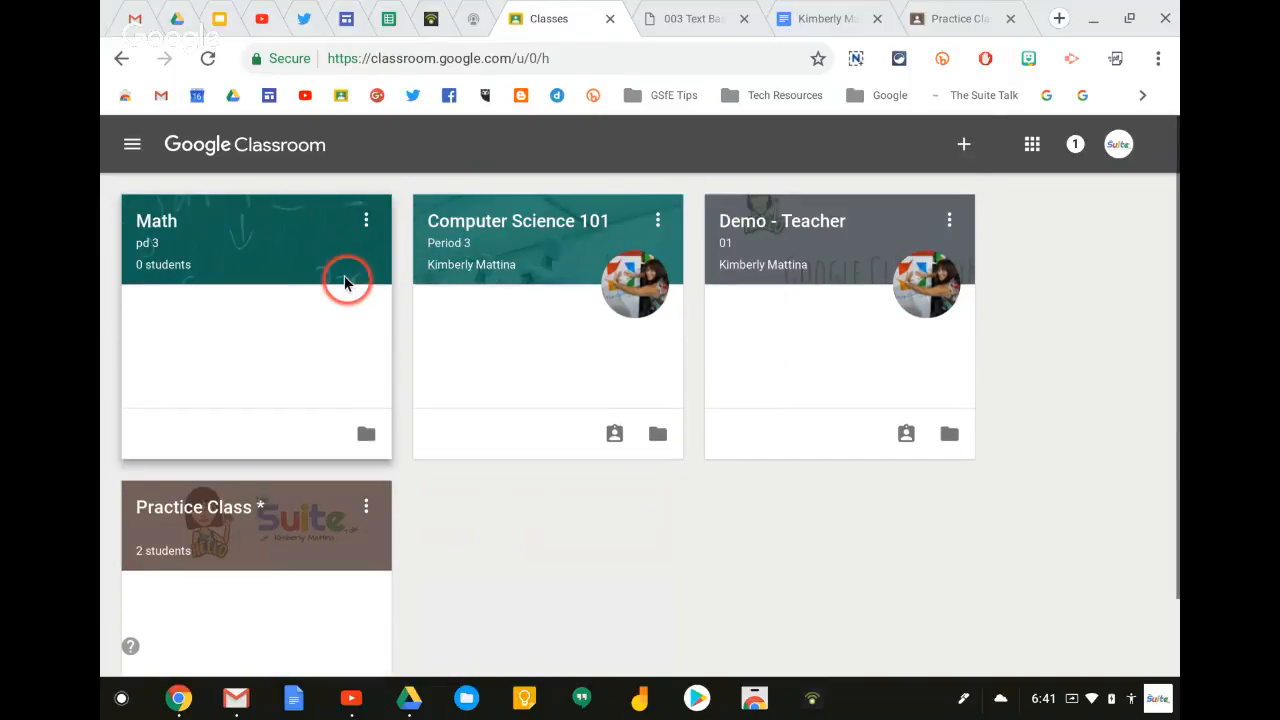
left_click(131, 144)
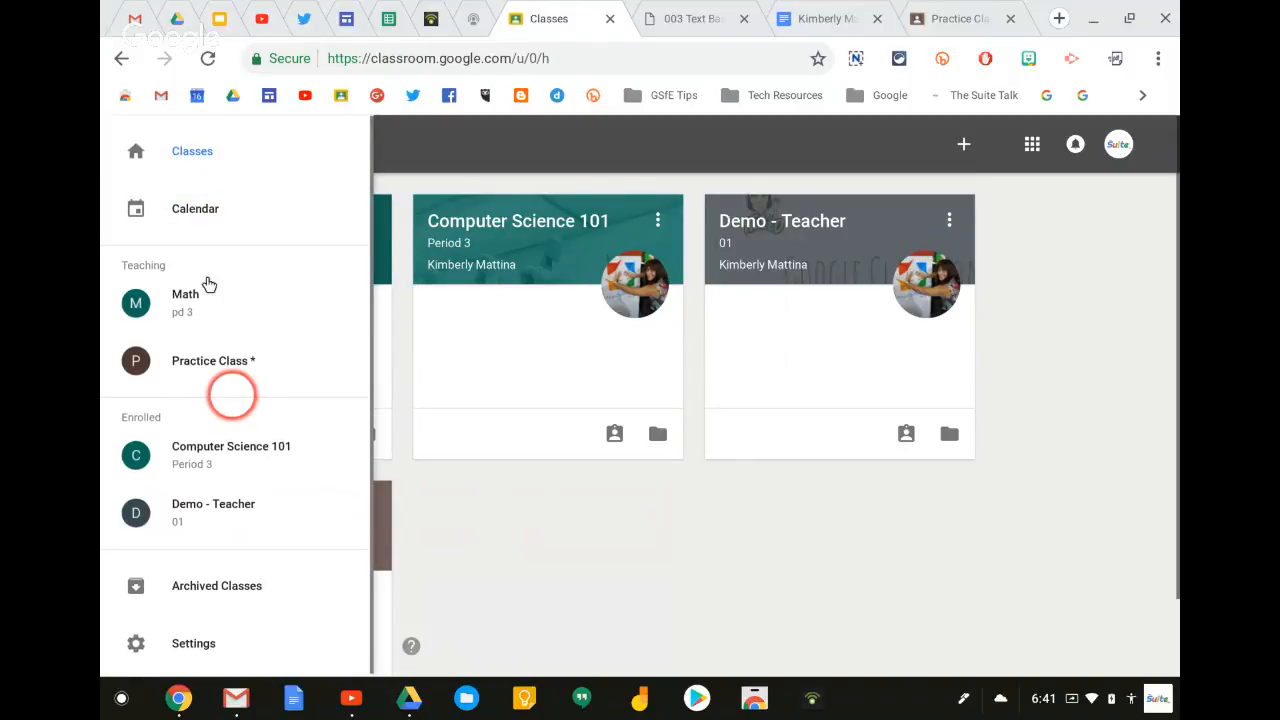
left_click(200, 160)
scroll(392, 345, "down", 2)
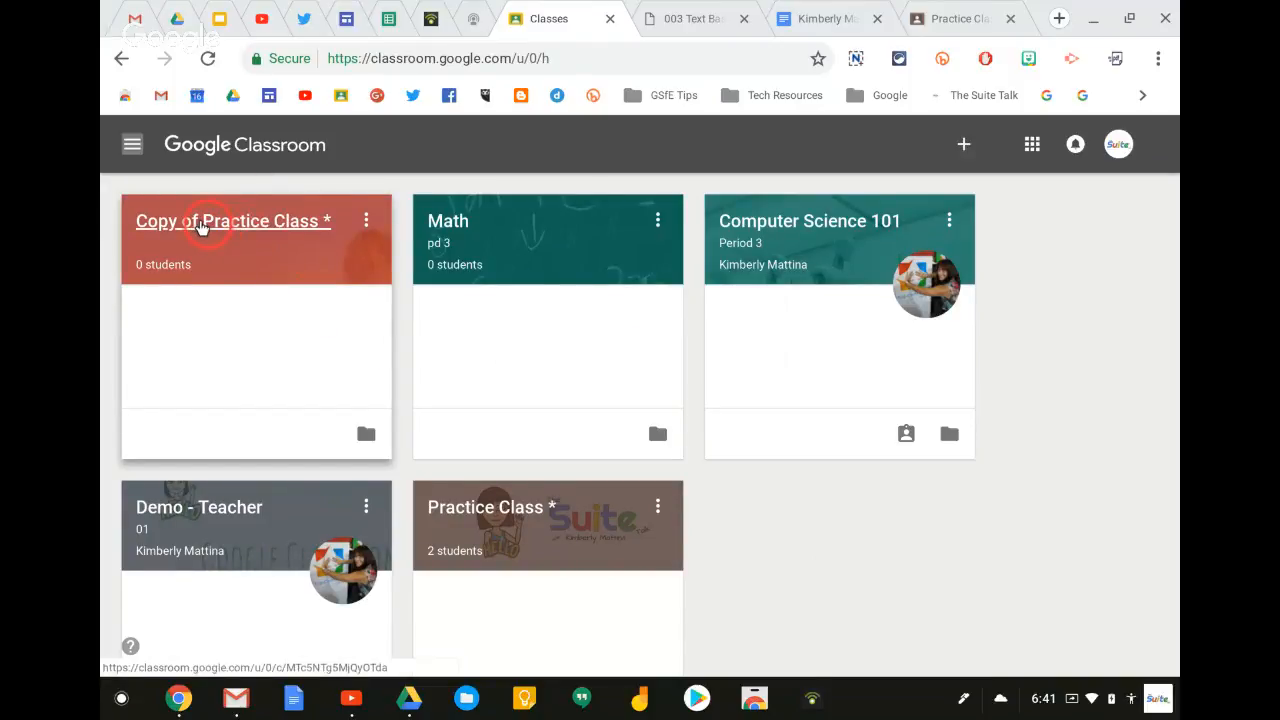
Open Copy of Practice Class, dismissing the classwork introduction, and review its copied topics and classwork items.
left_click(258, 220)
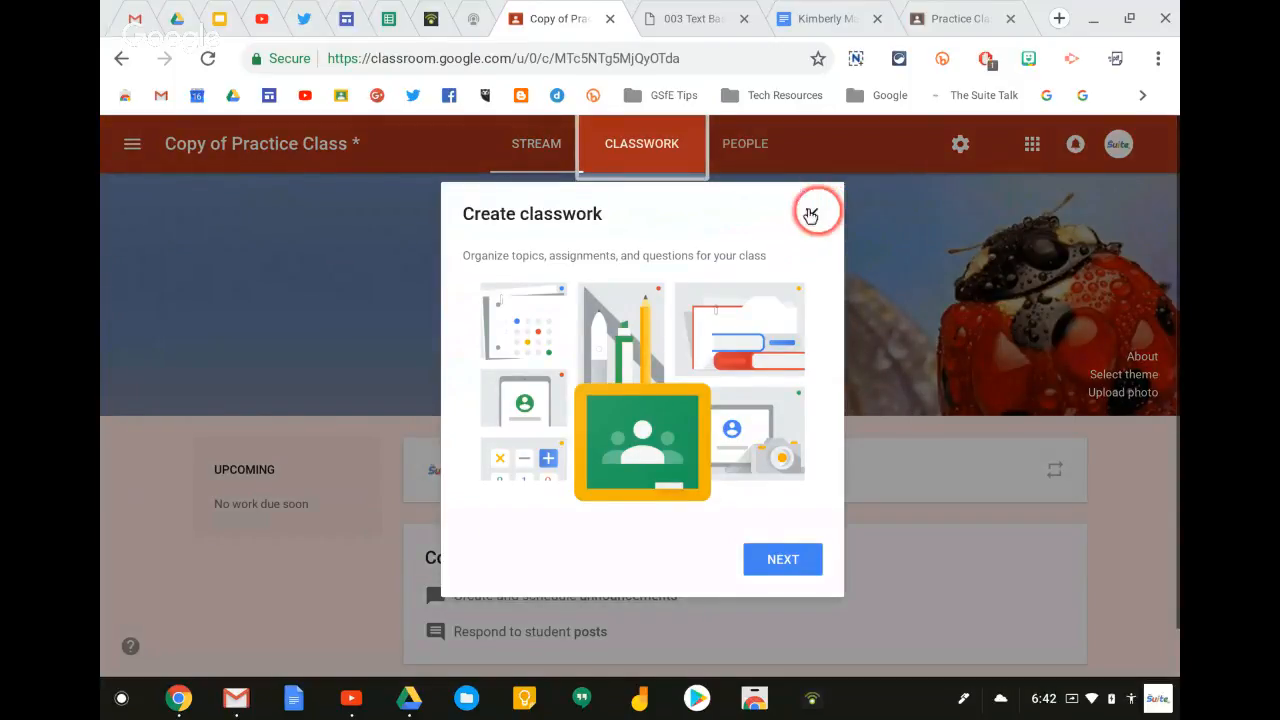
left_click(810, 216)
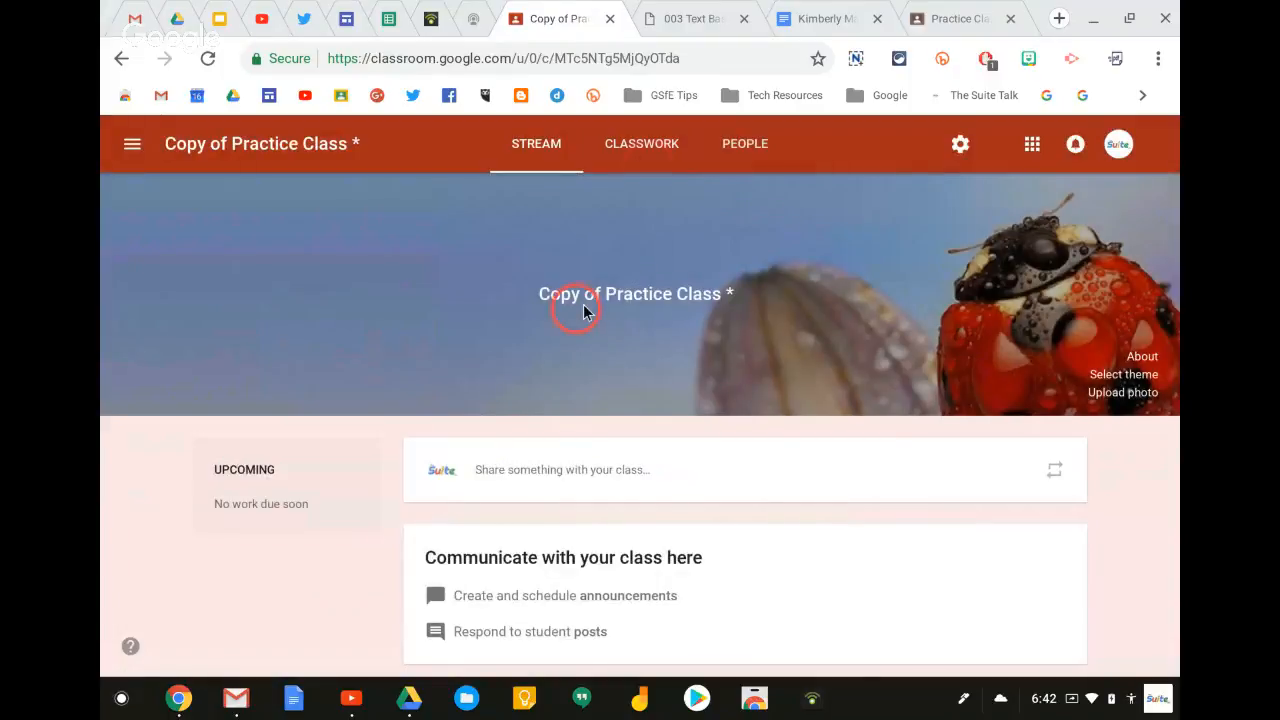
left_click(640, 143)
scroll(477, 251, "down", 1)
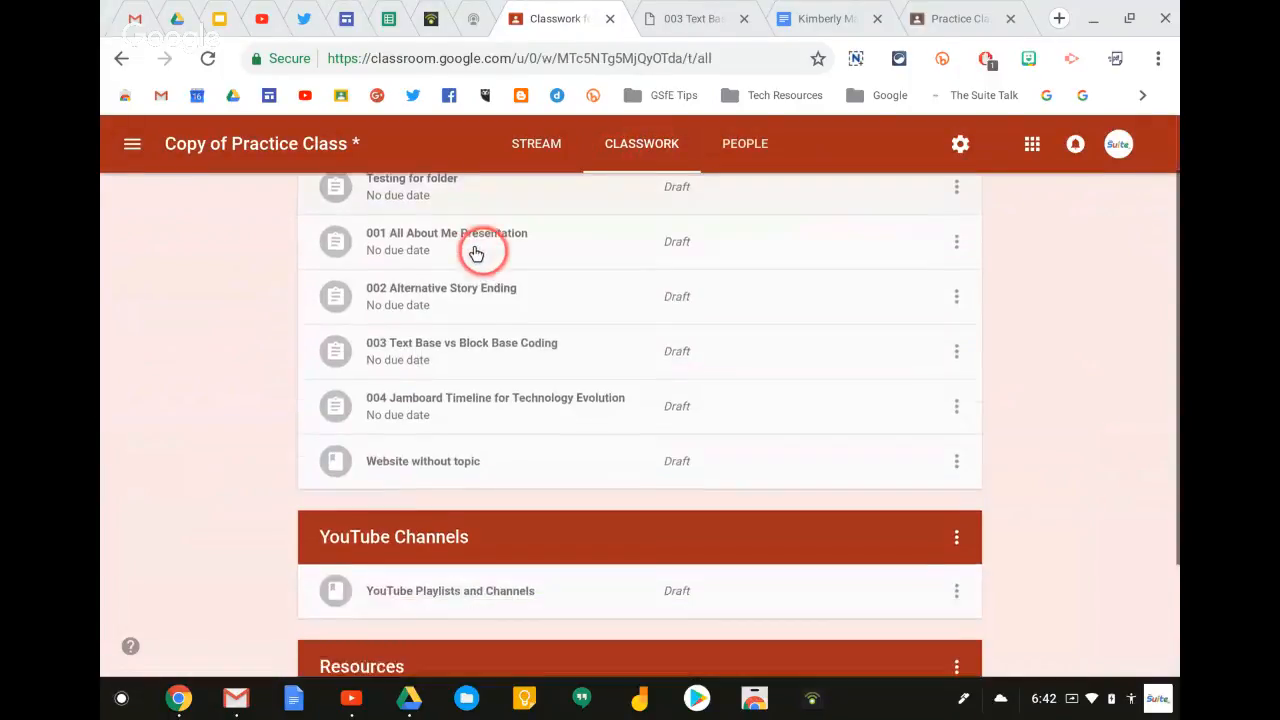
scroll(477, 251, "down", 3)
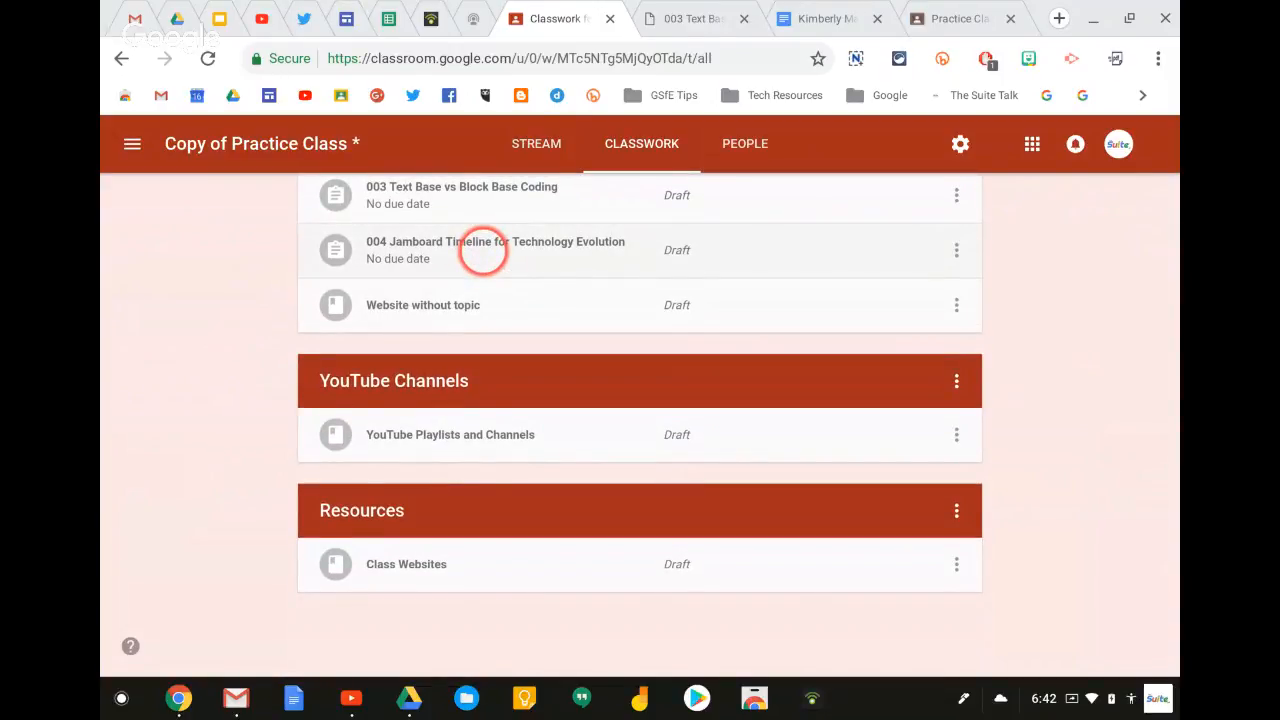
scroll(483, 252, "up", 5)
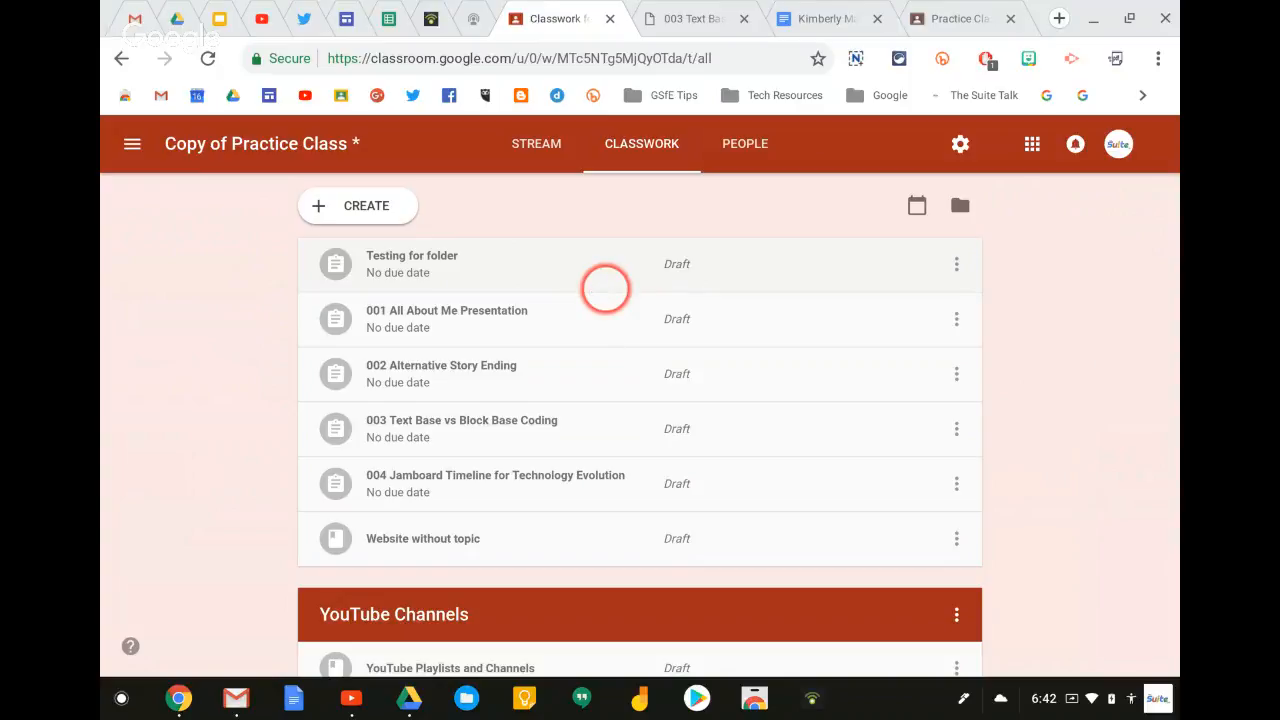
Check the copied class's People page and compare its Stream with its Classwork page.
left_click(747, 140)
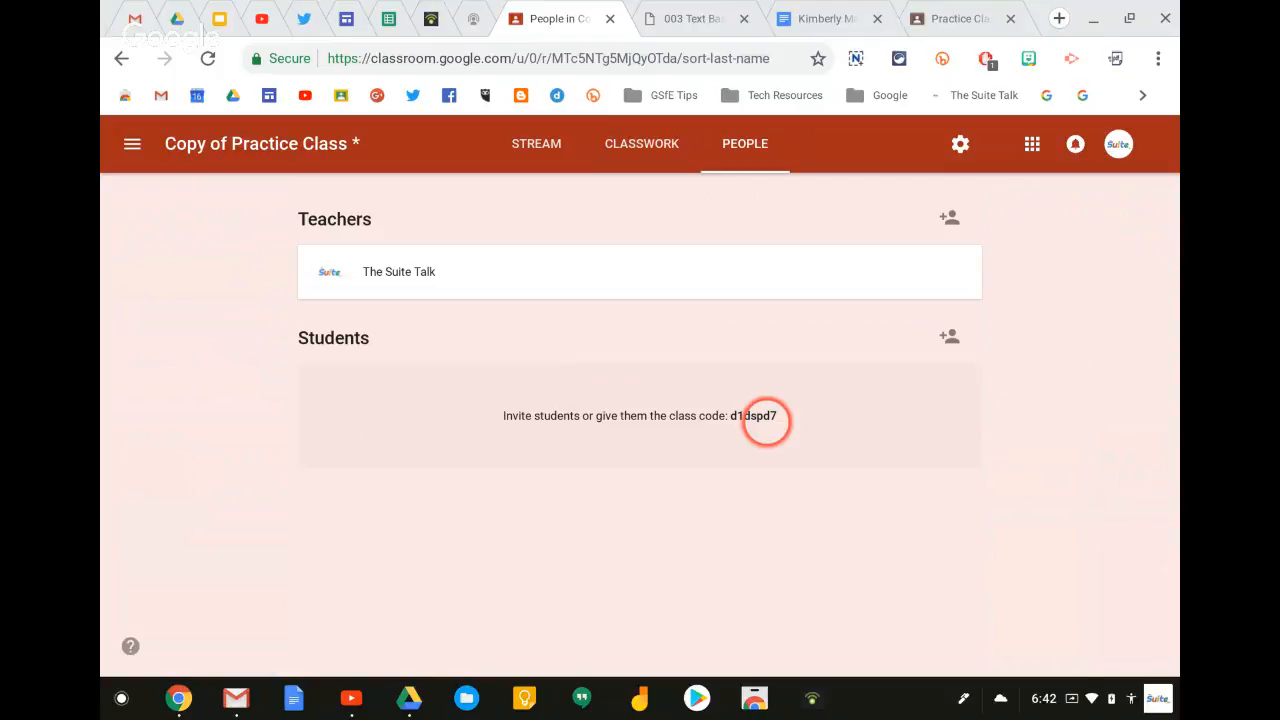
left_click(524, 142)
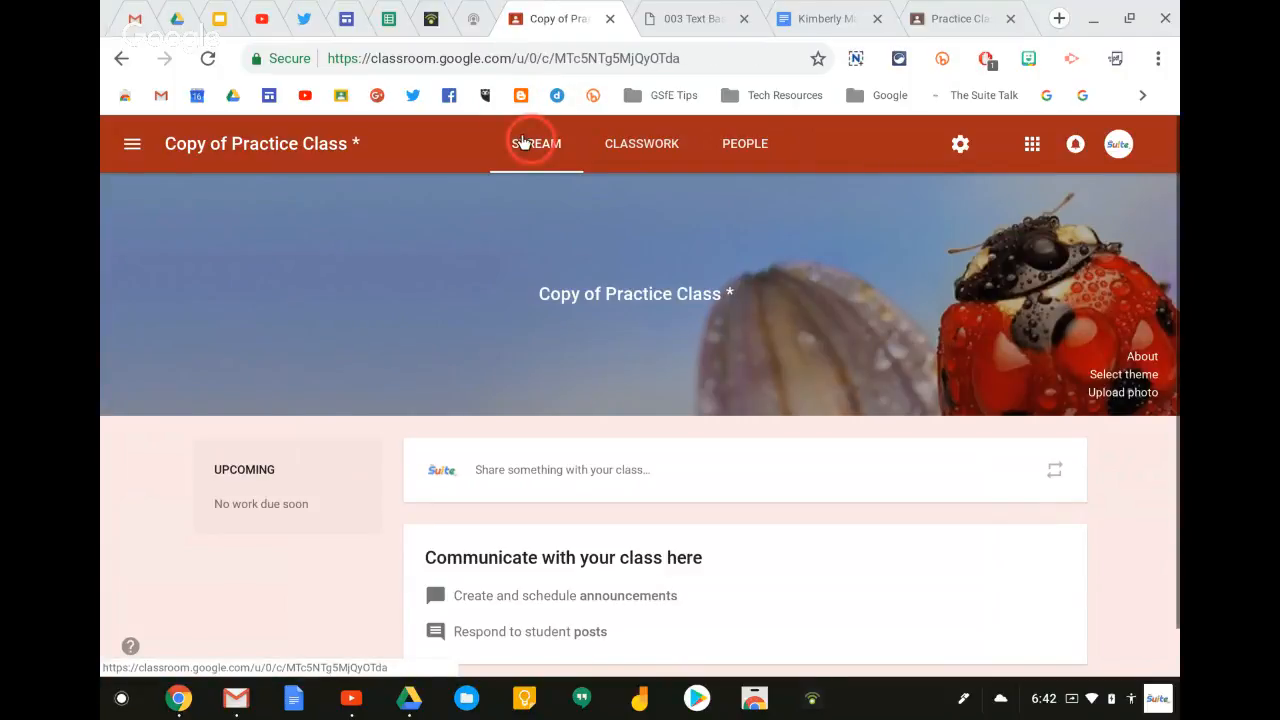
left_click(642, 147)
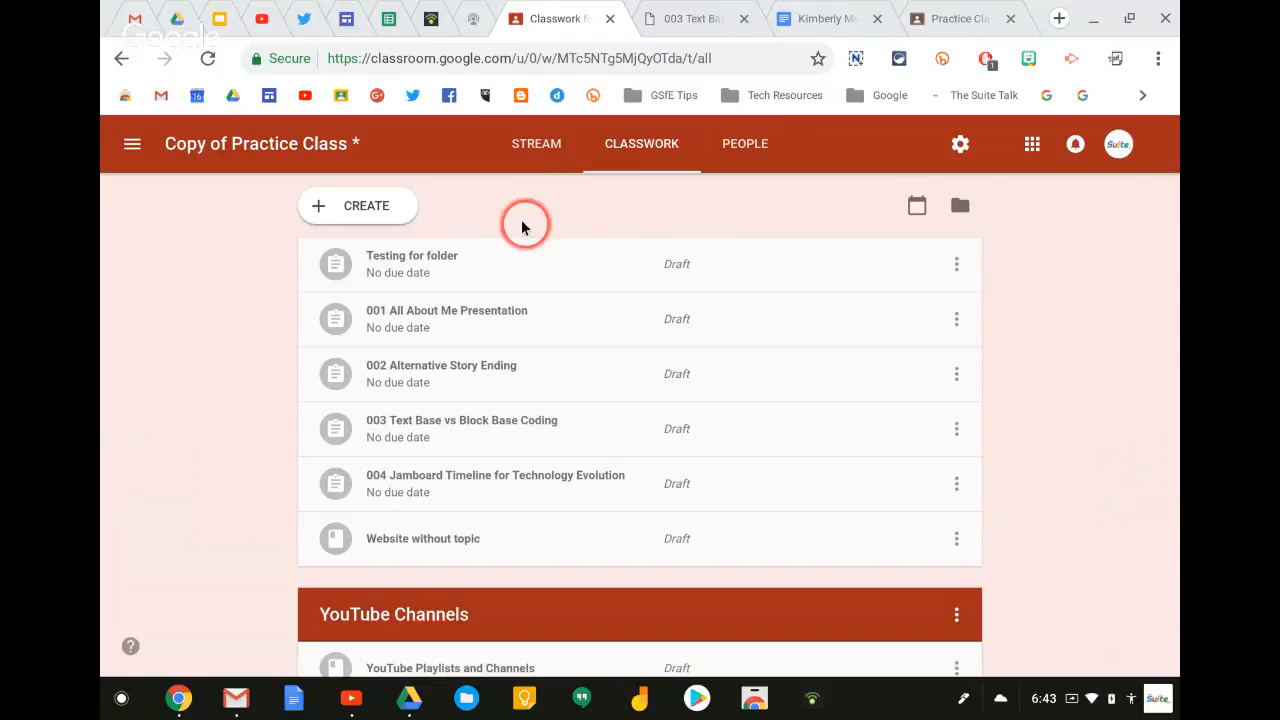
left_click(533, 145)
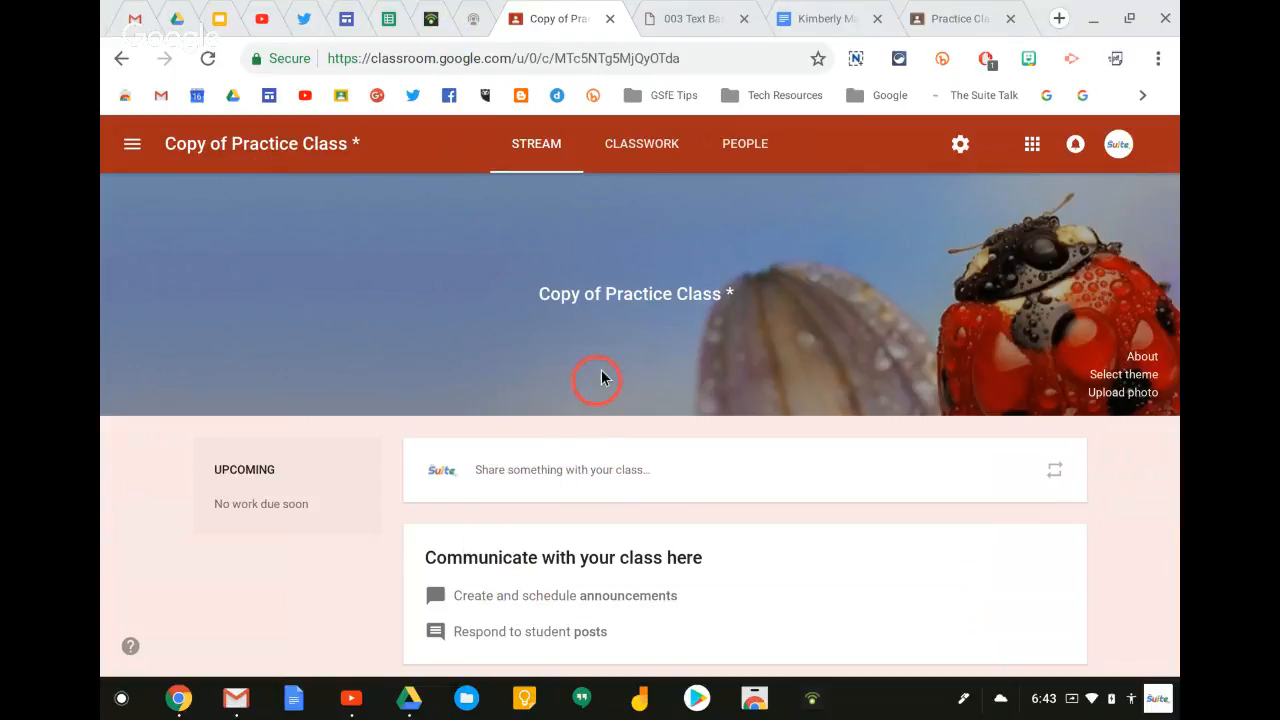
Close the student's document and the 003 Text Base vs Block Base Coding grading page to reach the student's Practice Class.
left_click(686, 10)
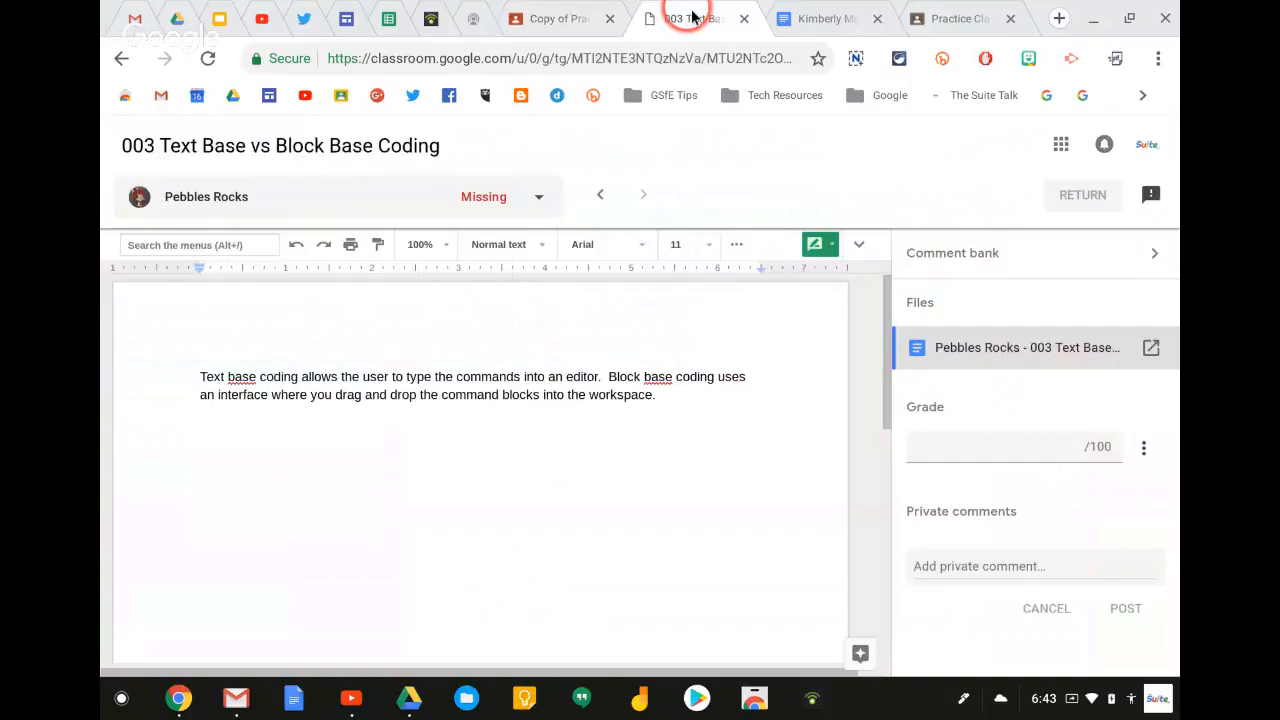
left_click(792, 20)
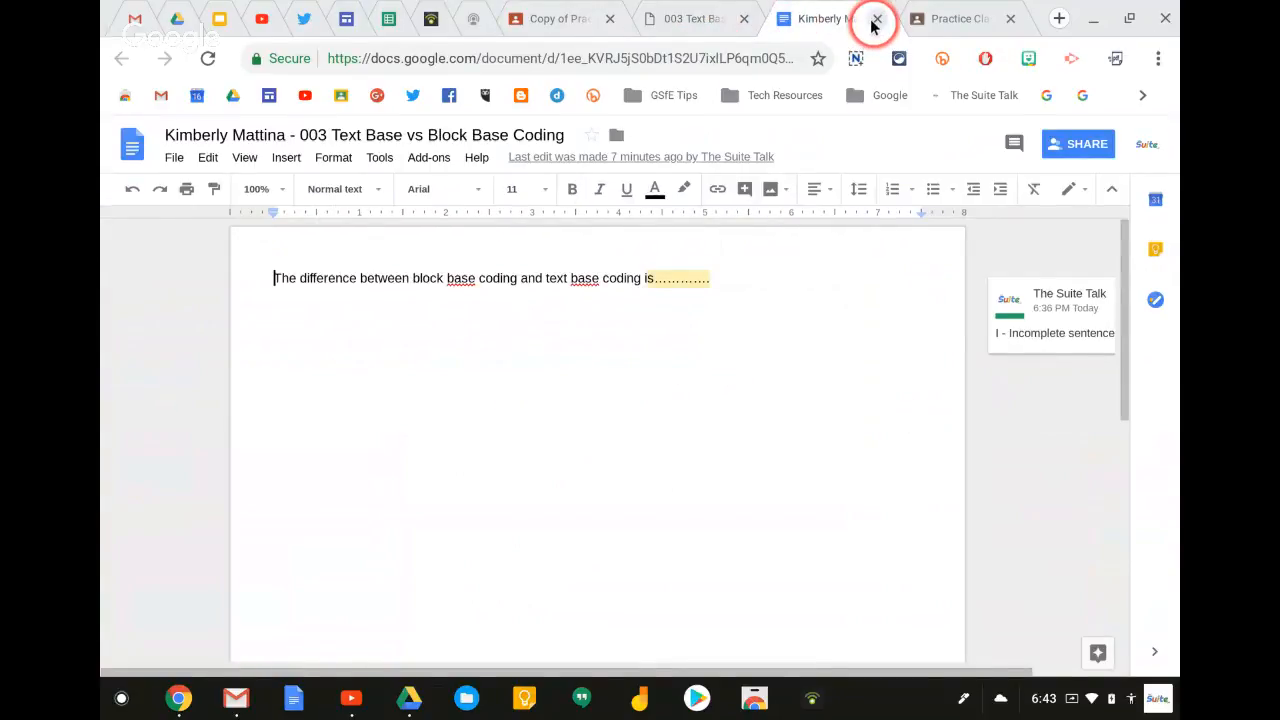
left_click(875, 20)
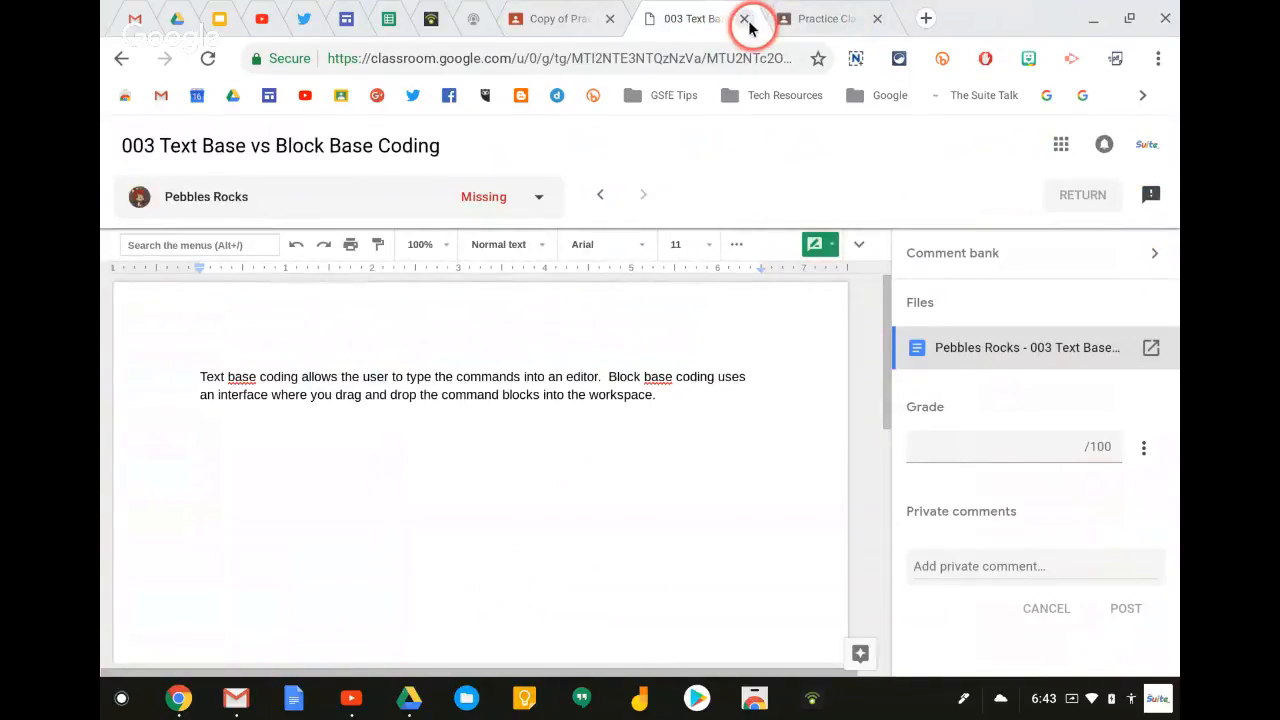
left_click(745, 20)
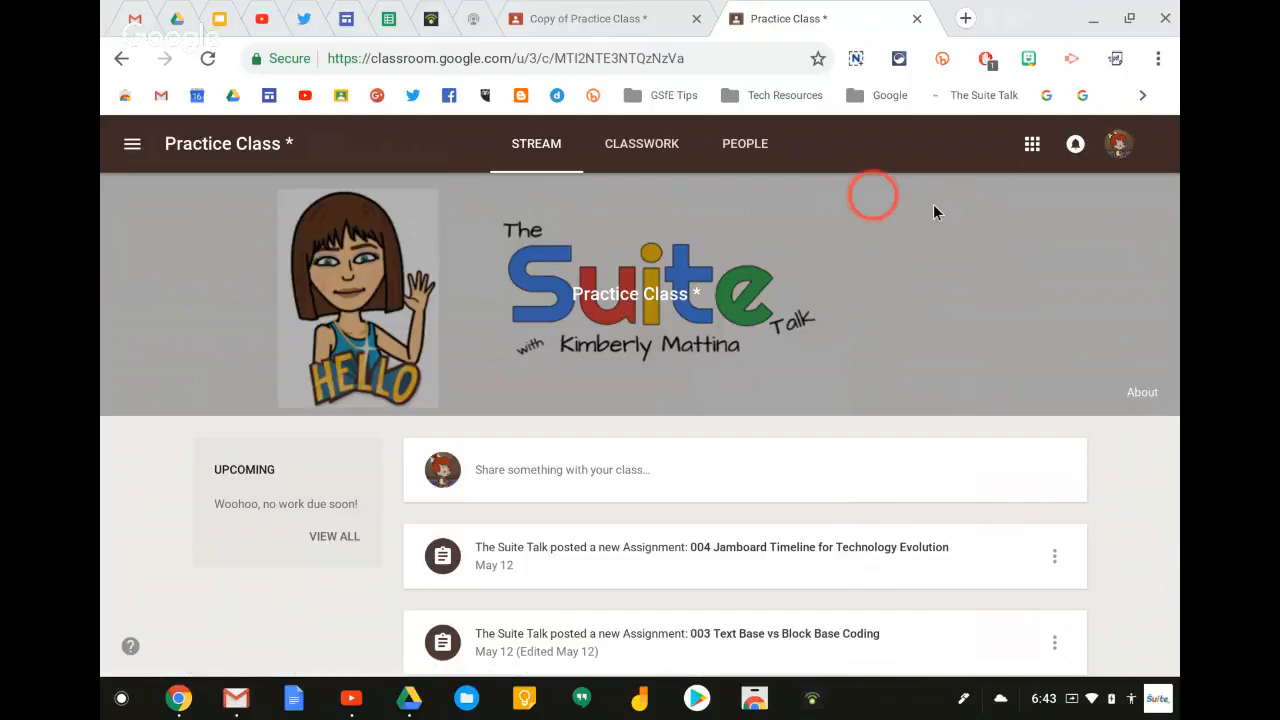
Review the assignment posts in the Practice Class stream from the student's account.
scroll(757, 365, "down", 3)
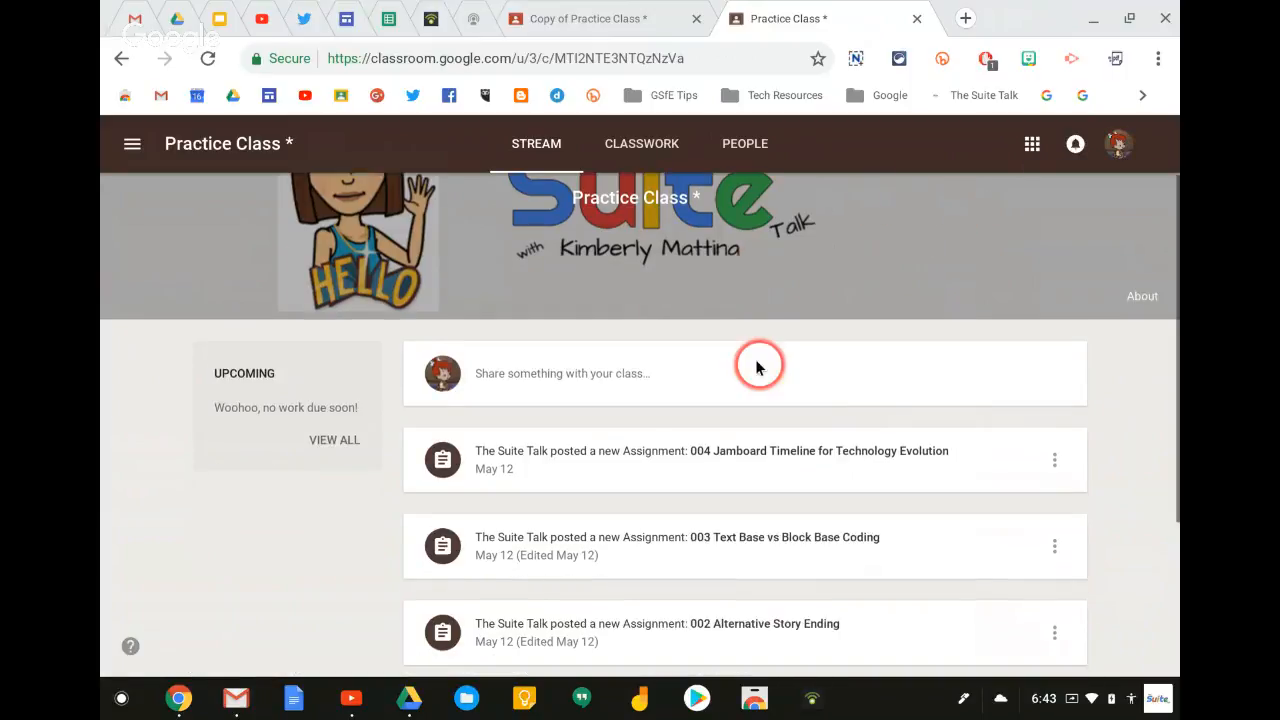
scroll(757, 365, "up", 2)
scroll(757, 365, "up", 1)
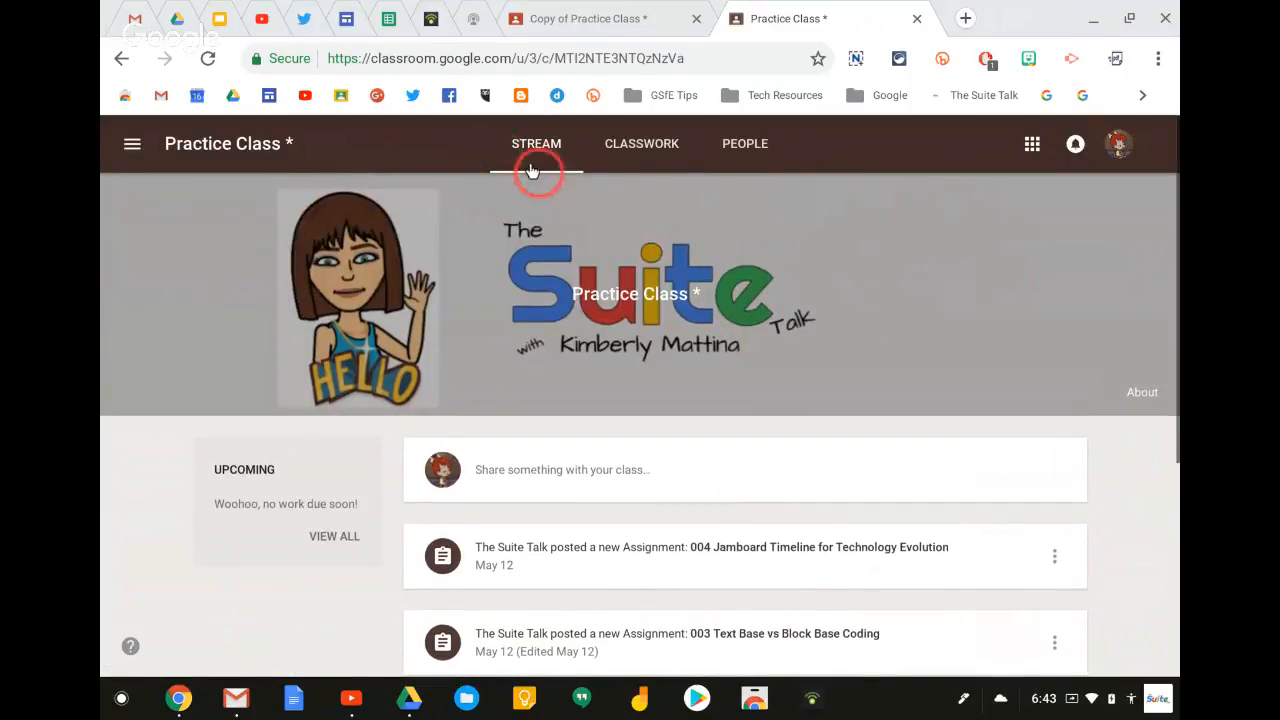
scroll(535, 170, "down", 1)
scroll(543, 183, "down", 3)
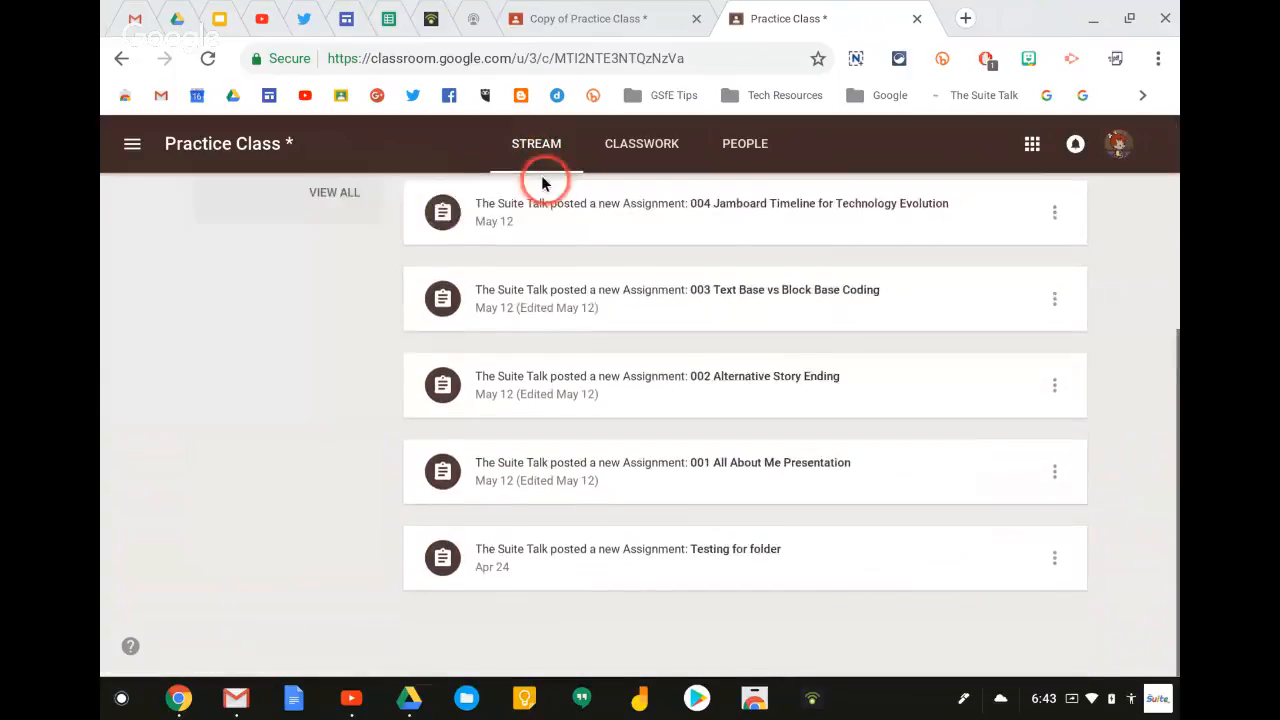
scroll(543, 182, "up", 4)
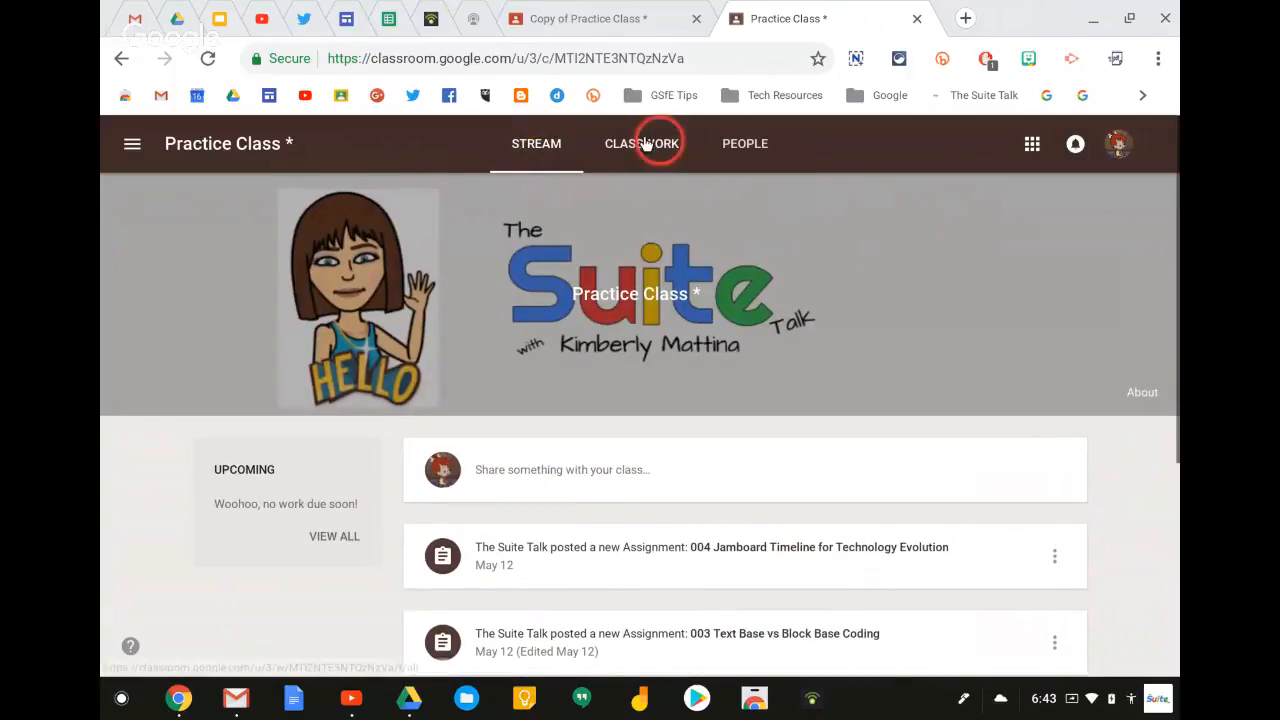
Review the student's Classwork page in Practice Class, from the ungrouped assignments through the YouTube Channels and Resources topics.
left_click(648, 143)
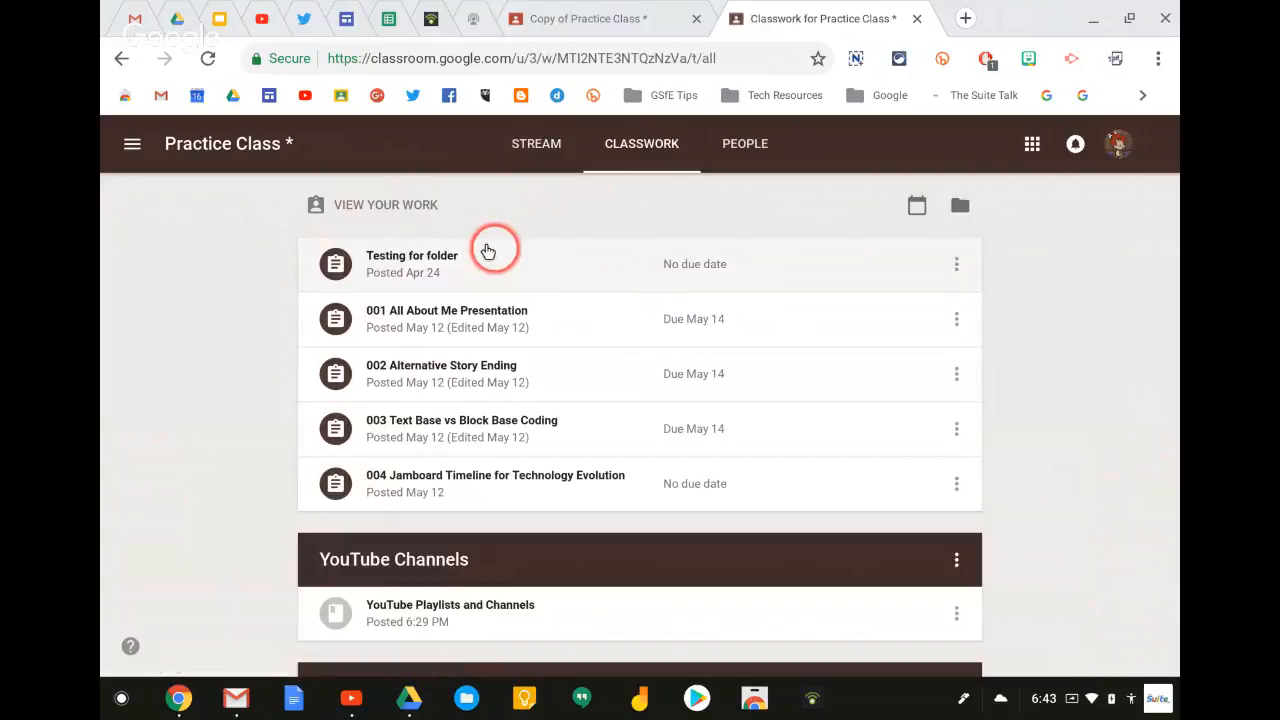
scroll(525, 245, "down", 3)
scroll(487, 250, "down", 1)
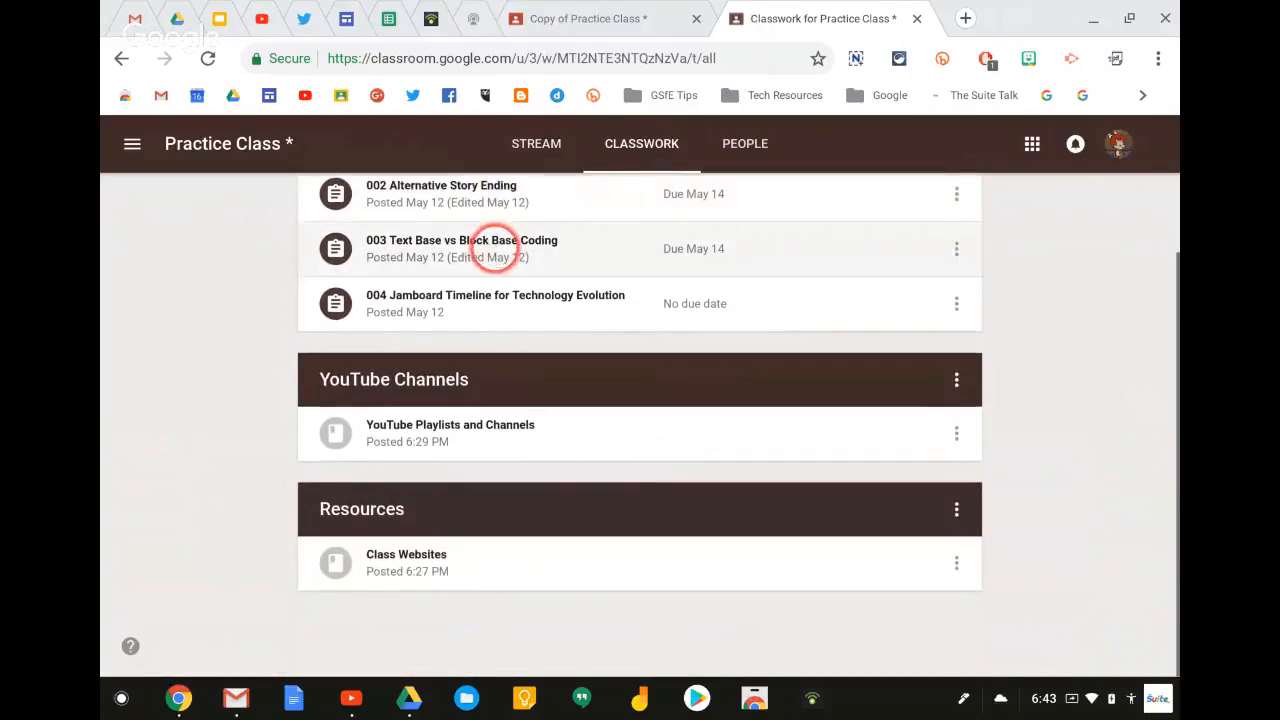
scroll(420, 308, "up", 4)
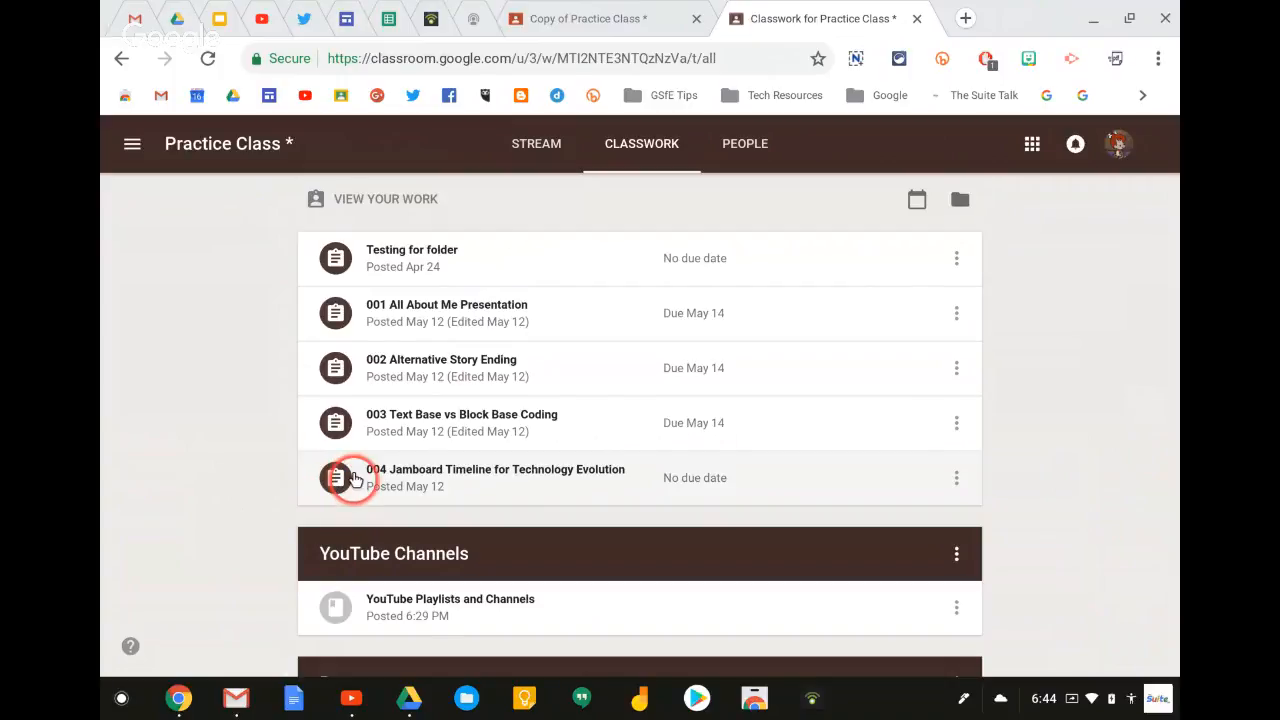
View the student's own work list filtered by Missing, Assigned and Returned with grade, and return to the unfiltered list.
left_click(376, 201)
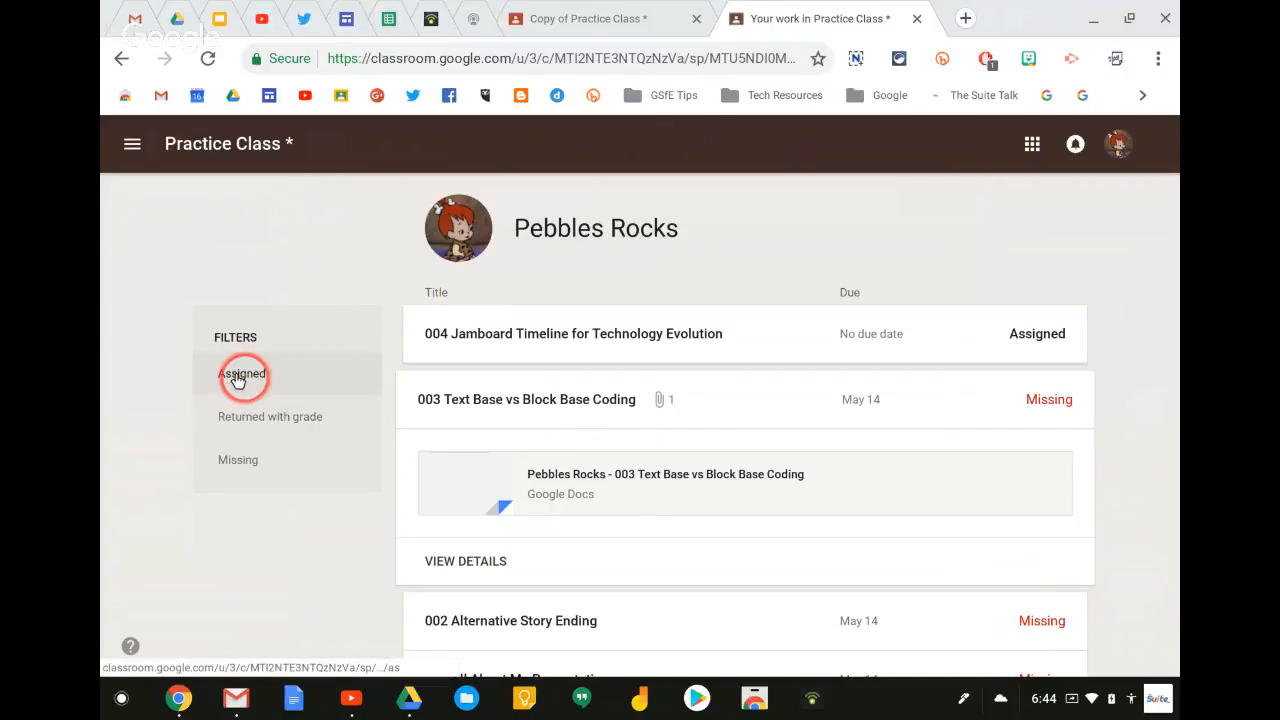
left_click(222, 465)
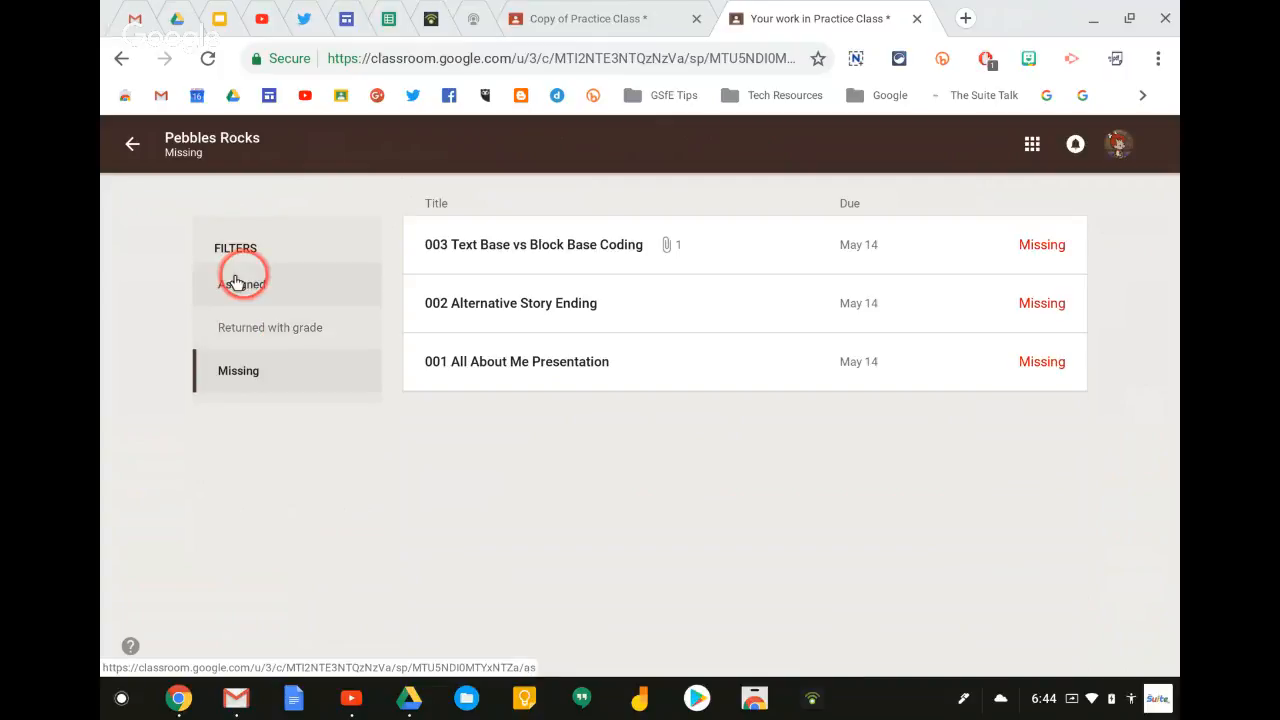
left_click(246, 293)
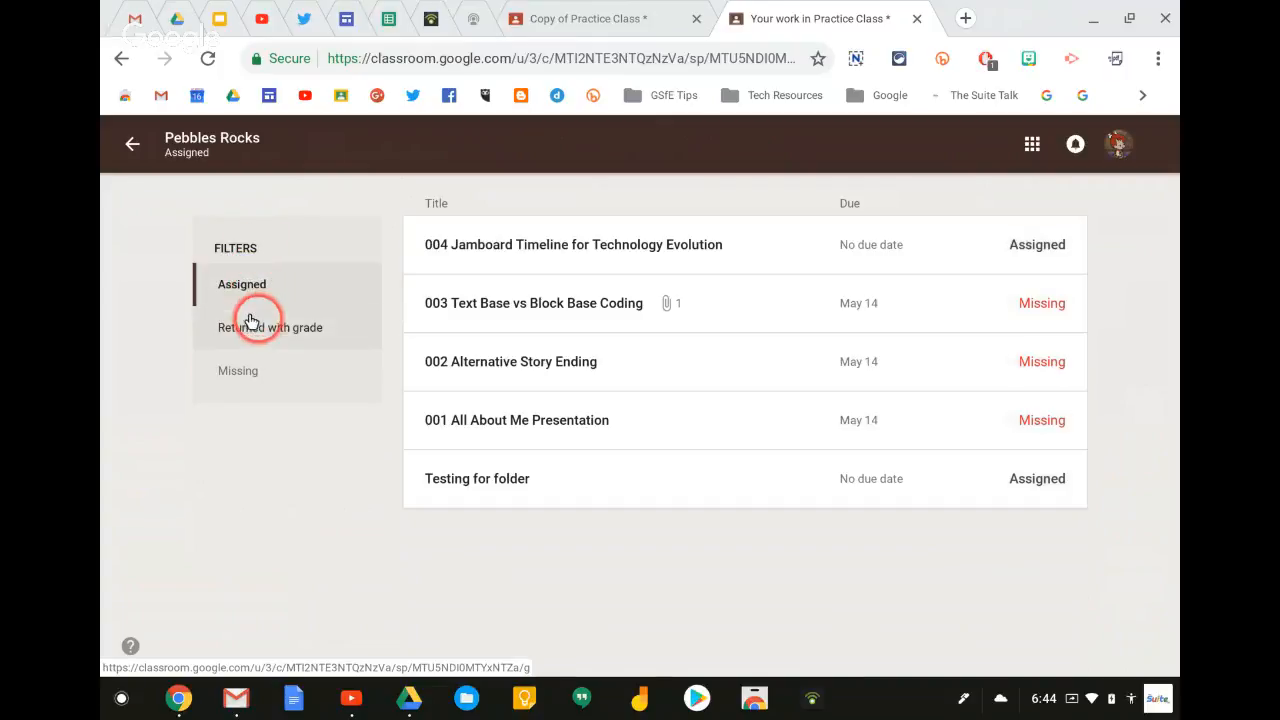
left_click(253, 328)
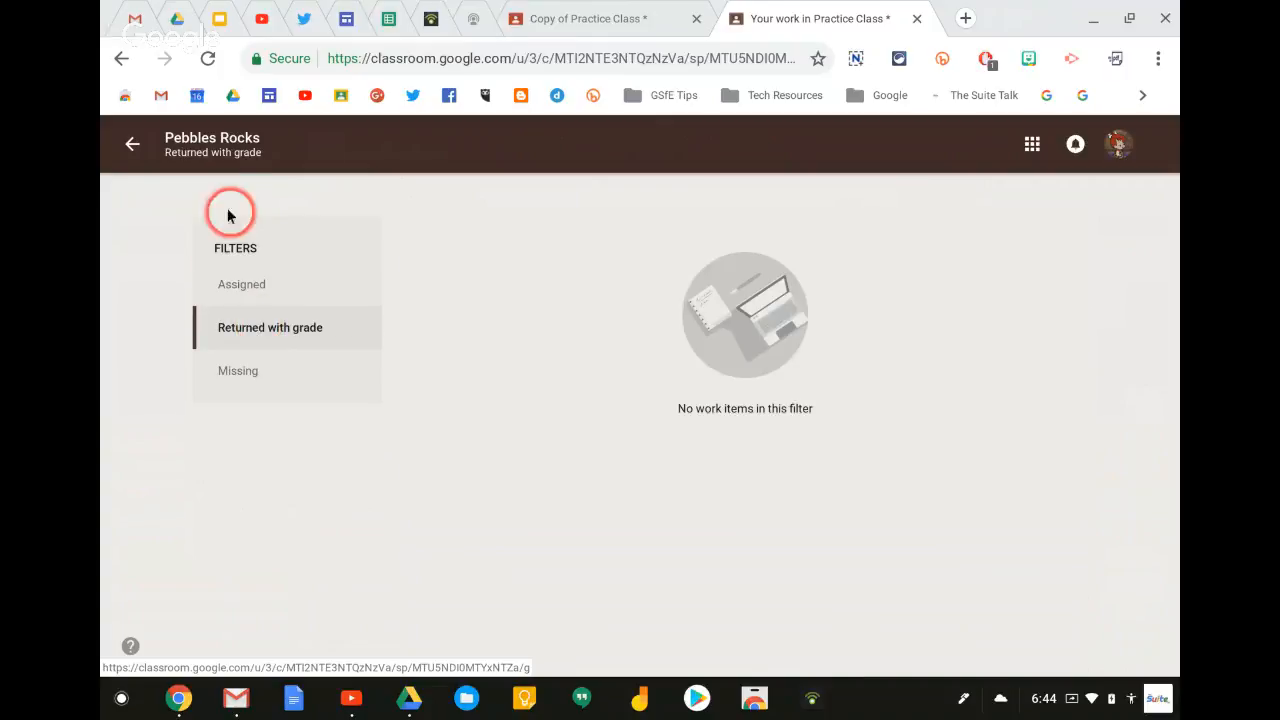
left_click(130, 150)
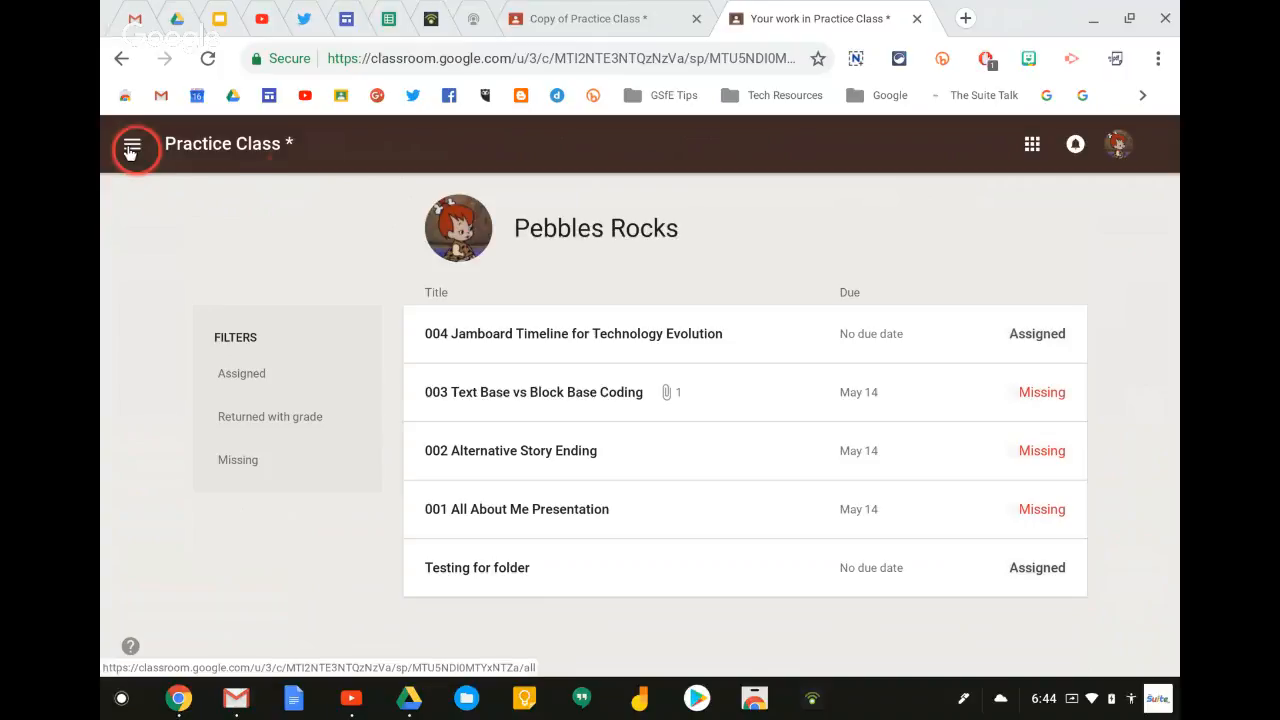
Return to Practice Class and check the student's People page, followed by the topics and assignments on the Classwork page.
left_click(208, 146)
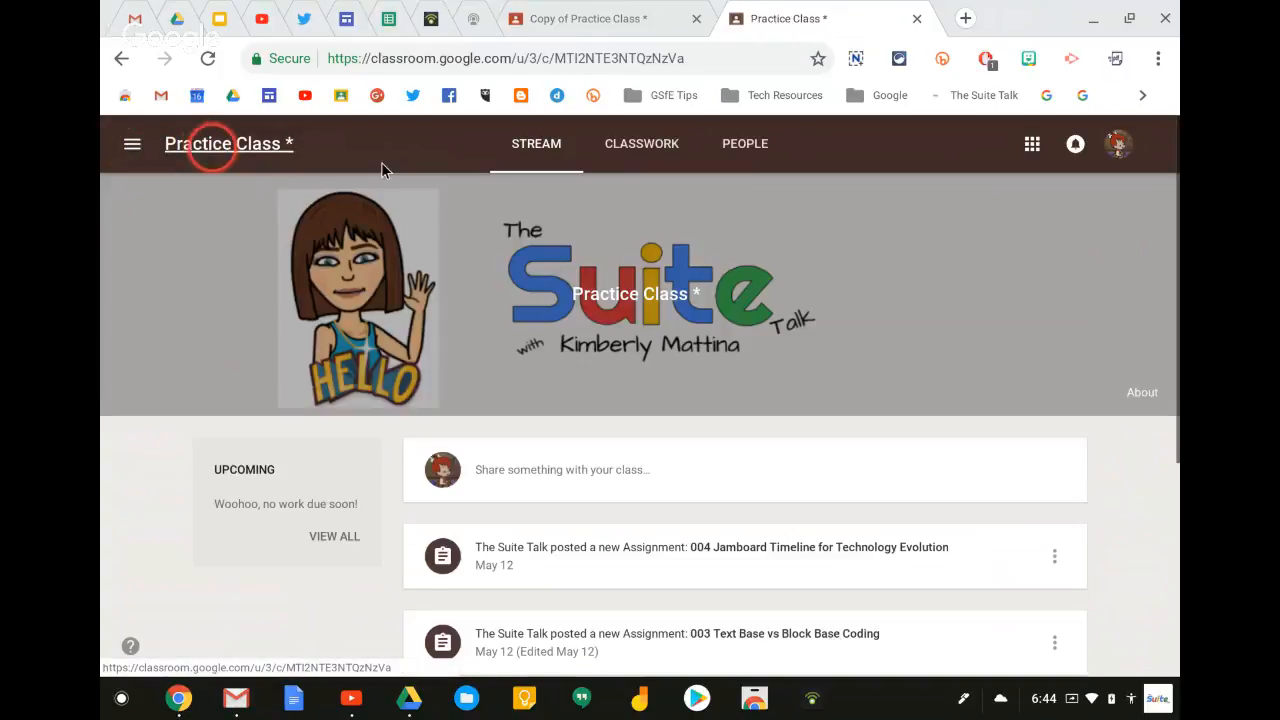
left_click(750, 150)
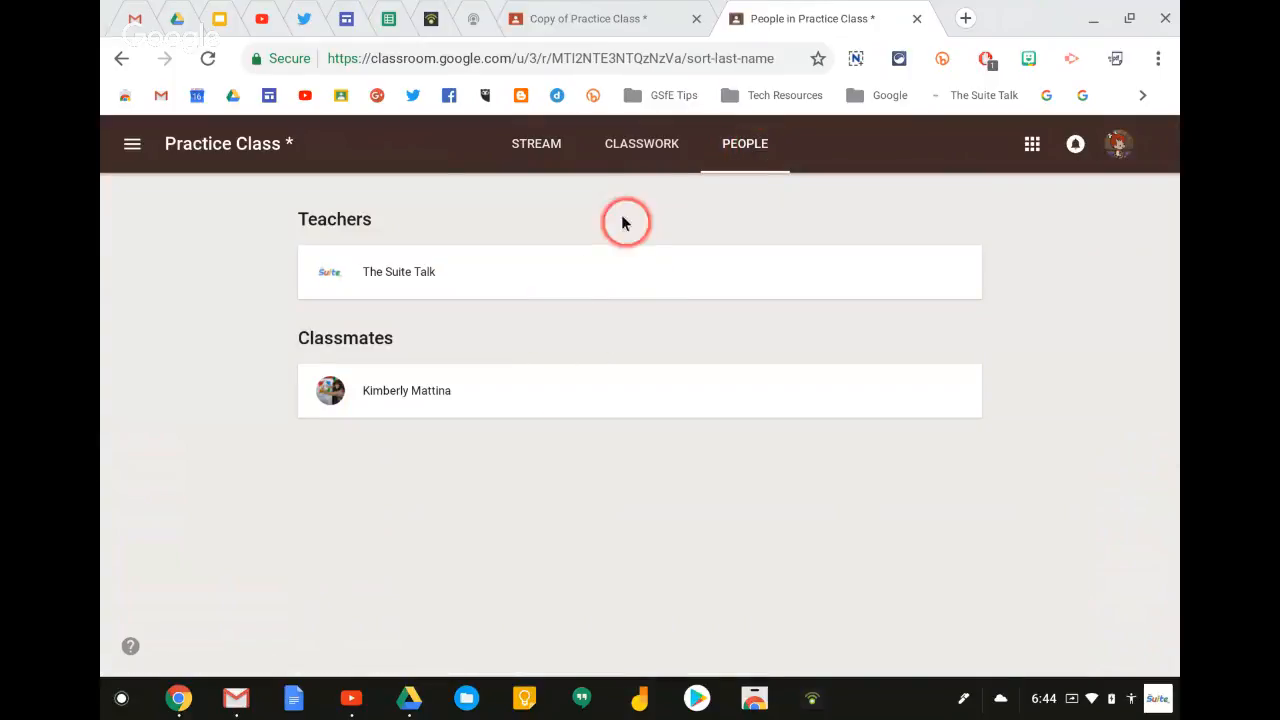
left_click(645, 145)
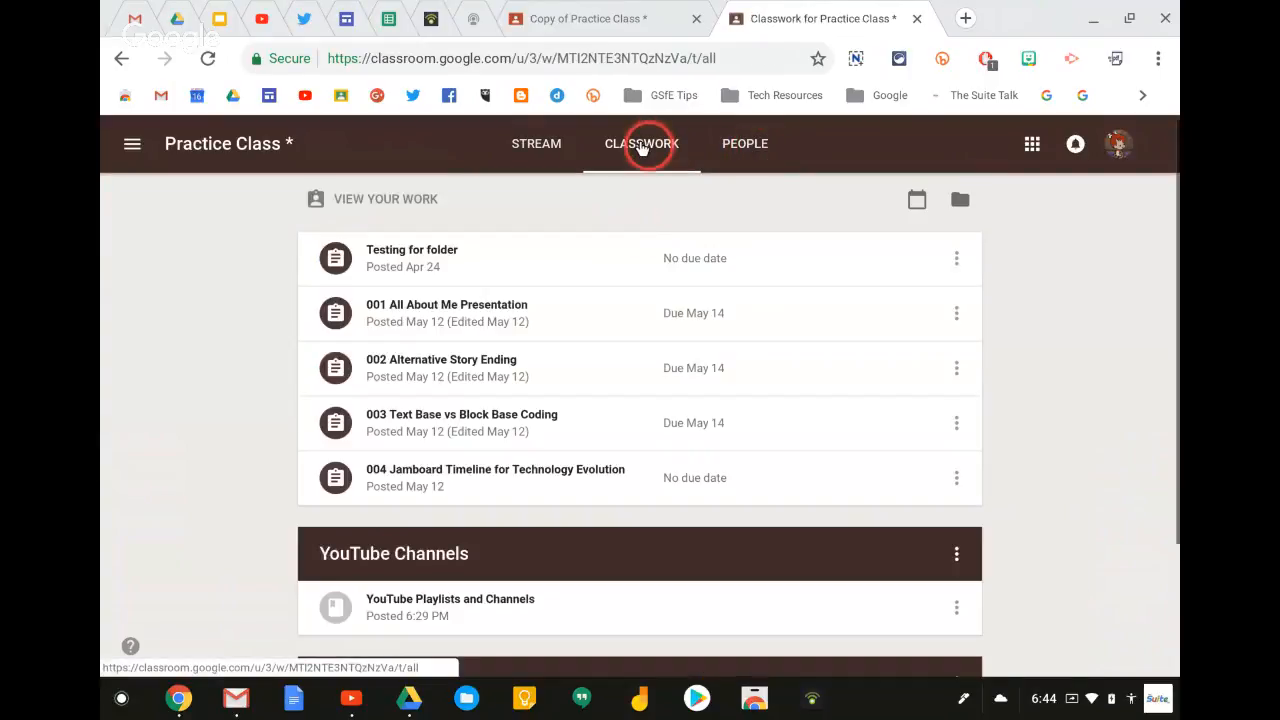
scroll(686, 208, "down", 3)
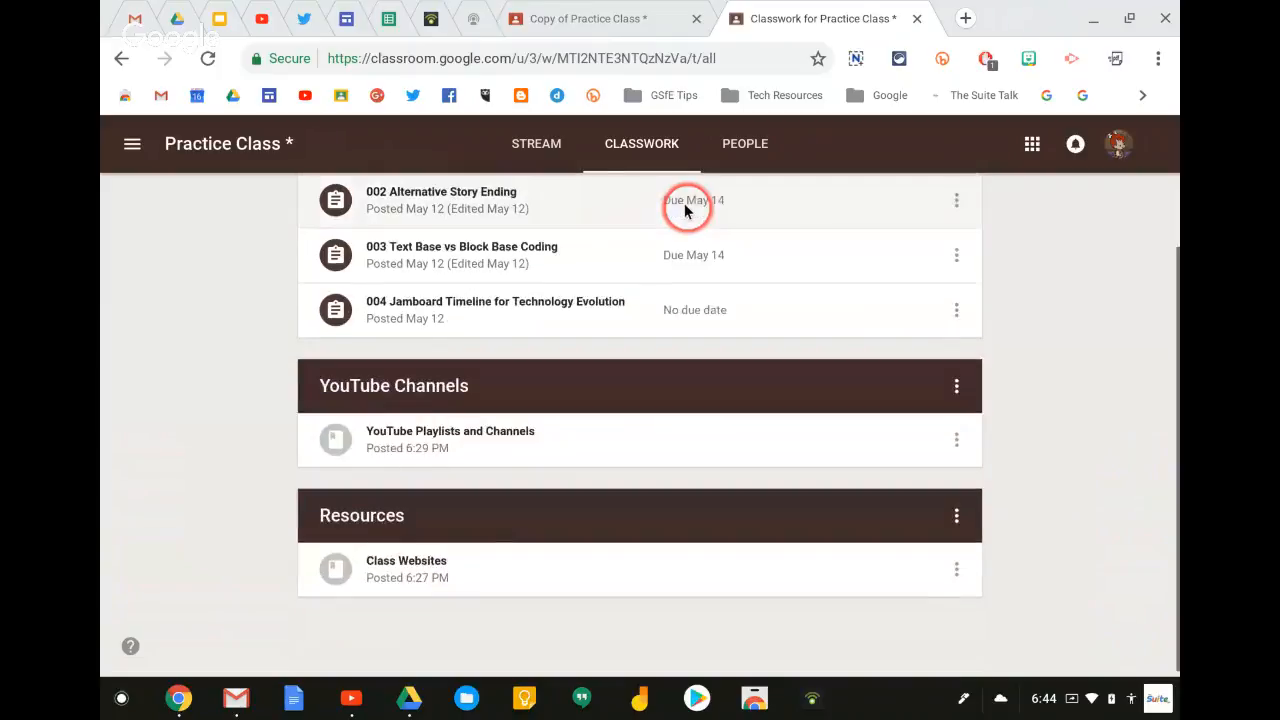
scroll(687, 207, "up", 3)
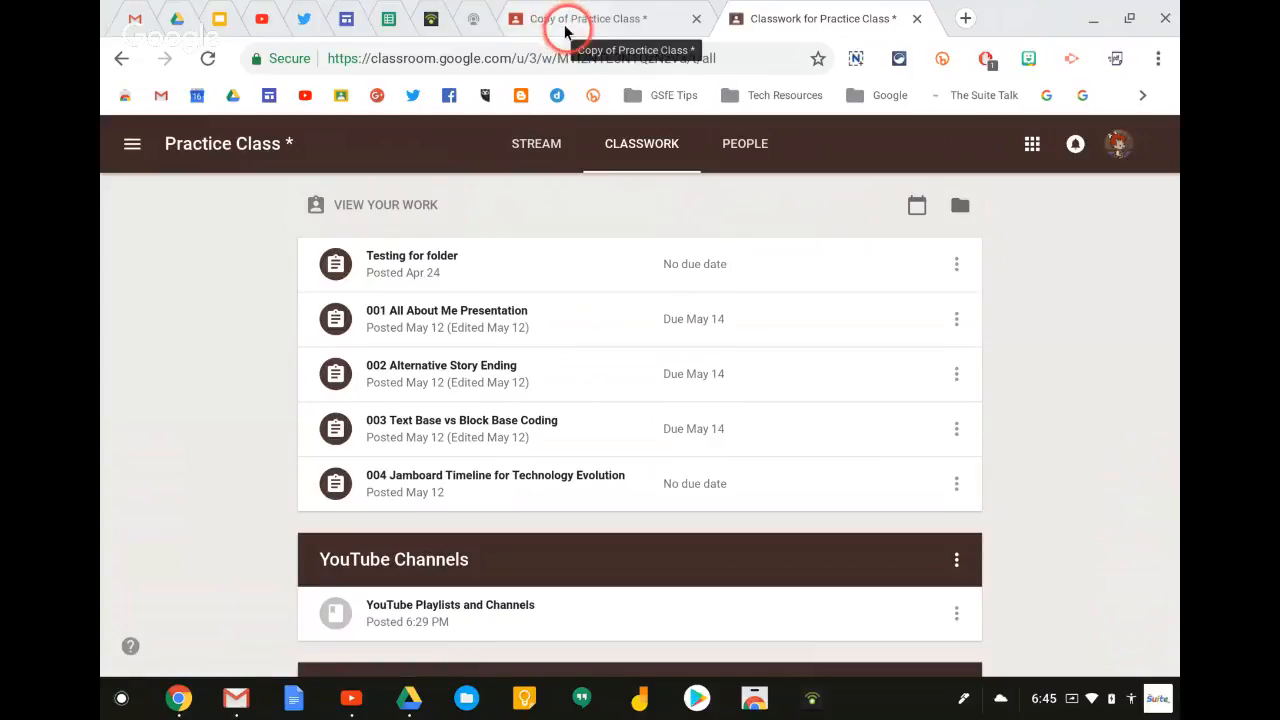
Switch to the Present The Suite Talk Card presentation and show slides 1 and 2 full screen, exiting the slideshow after each.
left_click(605, 30)
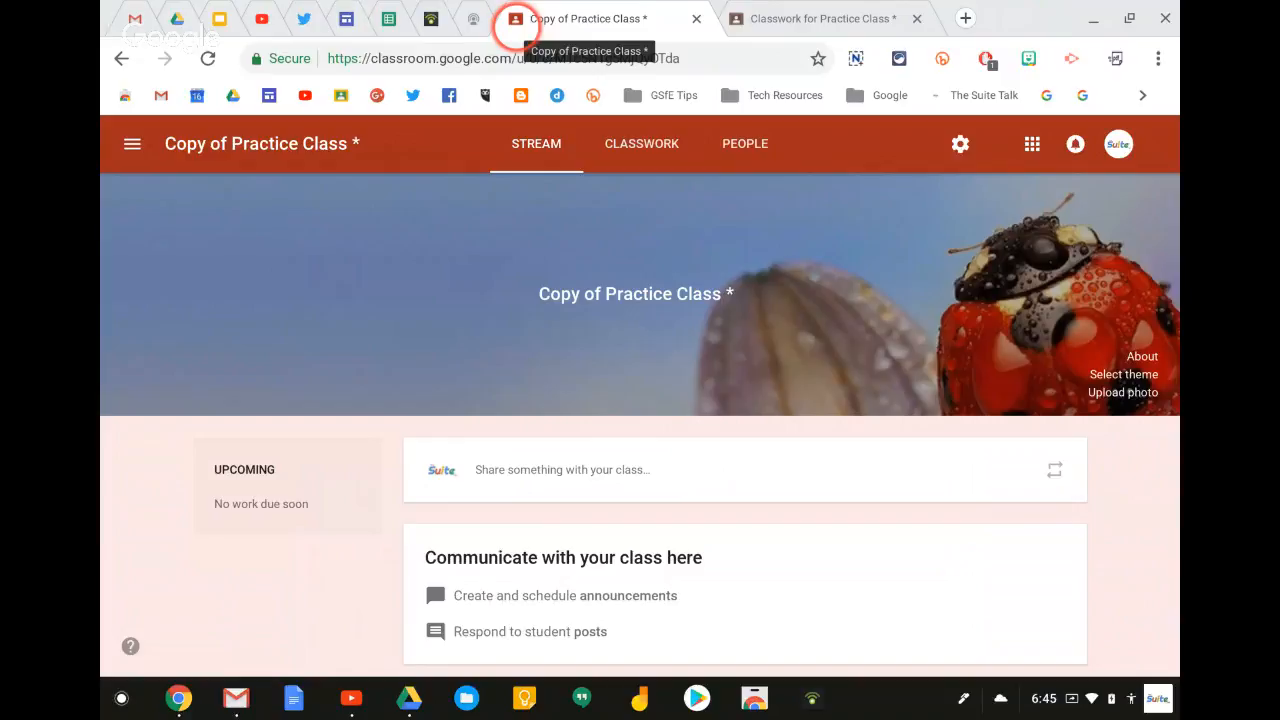
left_click(219, 19)
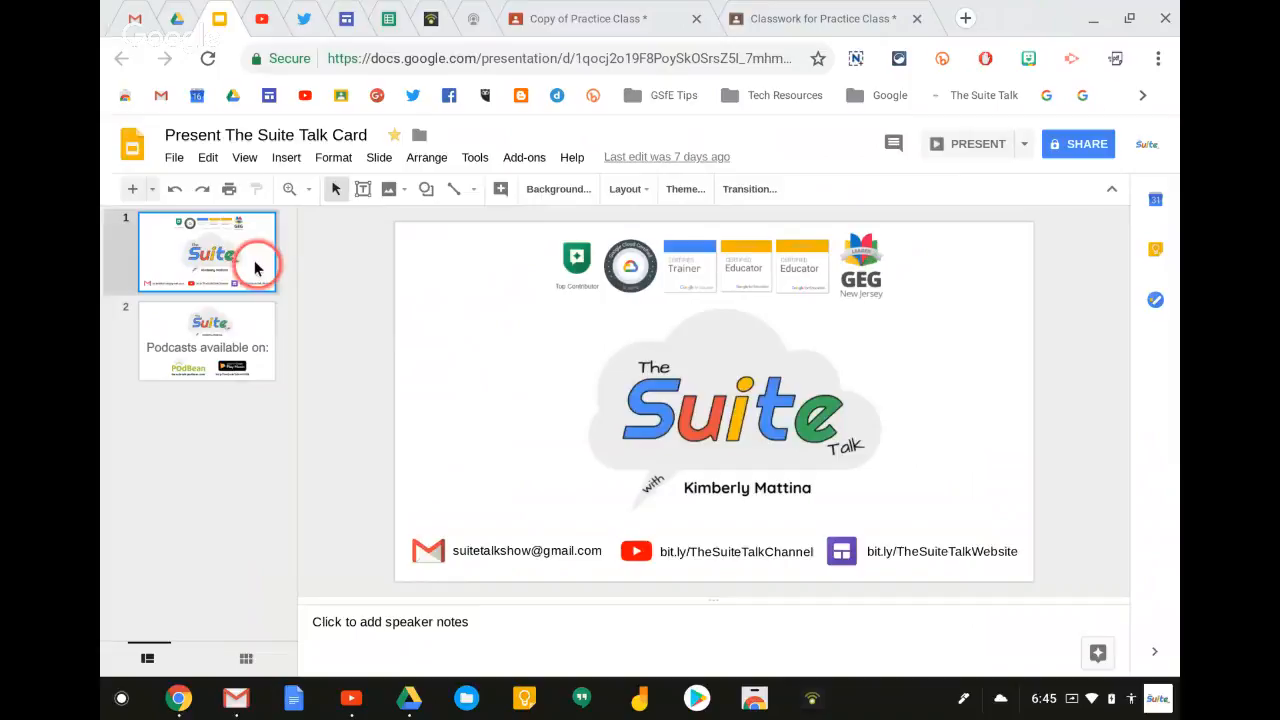
left_click(958, 147)
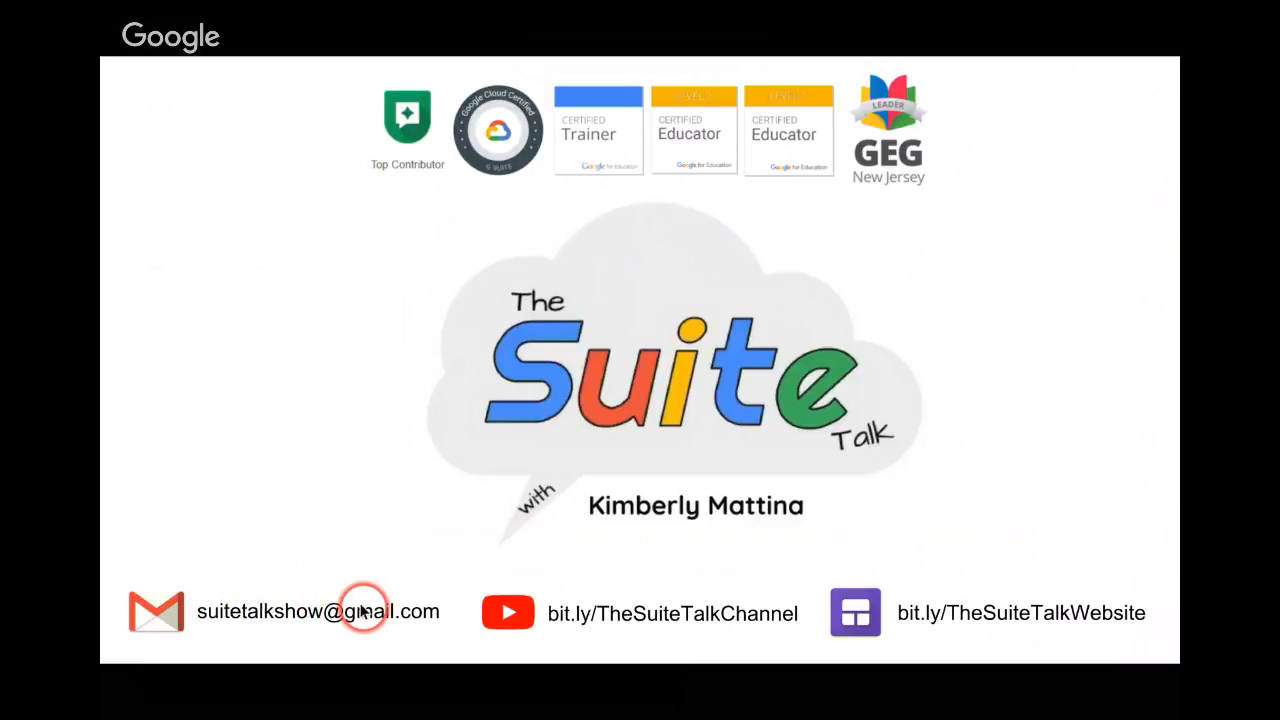
key("Escape")
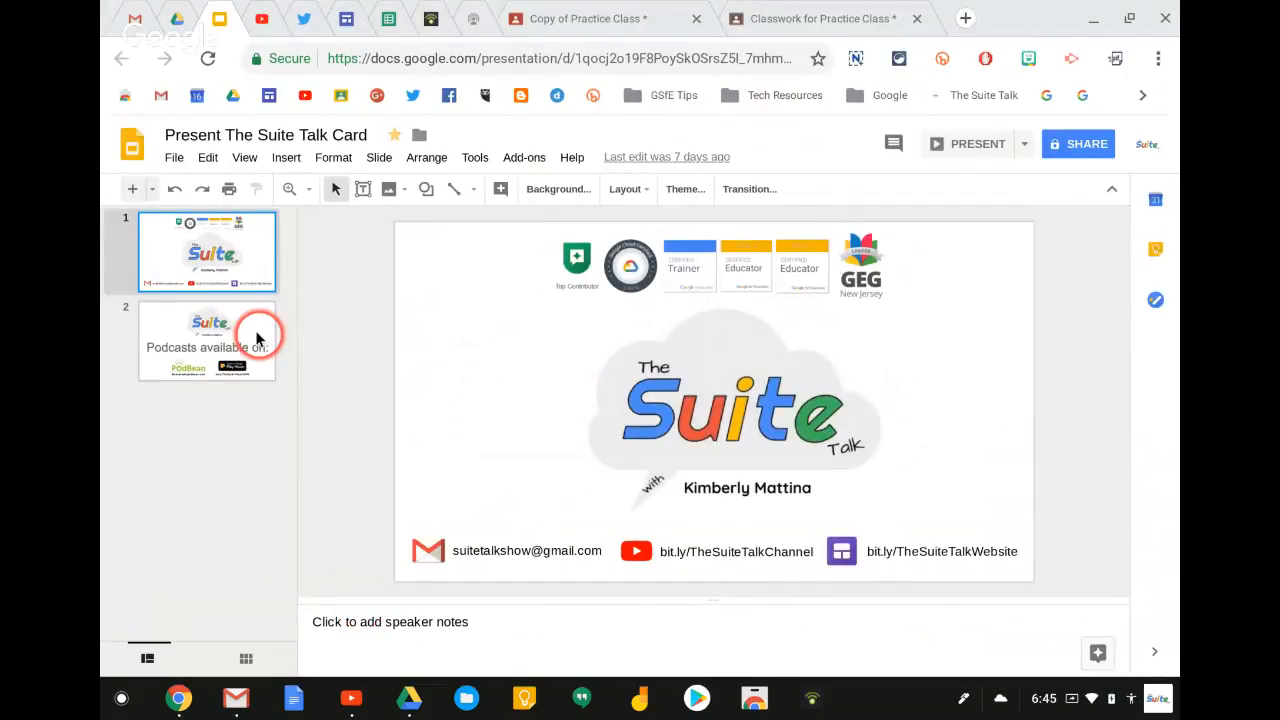
left_click(256, 340)
left_click(951, 143)
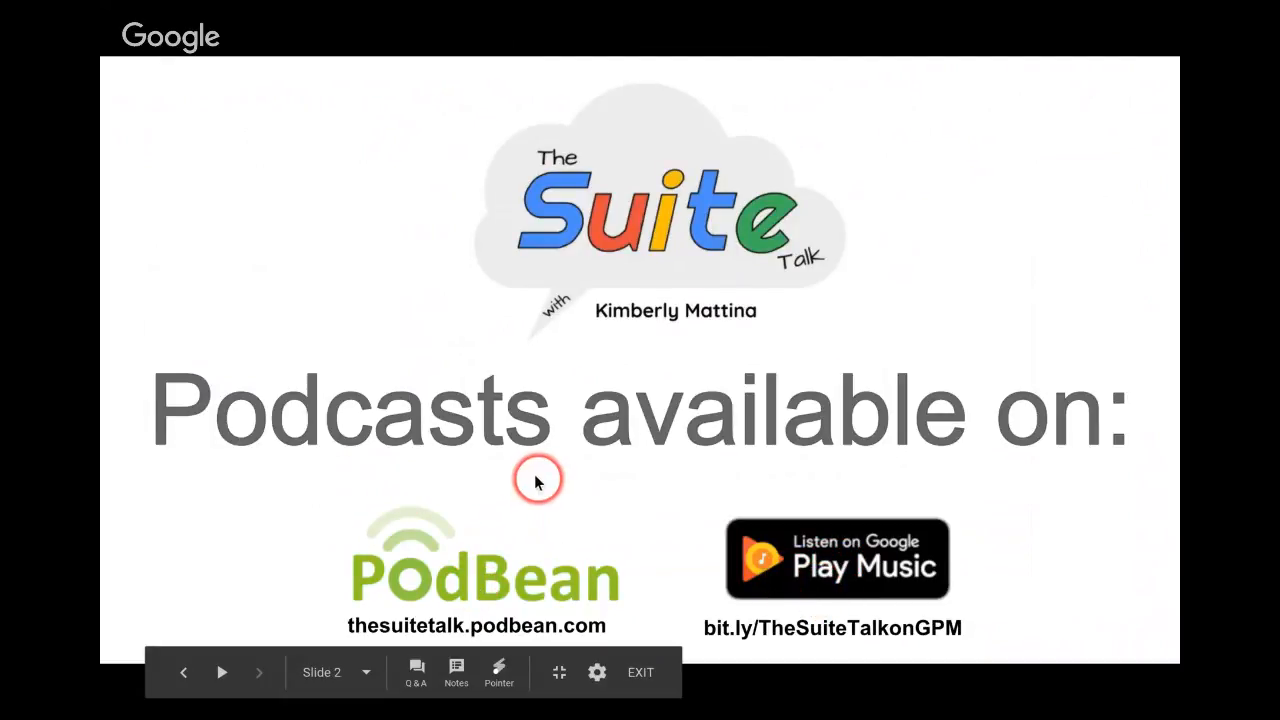
key("Escape")
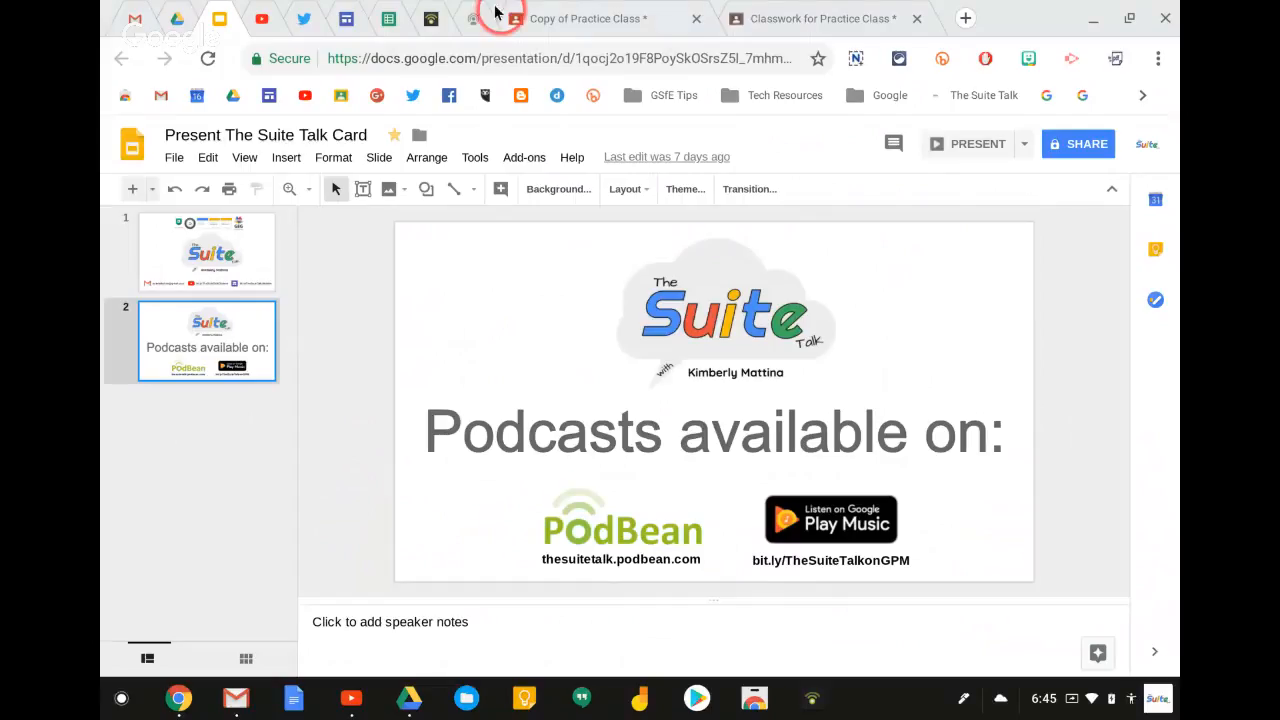
Open The Suite Talk website in a new tab, review the sign-up form on its Guests page, and close the tab.
left_click(965, 18)
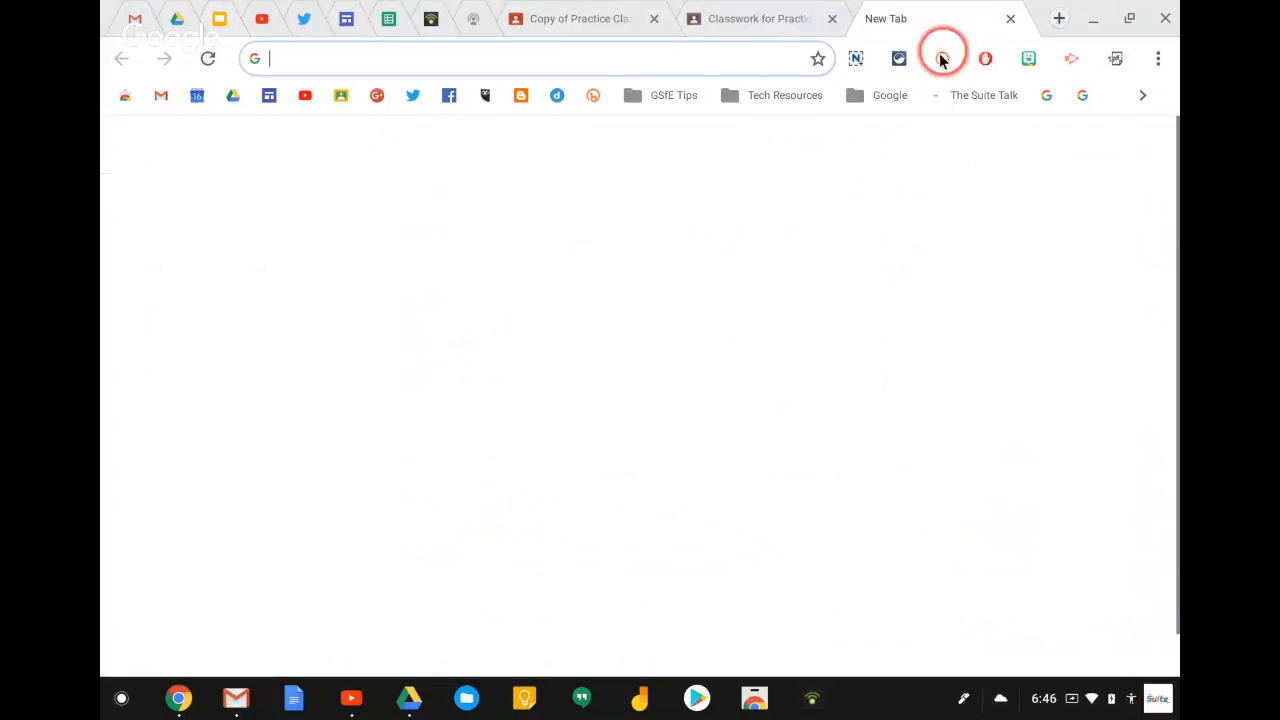
left_click(968, 95)
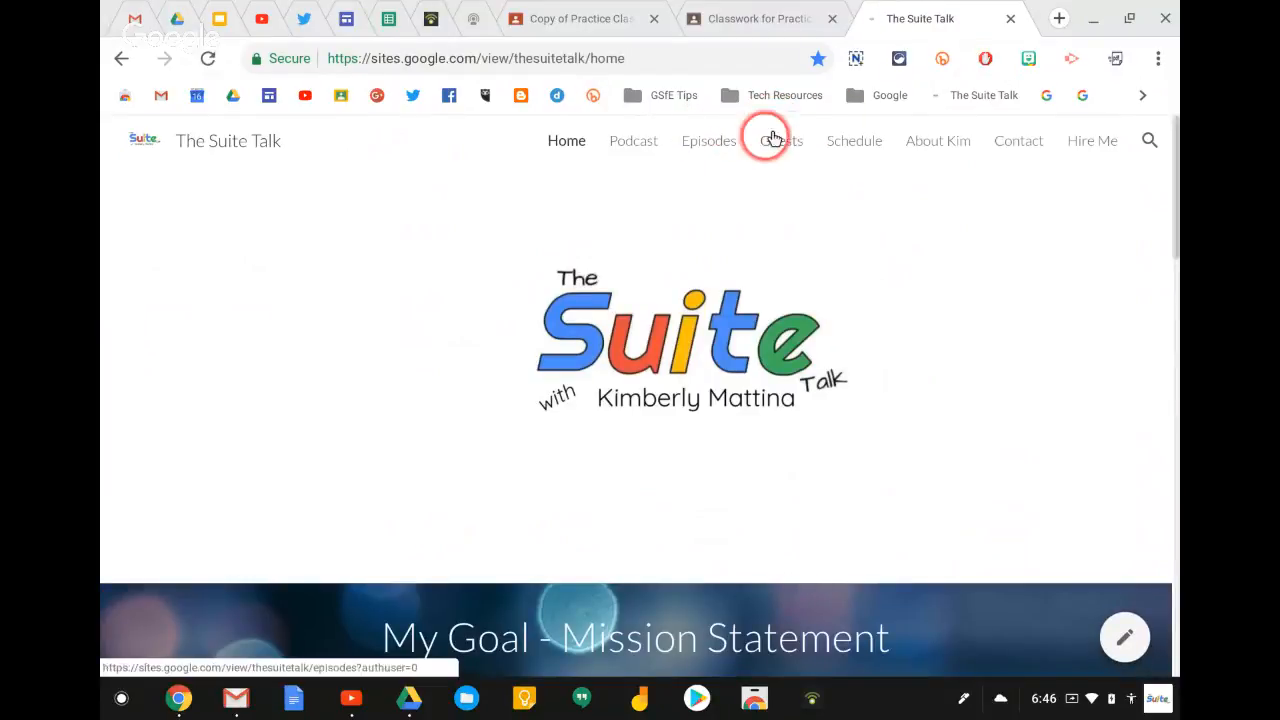
left_click(775, 146)
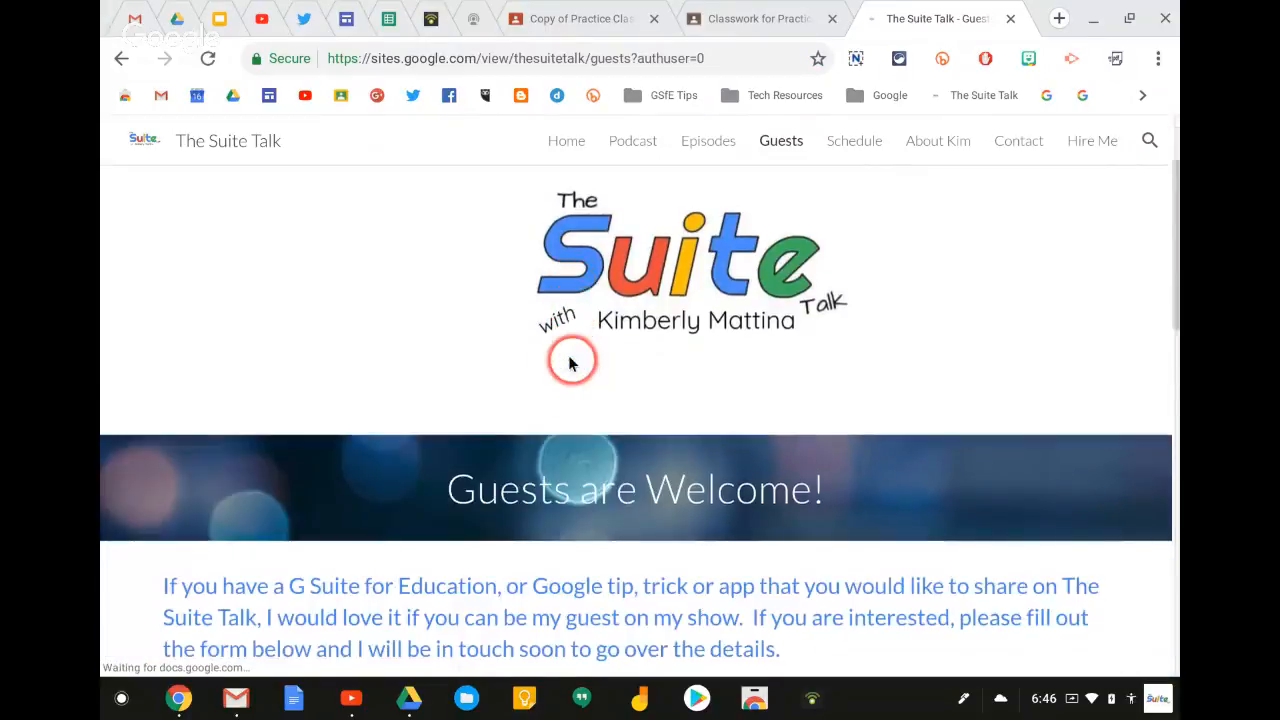
scroll(571, 363, "down", 6)
scroll(571, 363, "down", 5)
scroll(572, 360, "down", 5)
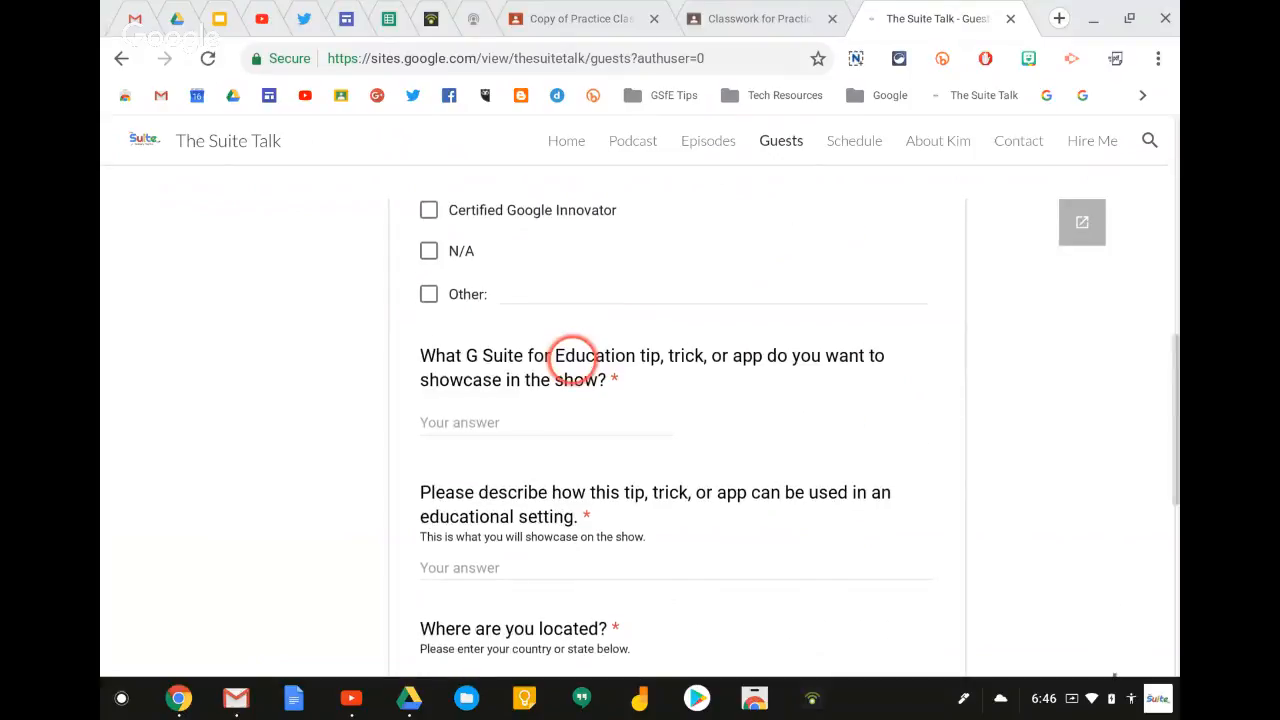
scroll(575, 355, "up", 5)
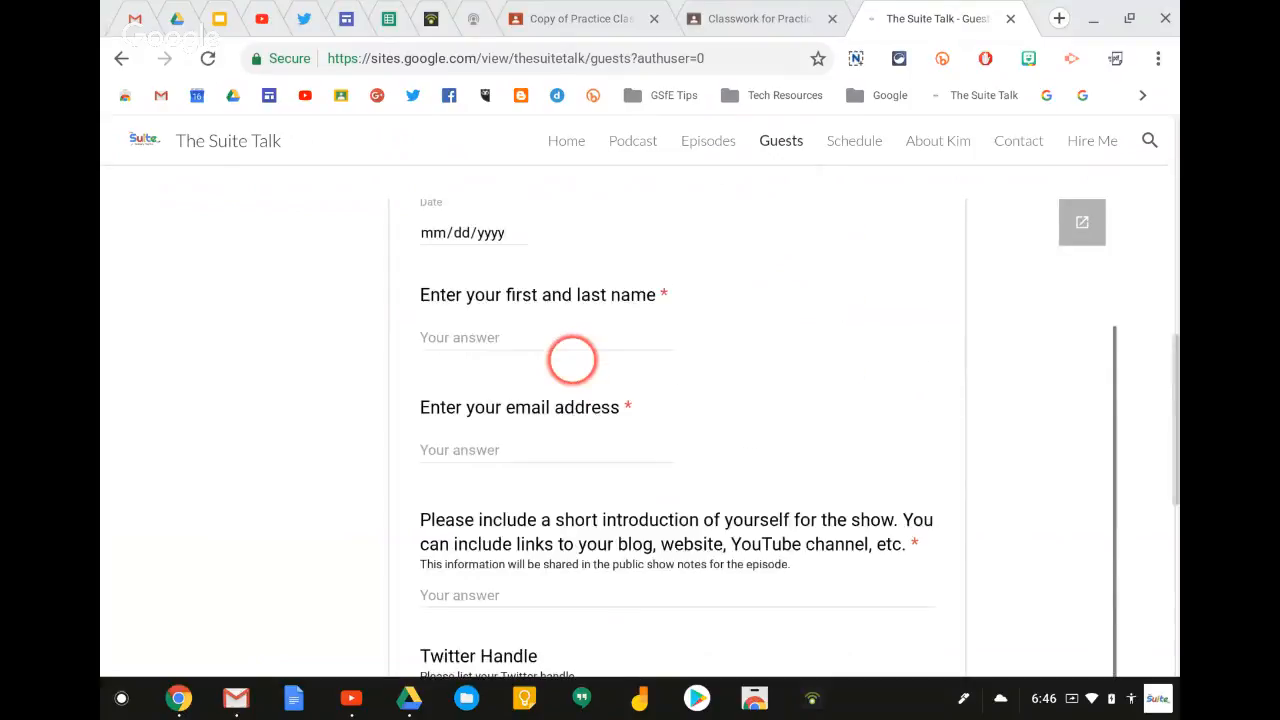
scroll(572, 360, "up", 8)
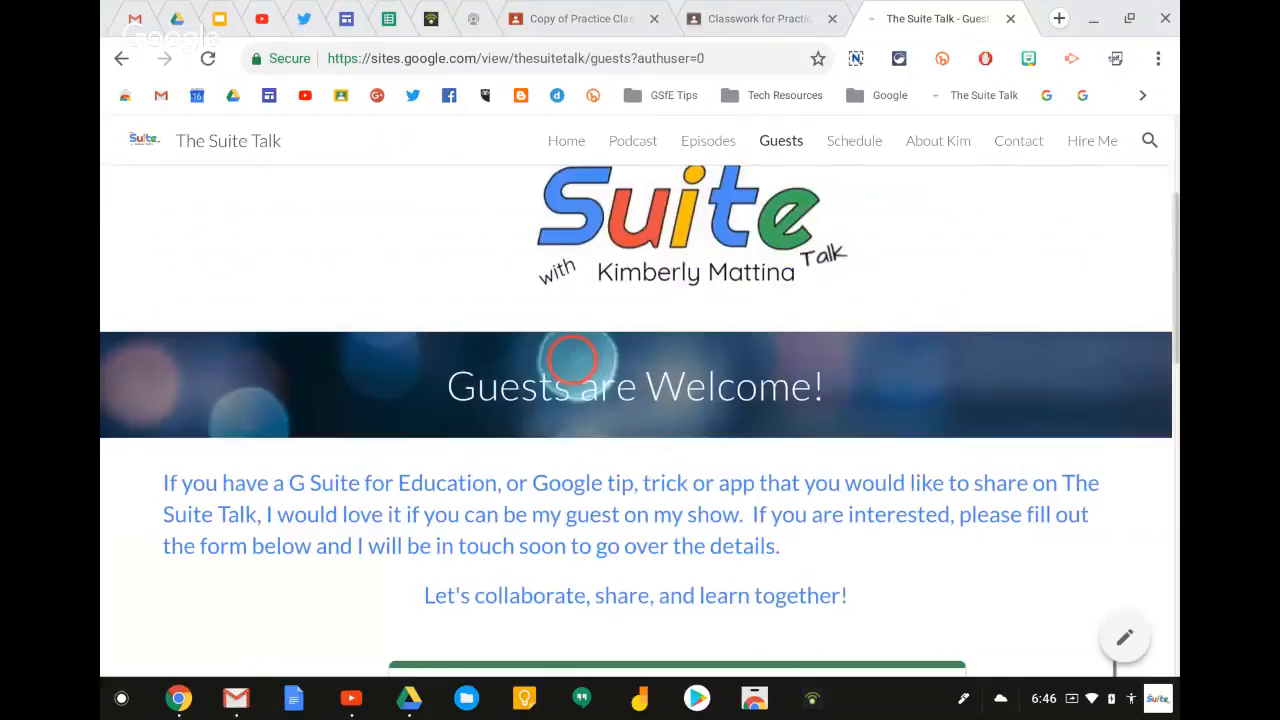
left_click(1010, 19)
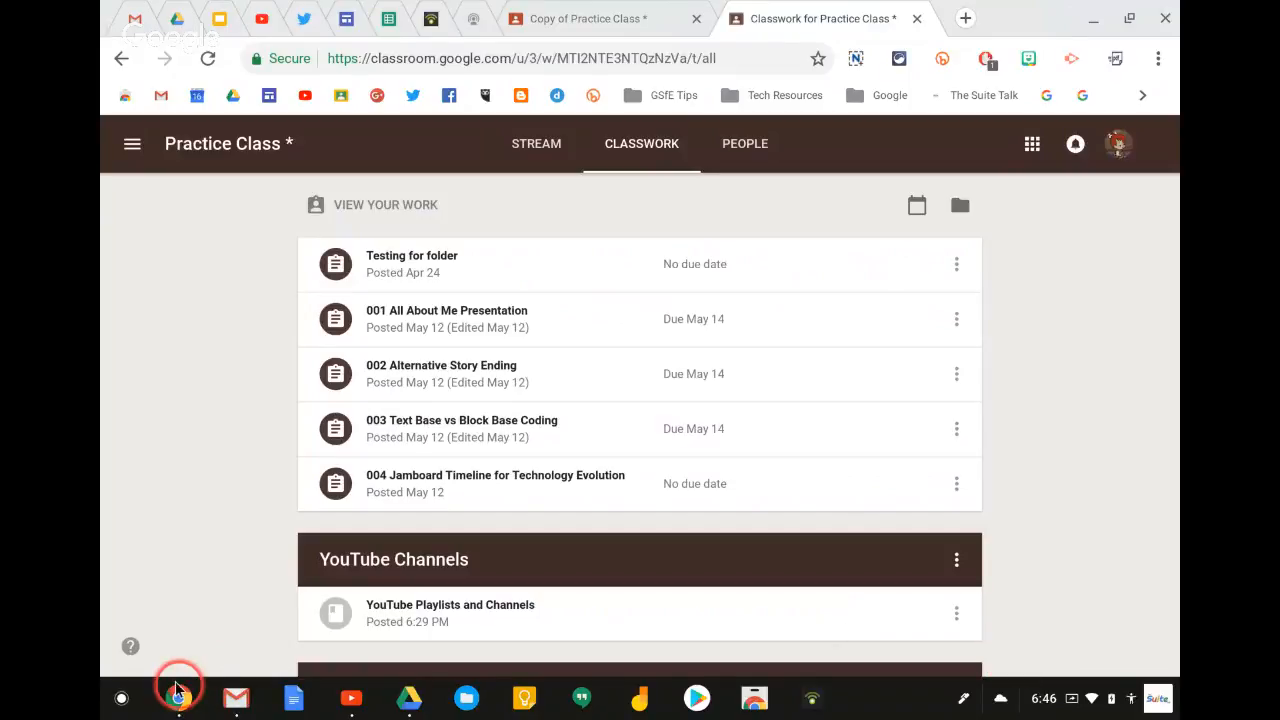
Switch to the Google Hangouts window and stop sharing the screen.
left_click(176, 690)
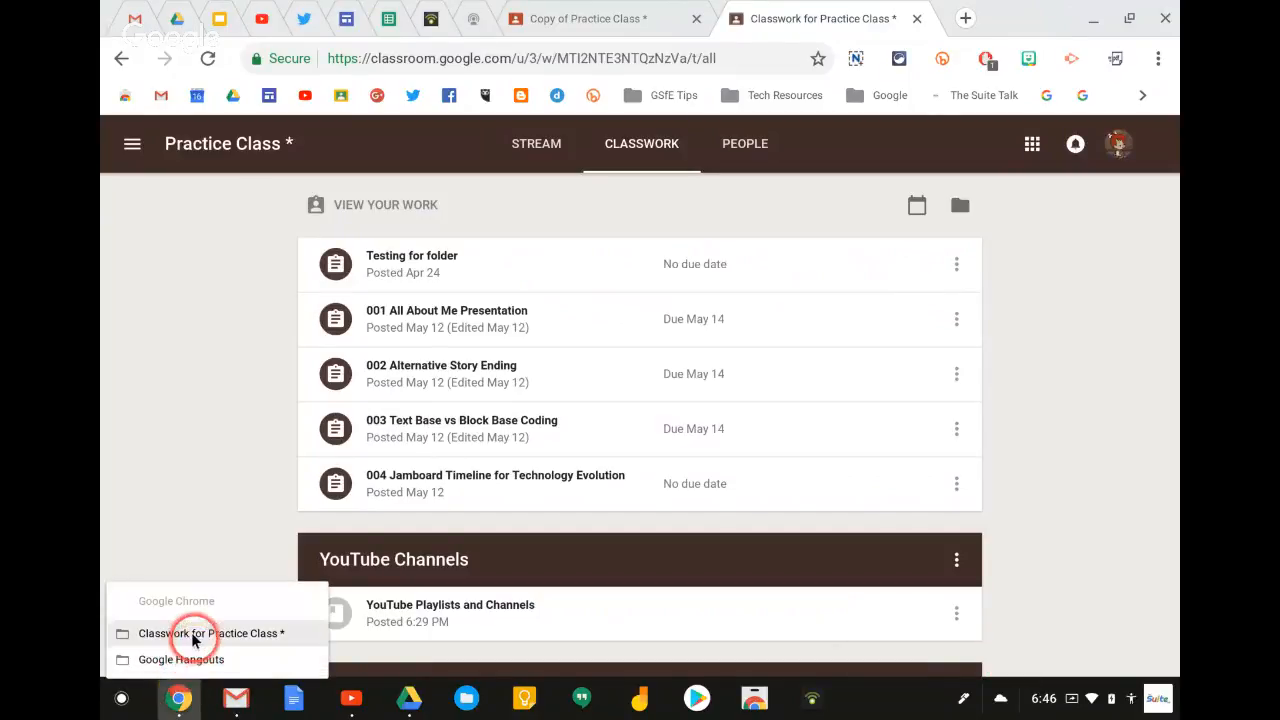
left_click(193, 655)
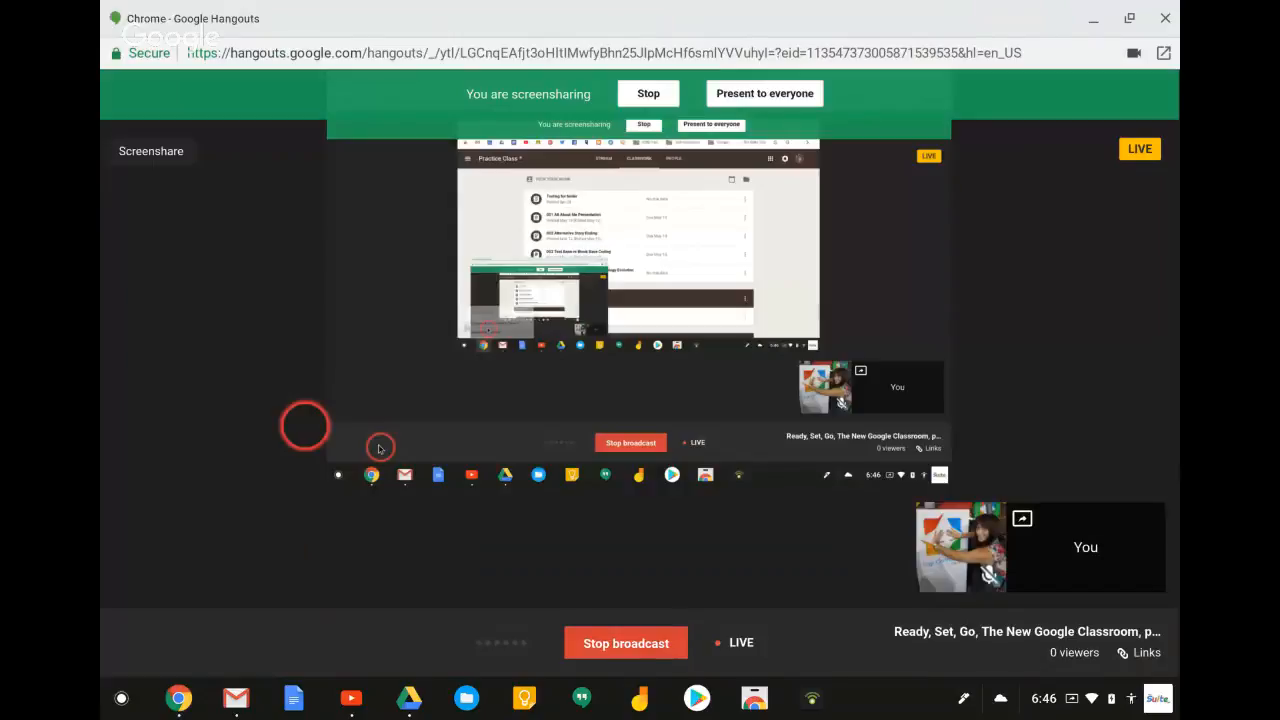
left_click(650, 94)
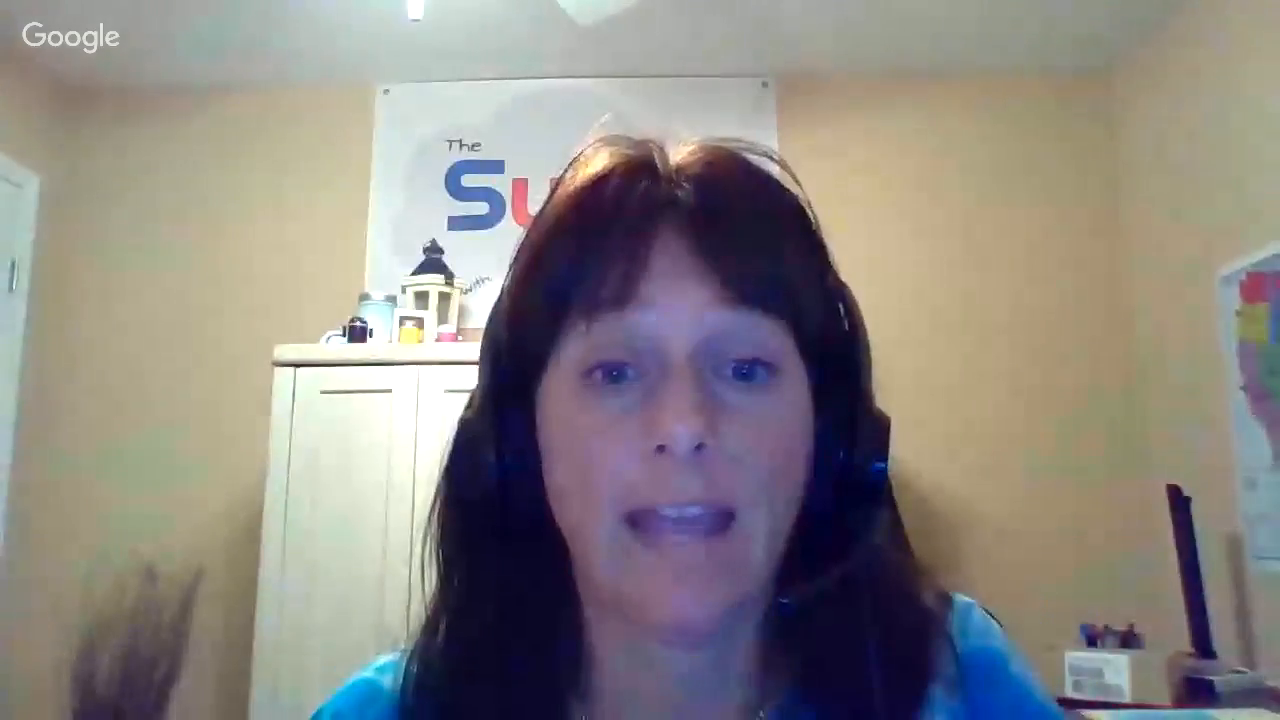